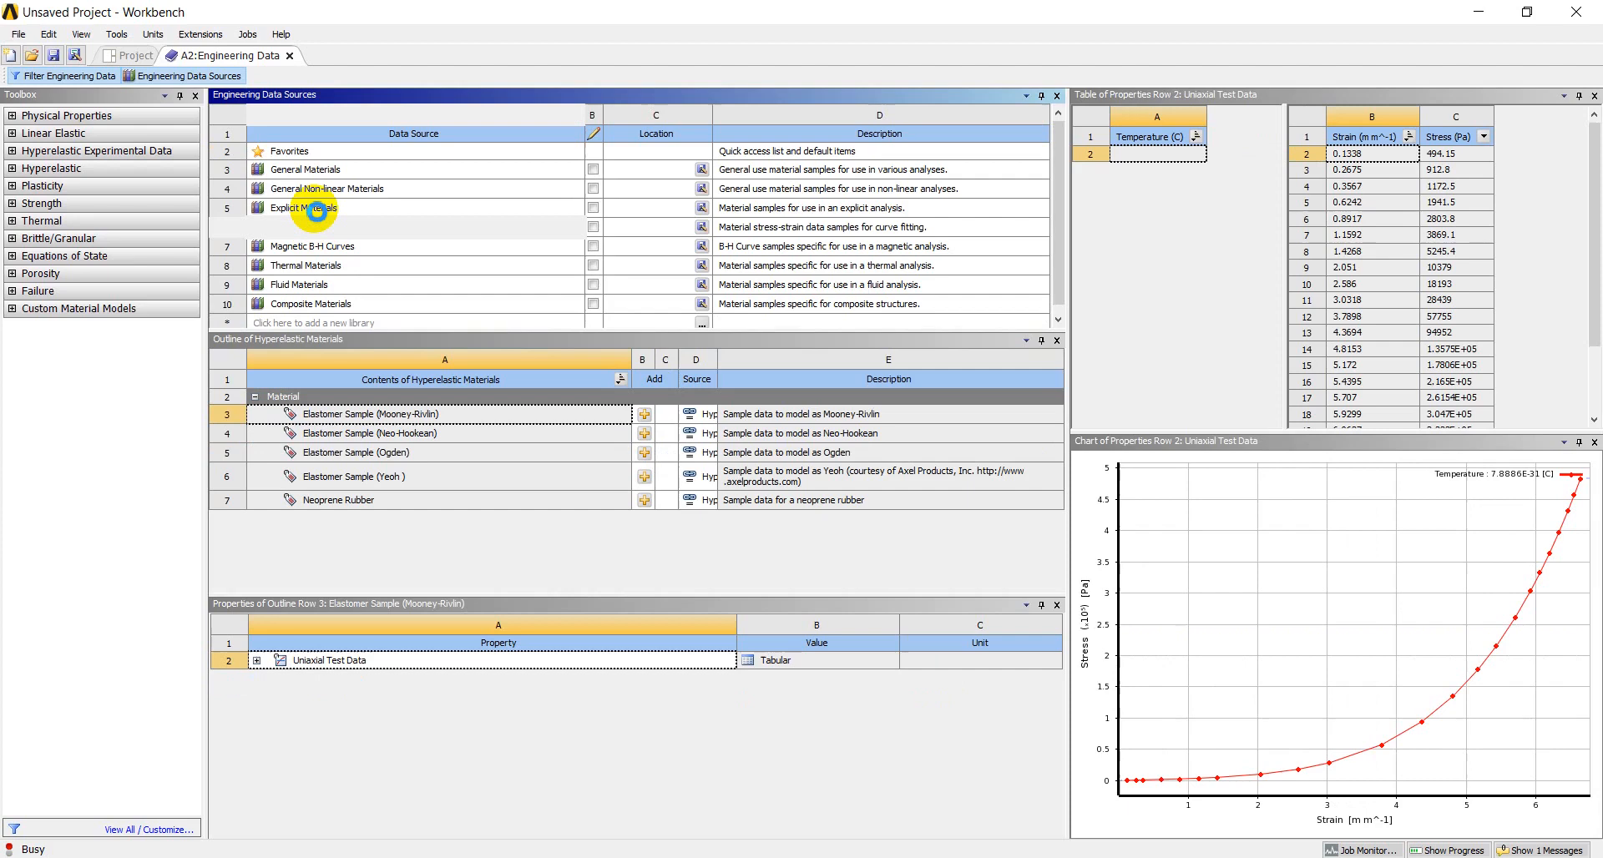
# Add FLOATGLASB from the Explicit Materials library to the analysis's engineering data and return to the project's material list
pyautogui.click(316, 212)
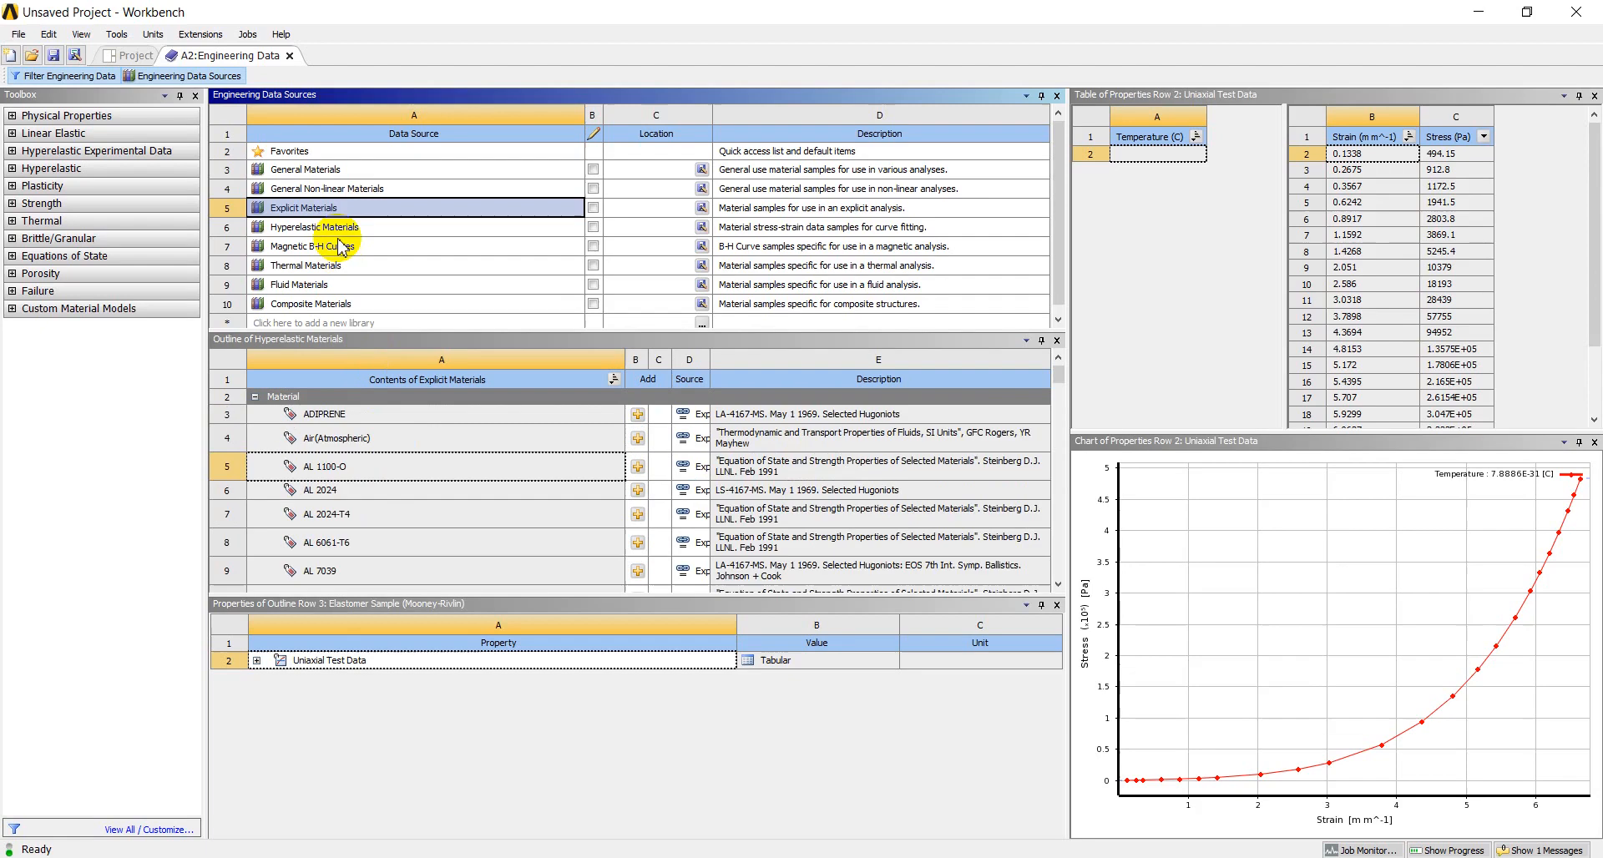
pyautogui.scroll(-9, 377, 549)
pyautogui.scroll(-7, 384, 558)
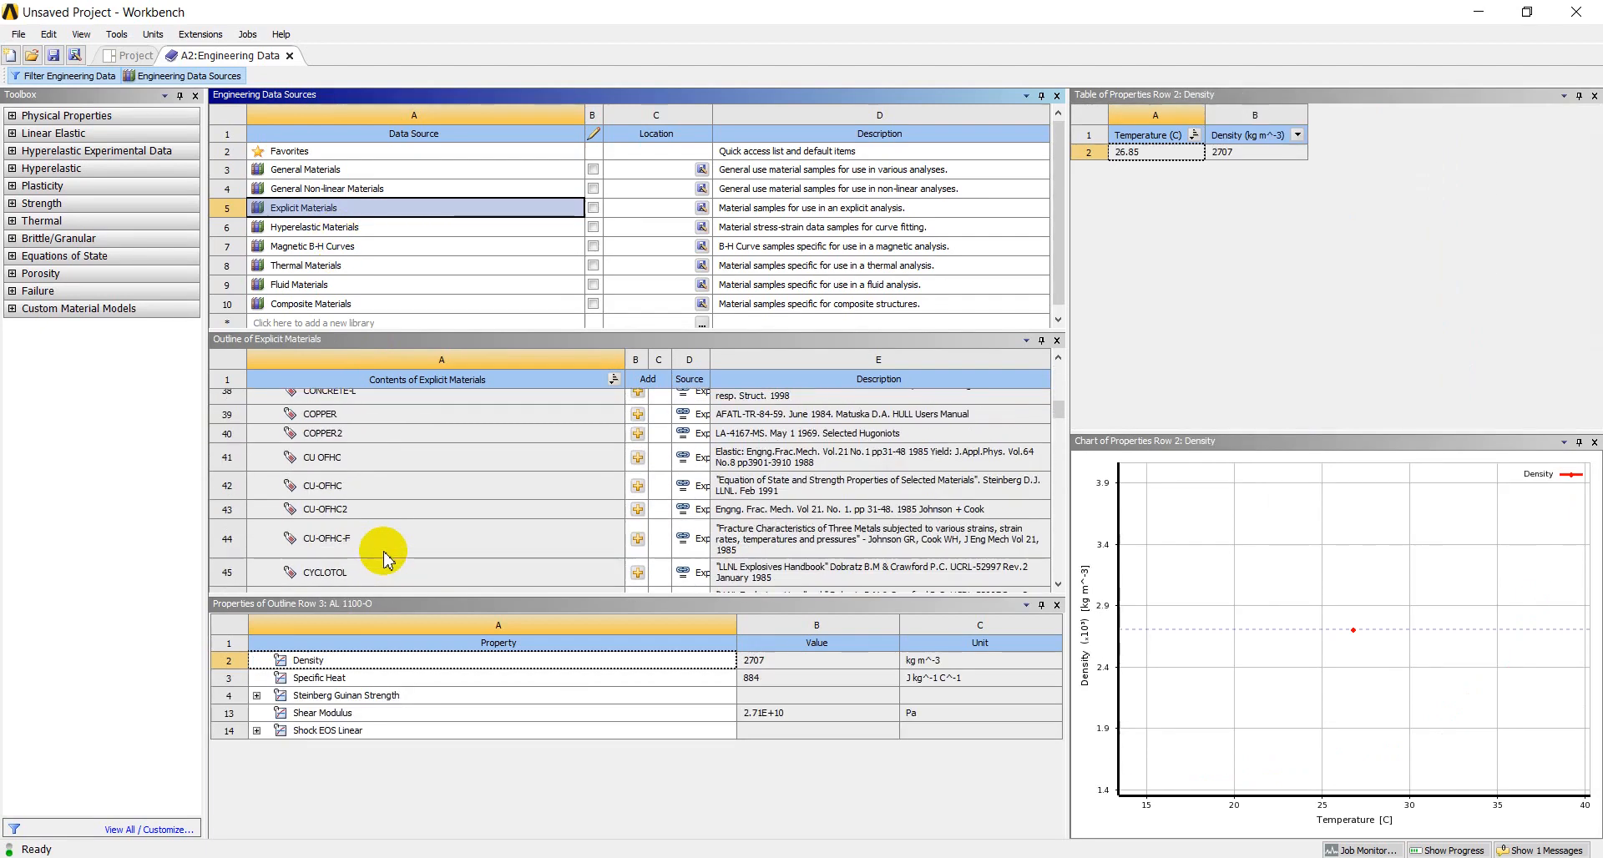
pyautogui.scroll(-1, 345, 484)
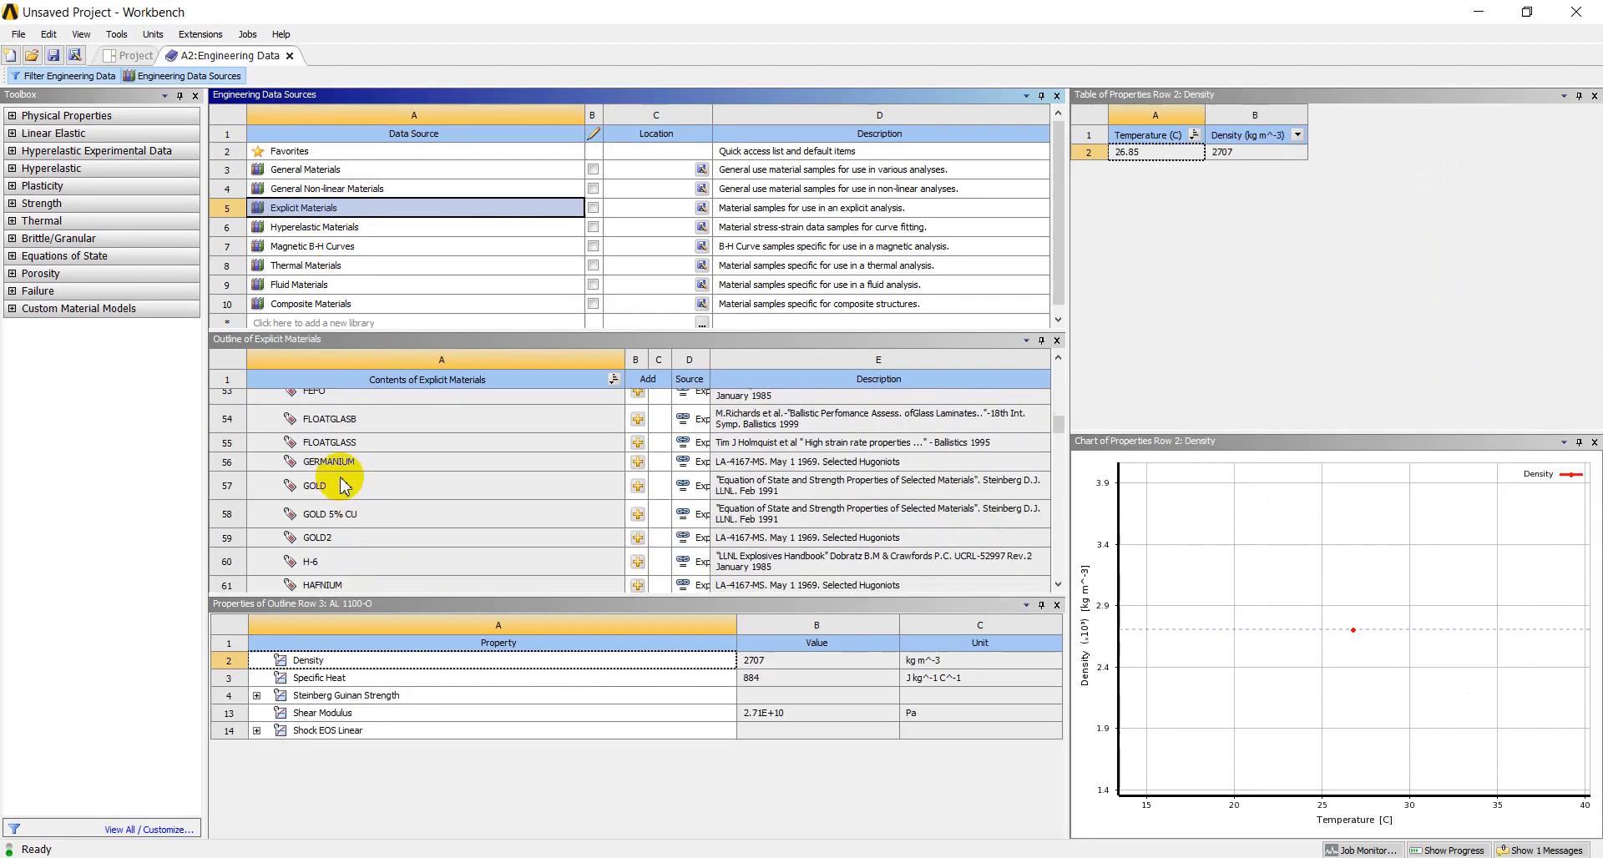
pyautogui.click(349, 425)
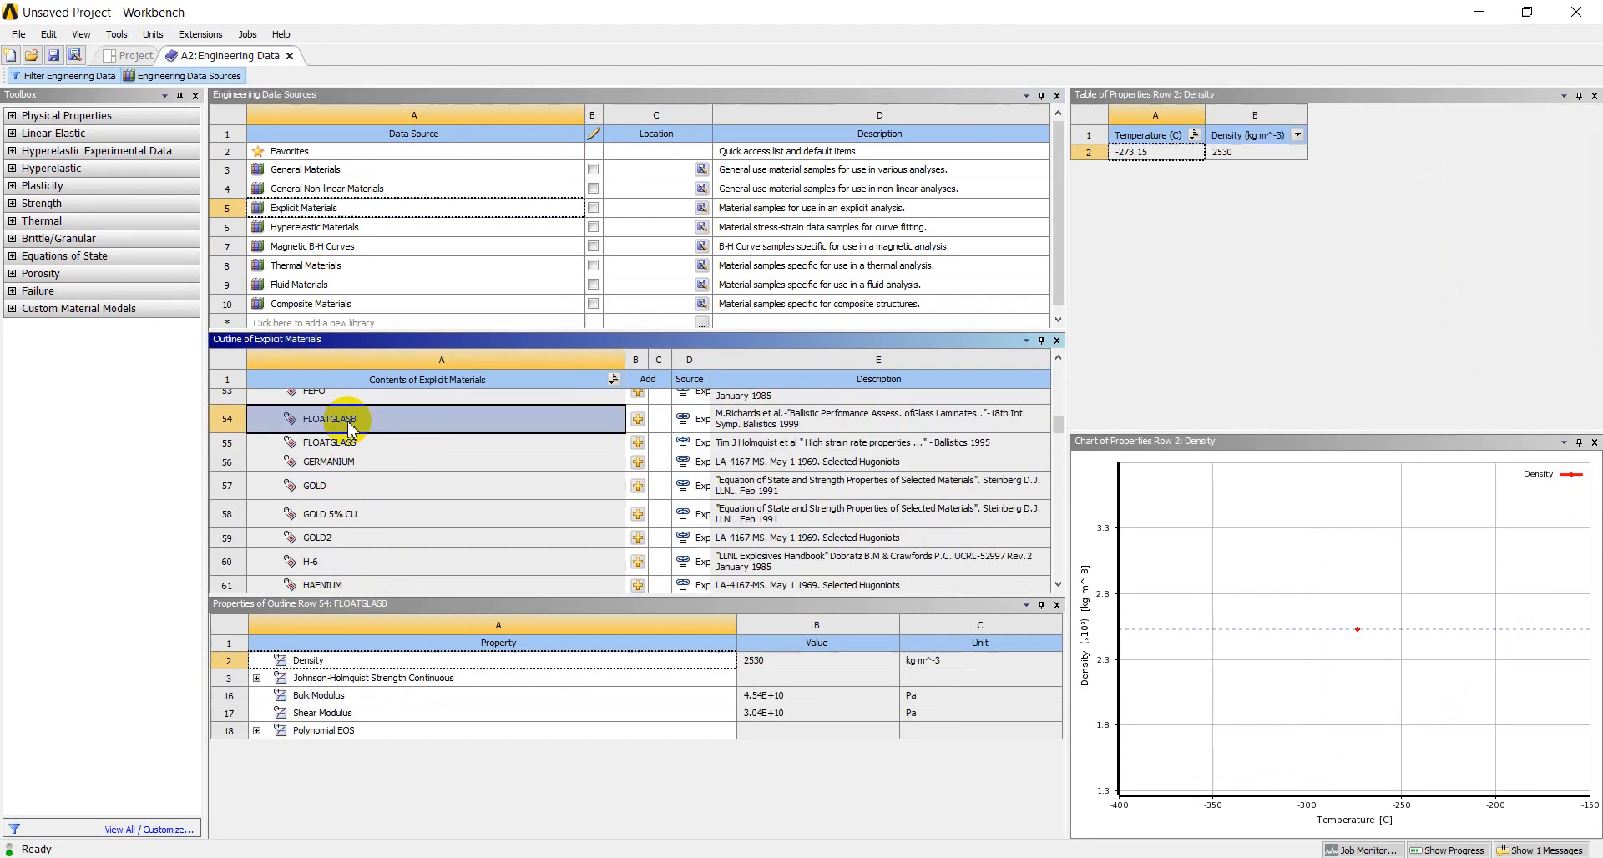
pyautogui.click(638, 420)
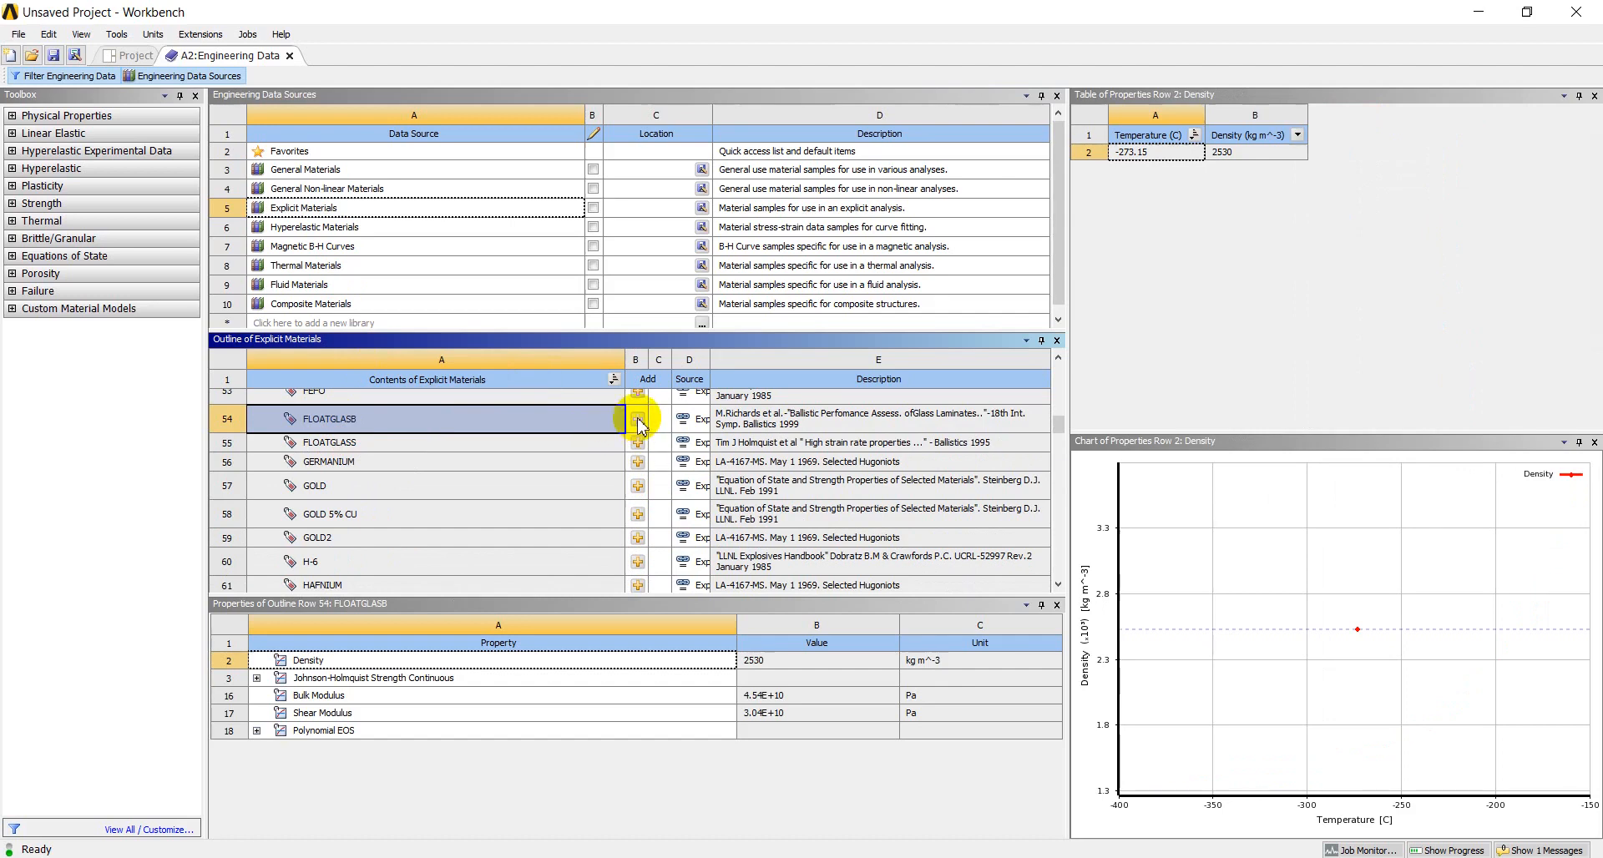
pyautogui.click(170, 82)
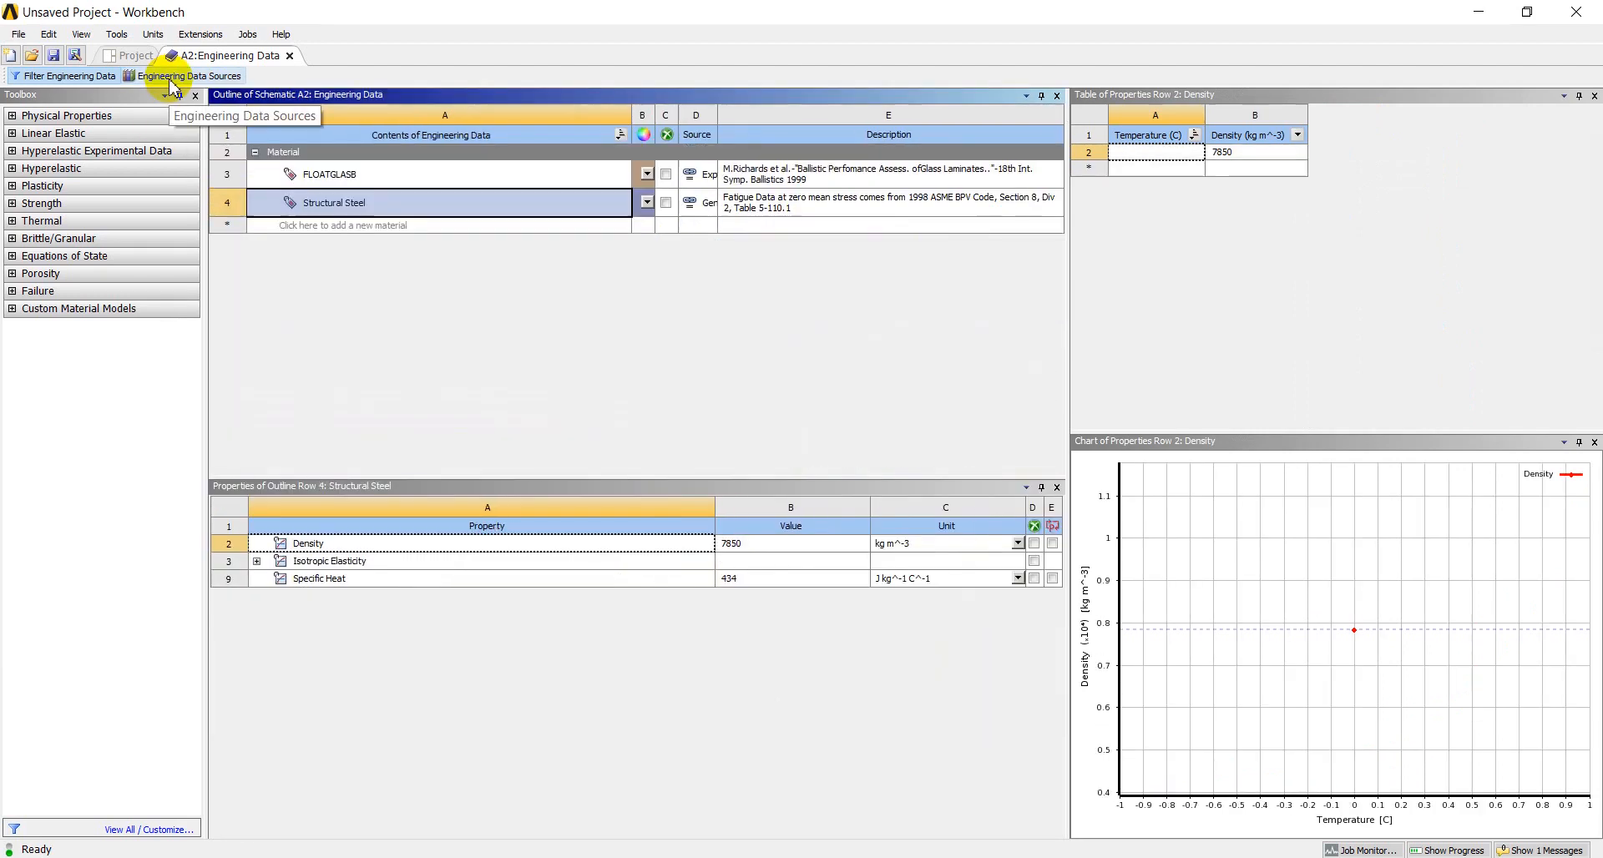
# Add Aluminum Alloy from the General Materials library to the engineering data and review the properties of the listed materials
pyautogui.click(131, 55)
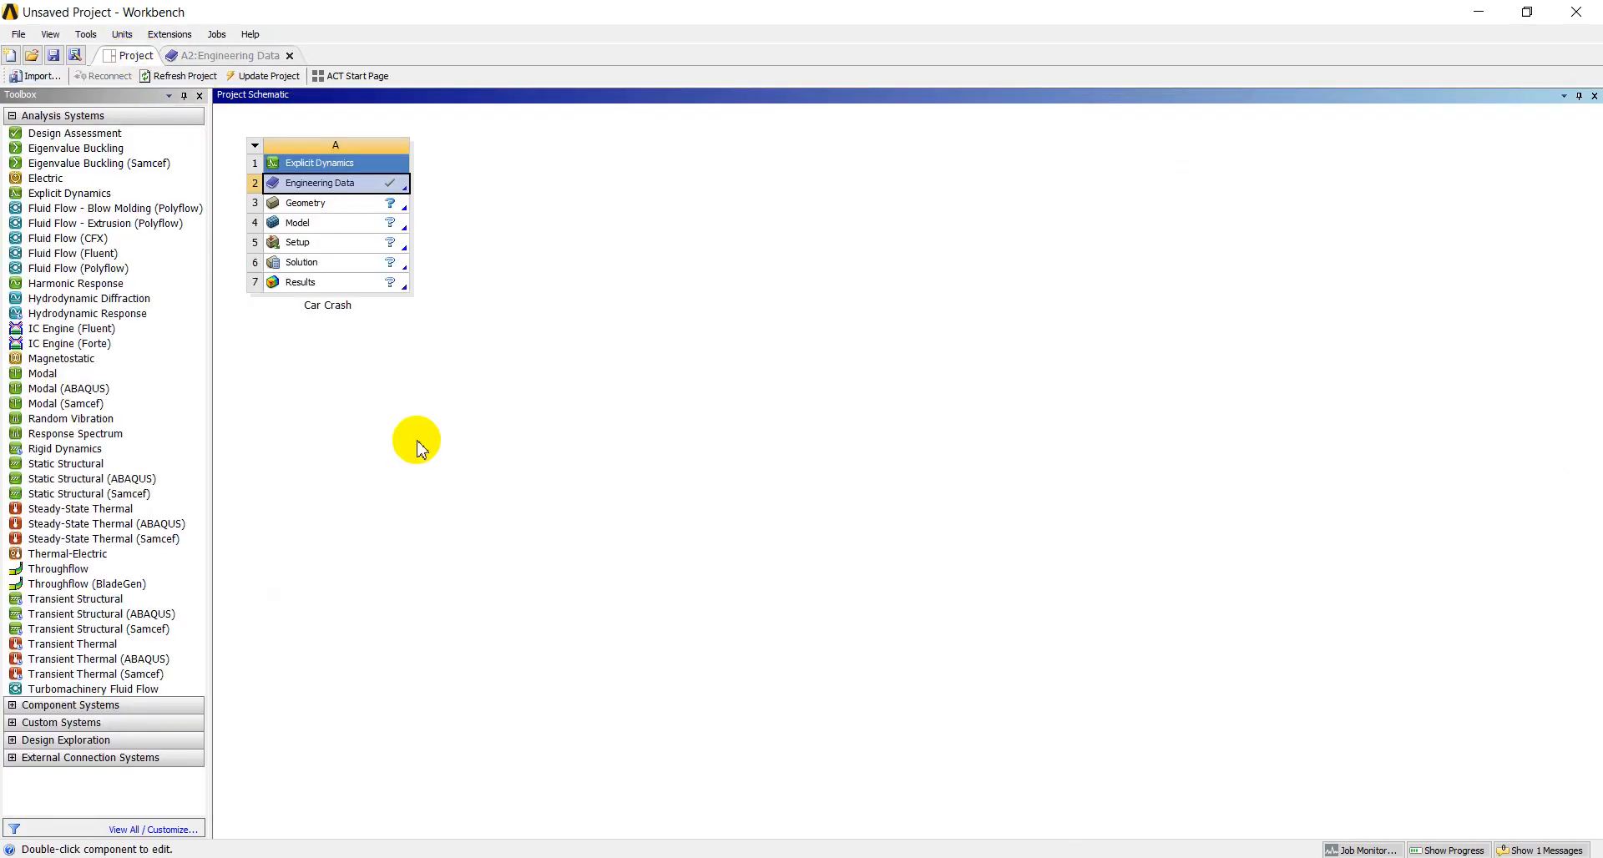
pyautogui.rightClick(359, 194)
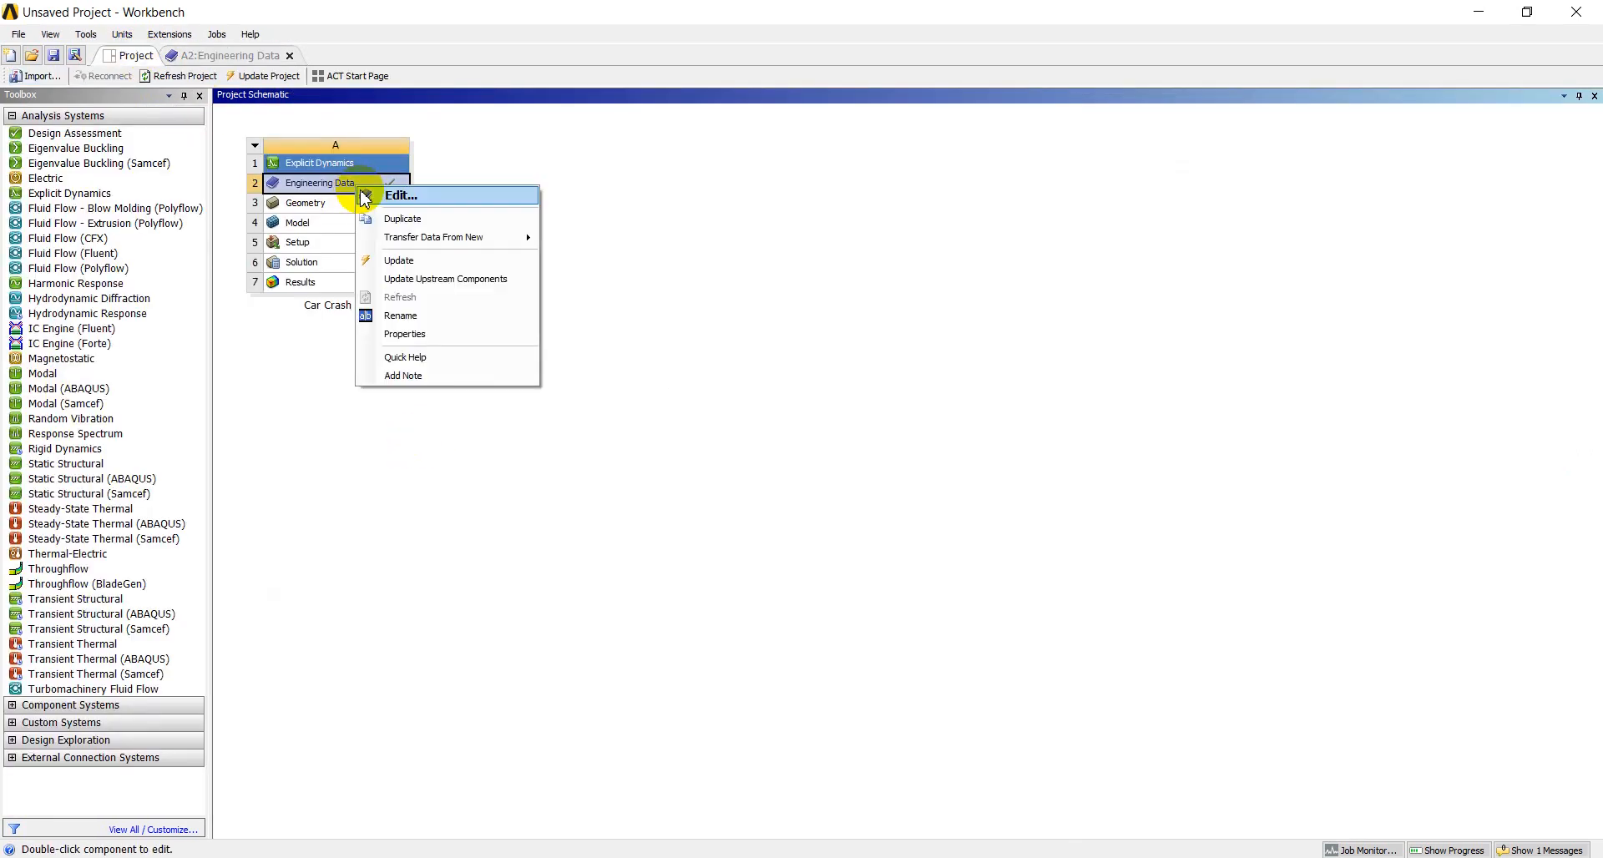
pyautogui.click(380, 199)
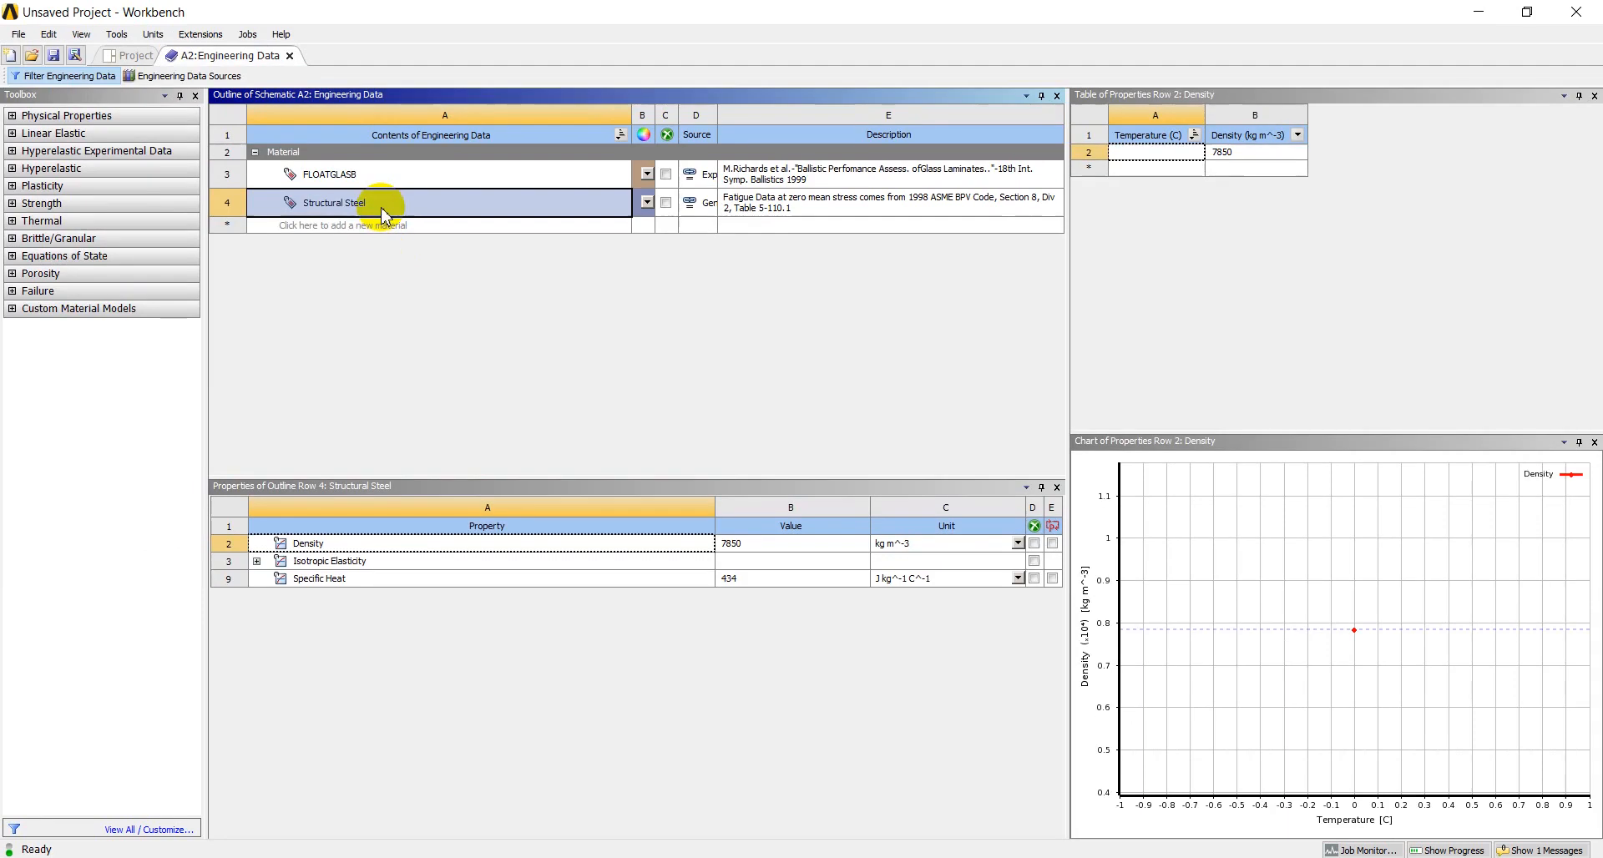
pyautogui.click(137, 75)
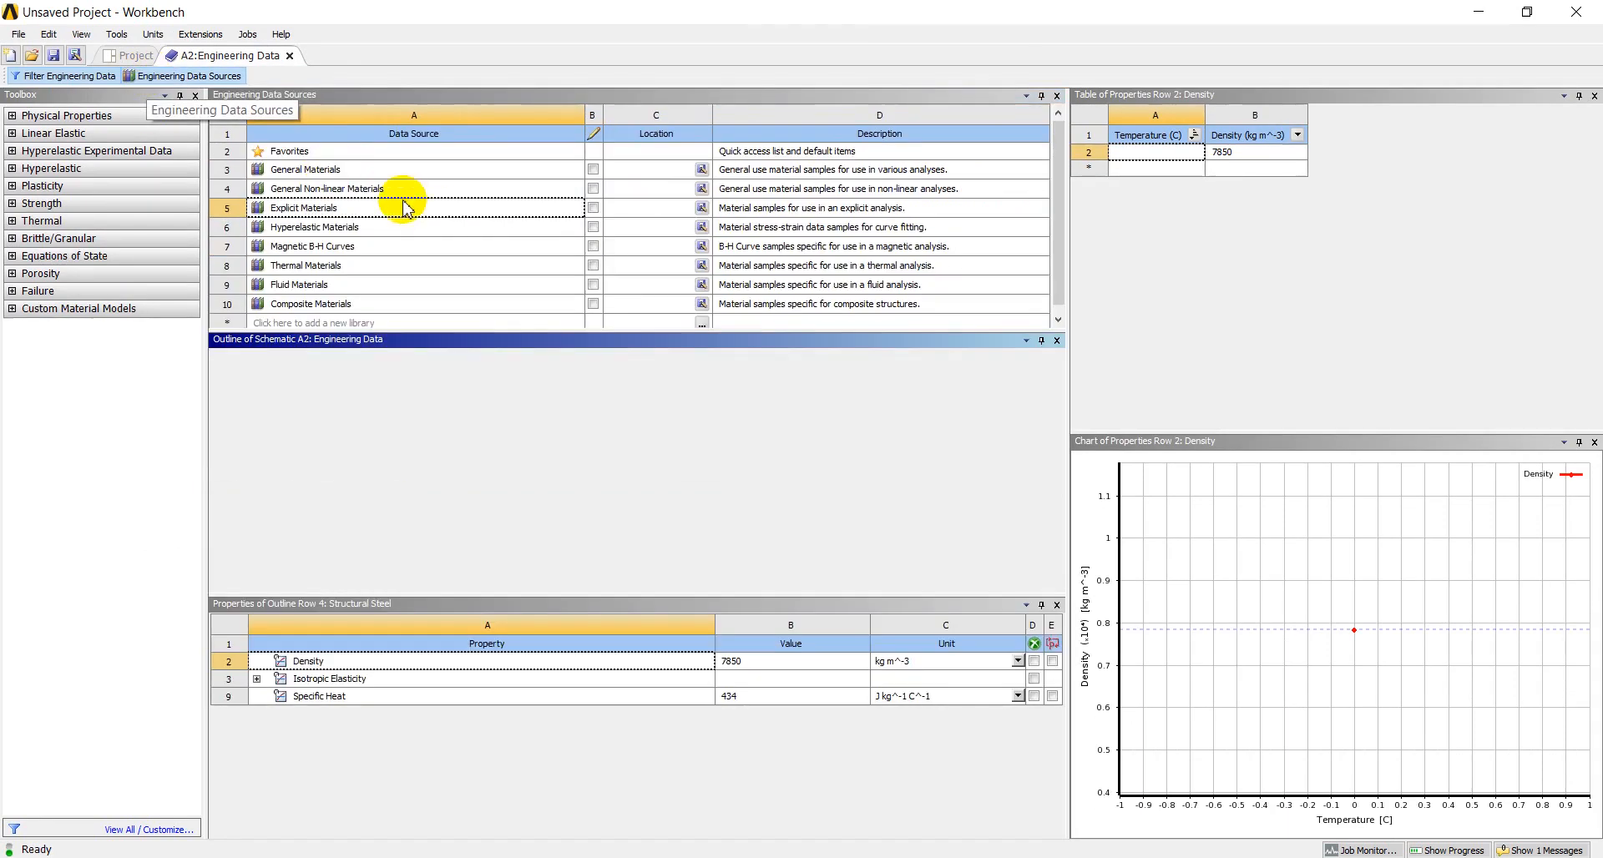
pyautogui.click(315, 171)
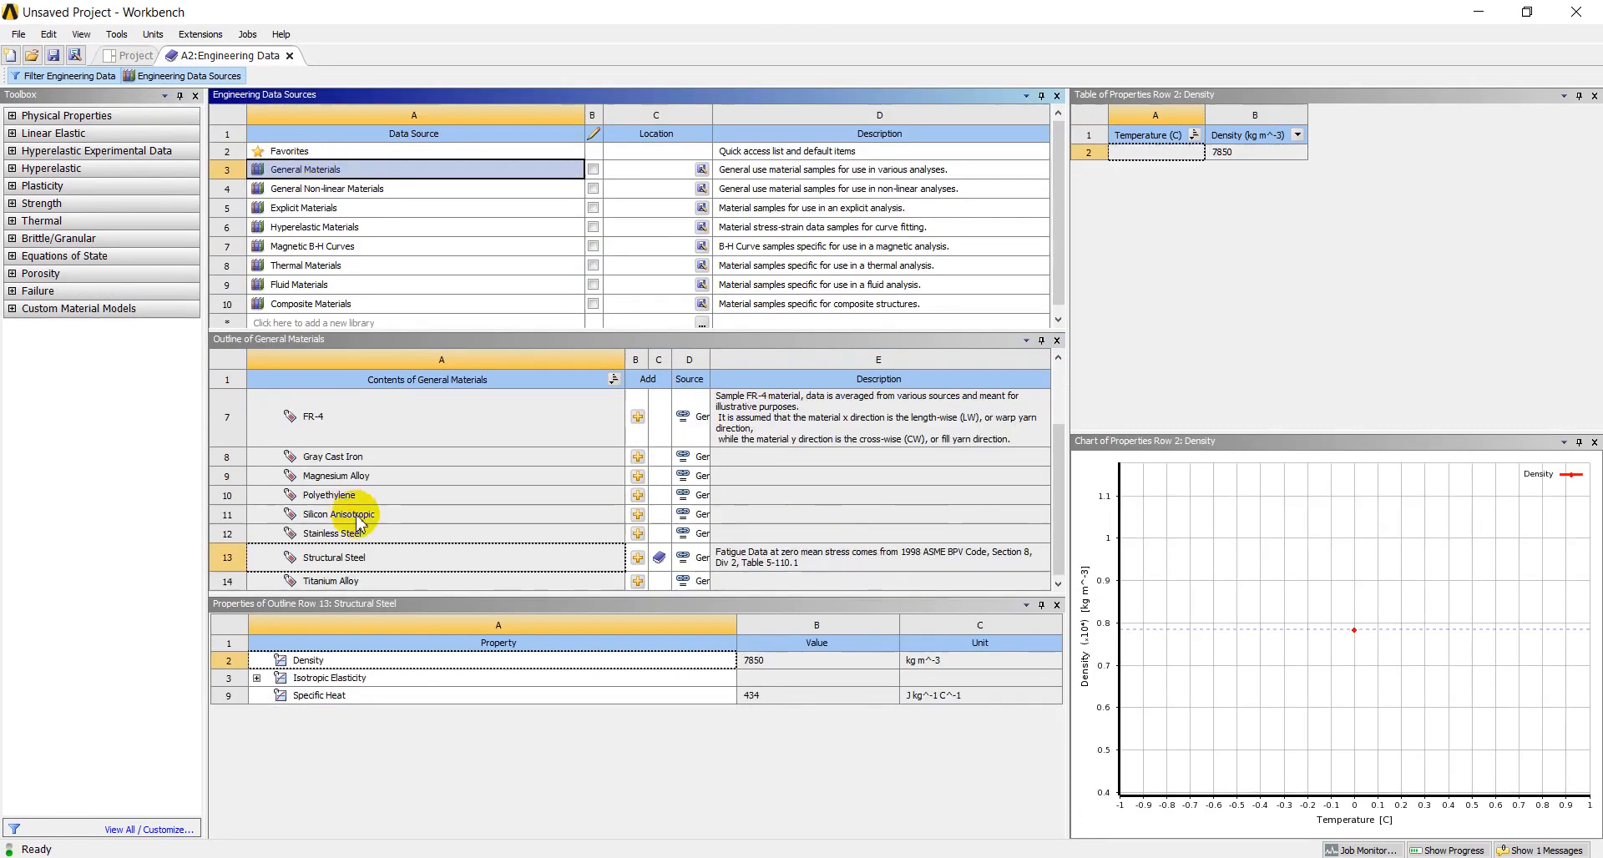
pyautogui.scroll(3, 350, 509)
pyautogui.click(637, 441)
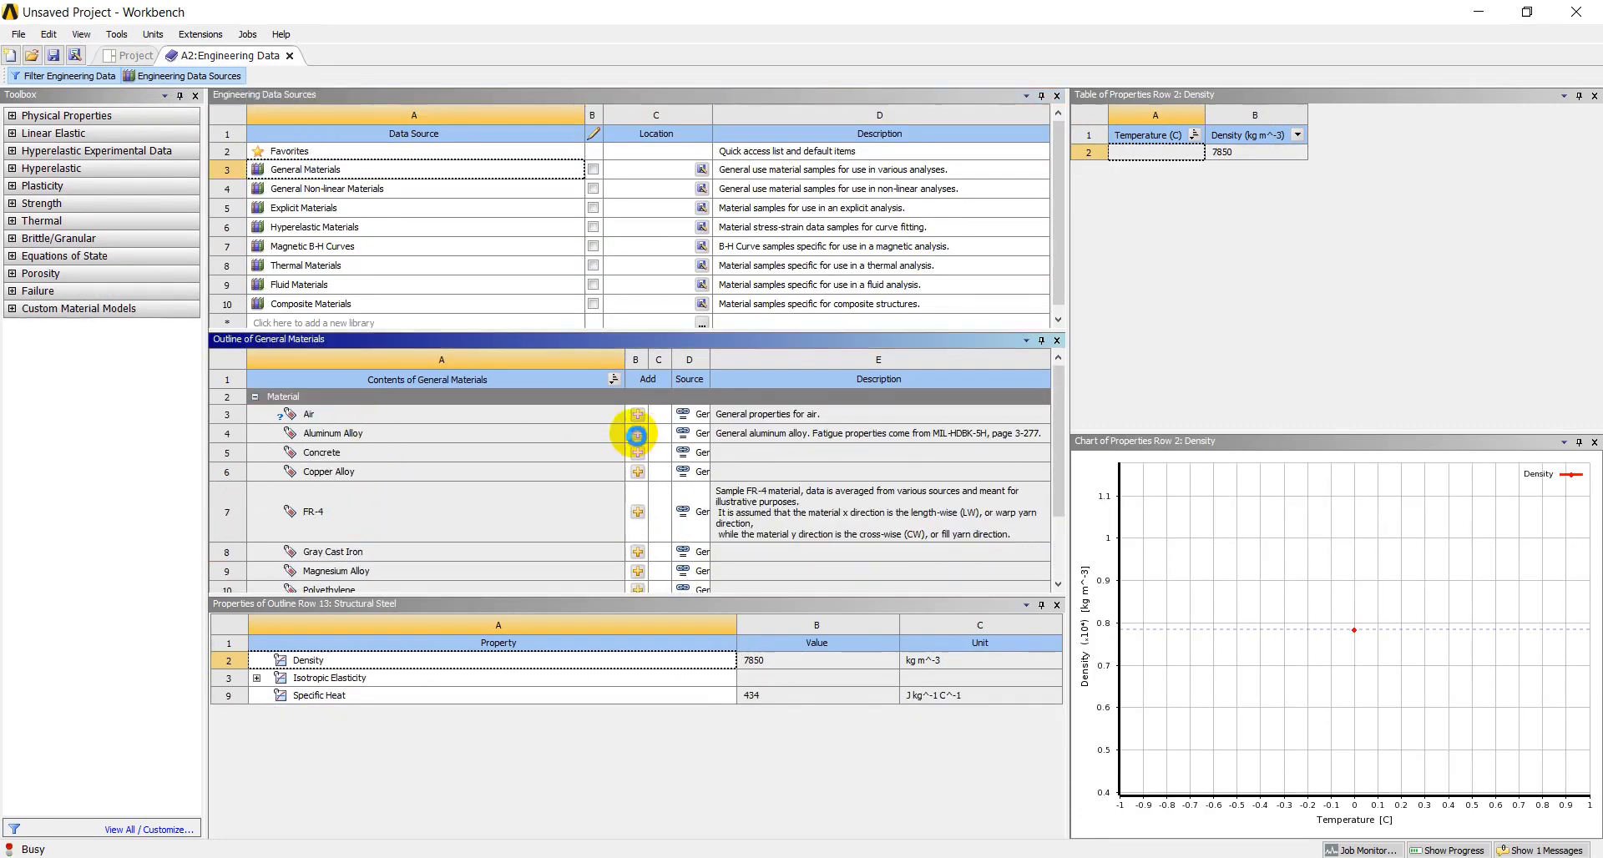
pyautogui.click(160, 76)
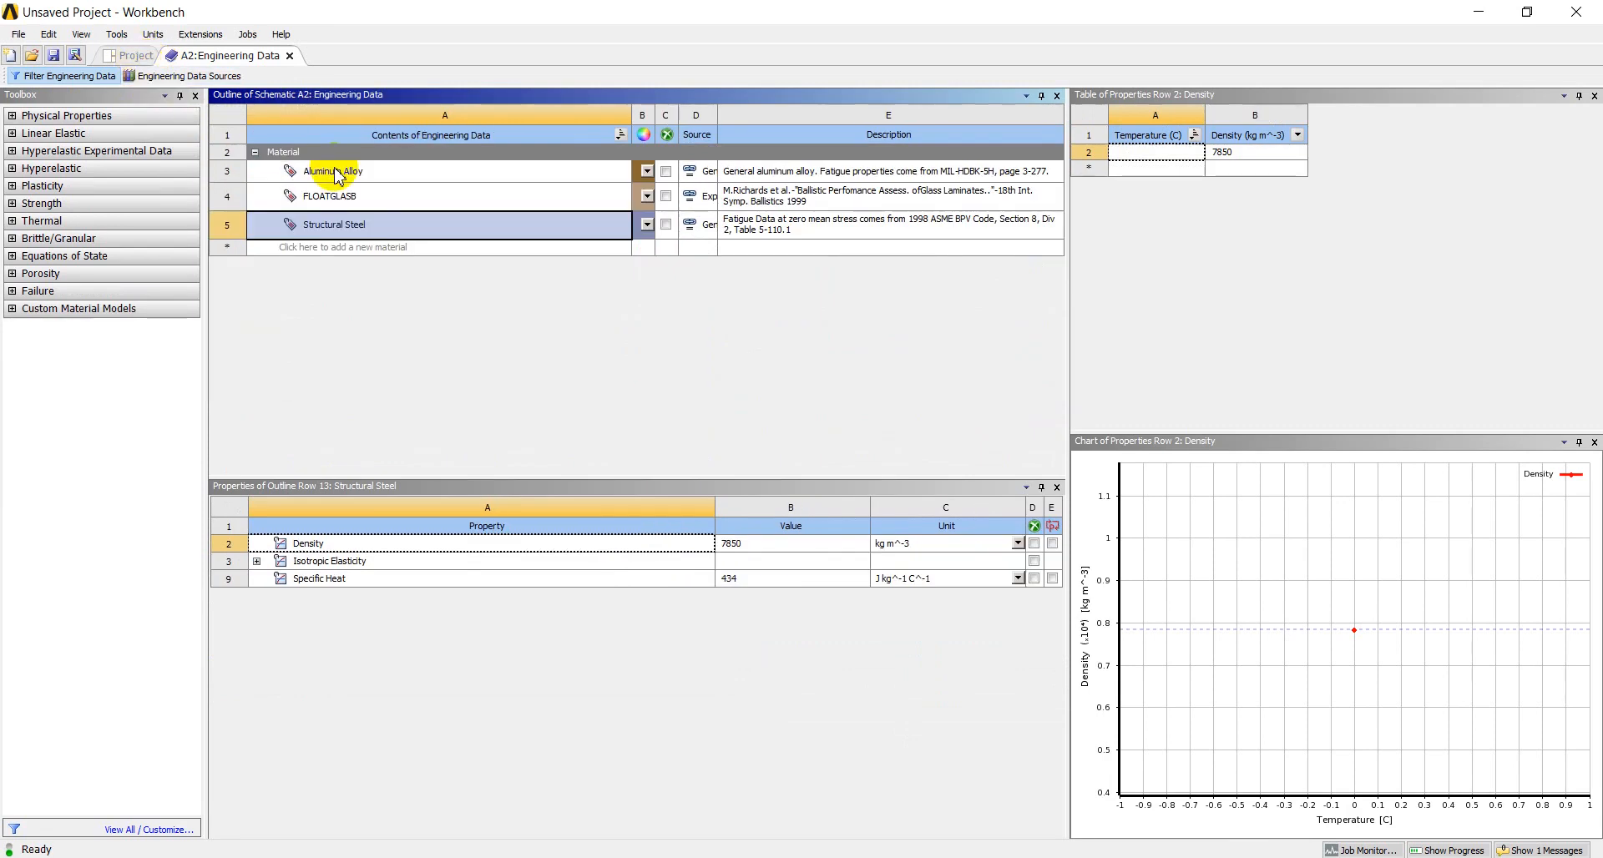
pyautogui.click(339, 174)
pyautogui.click(343, 200)
pyautogui.click(337, 225)
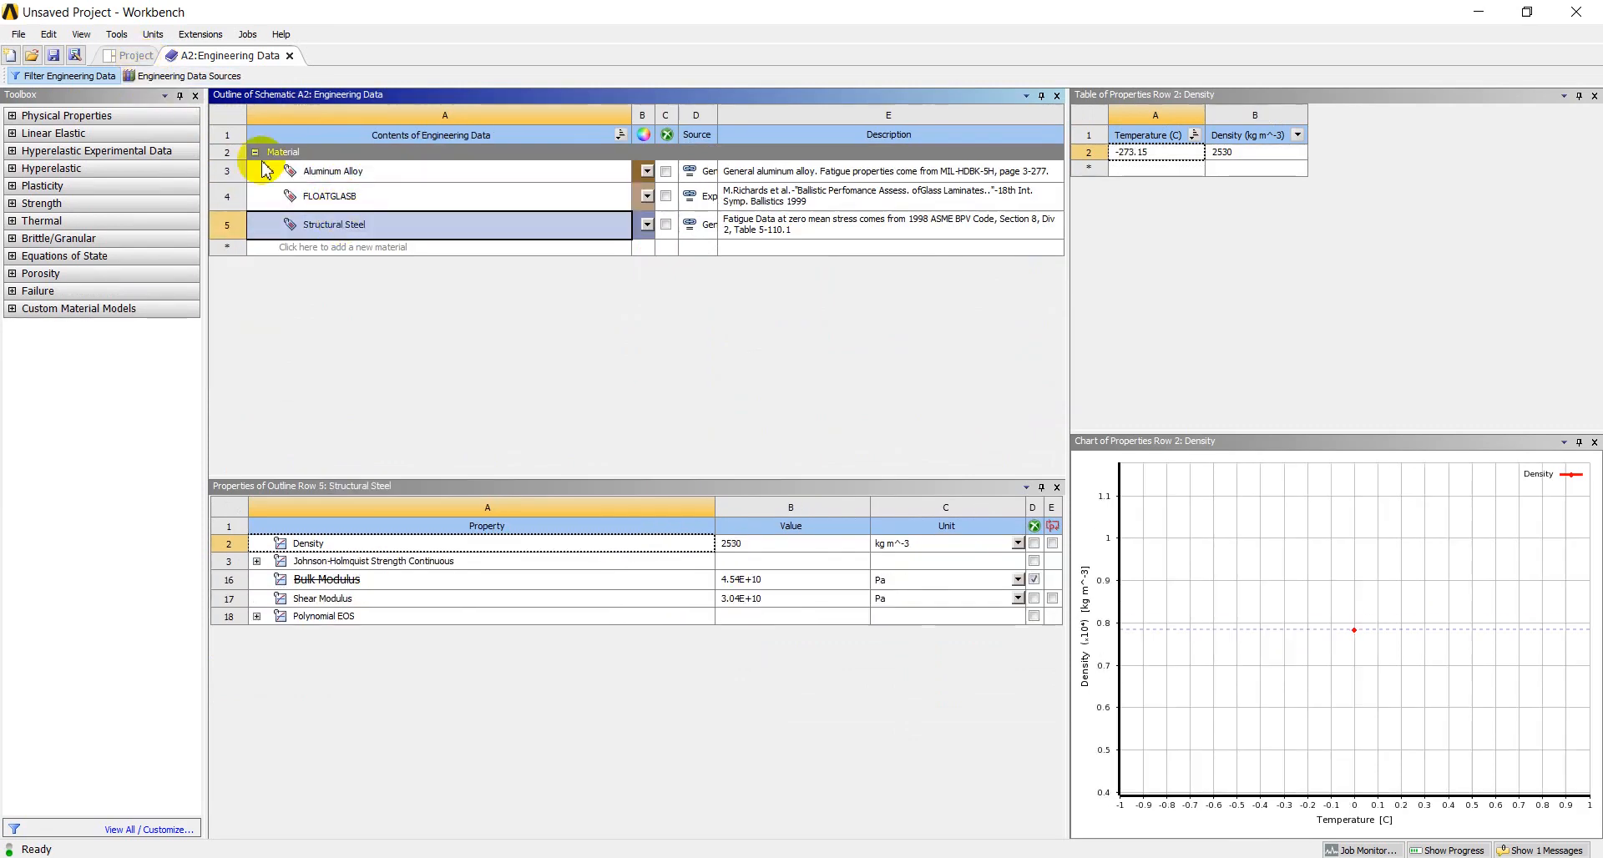
# Import the car crash geometry into the Explicit Dynamics system and open its model in Mechanical
pyautogui.click(131, 56)
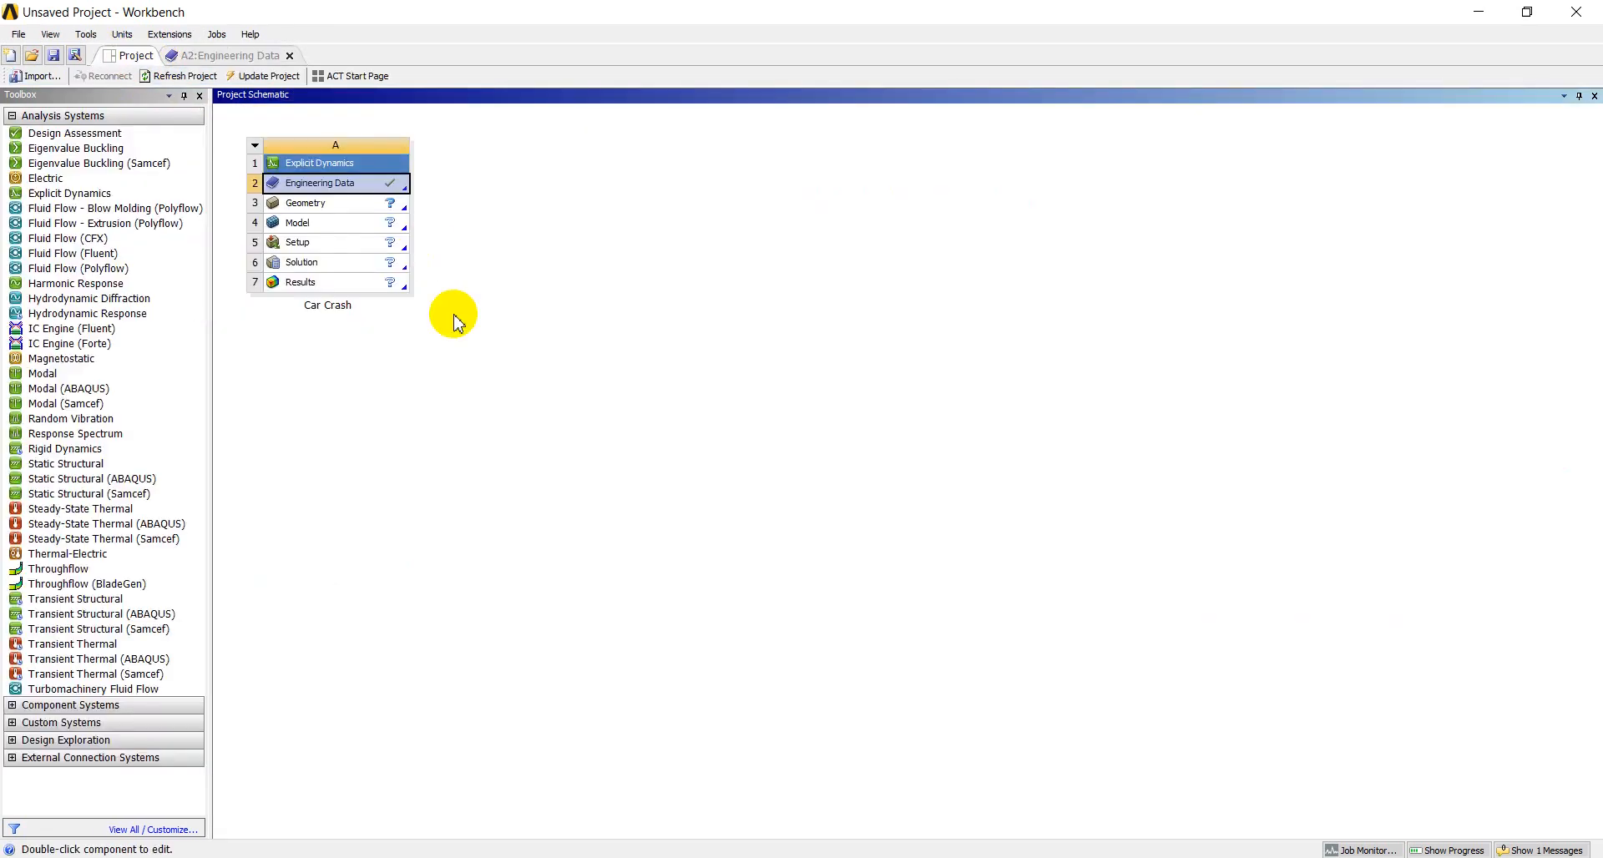
pyautogui.click(317, 208)
pyautogui.rightClick(323, 209)
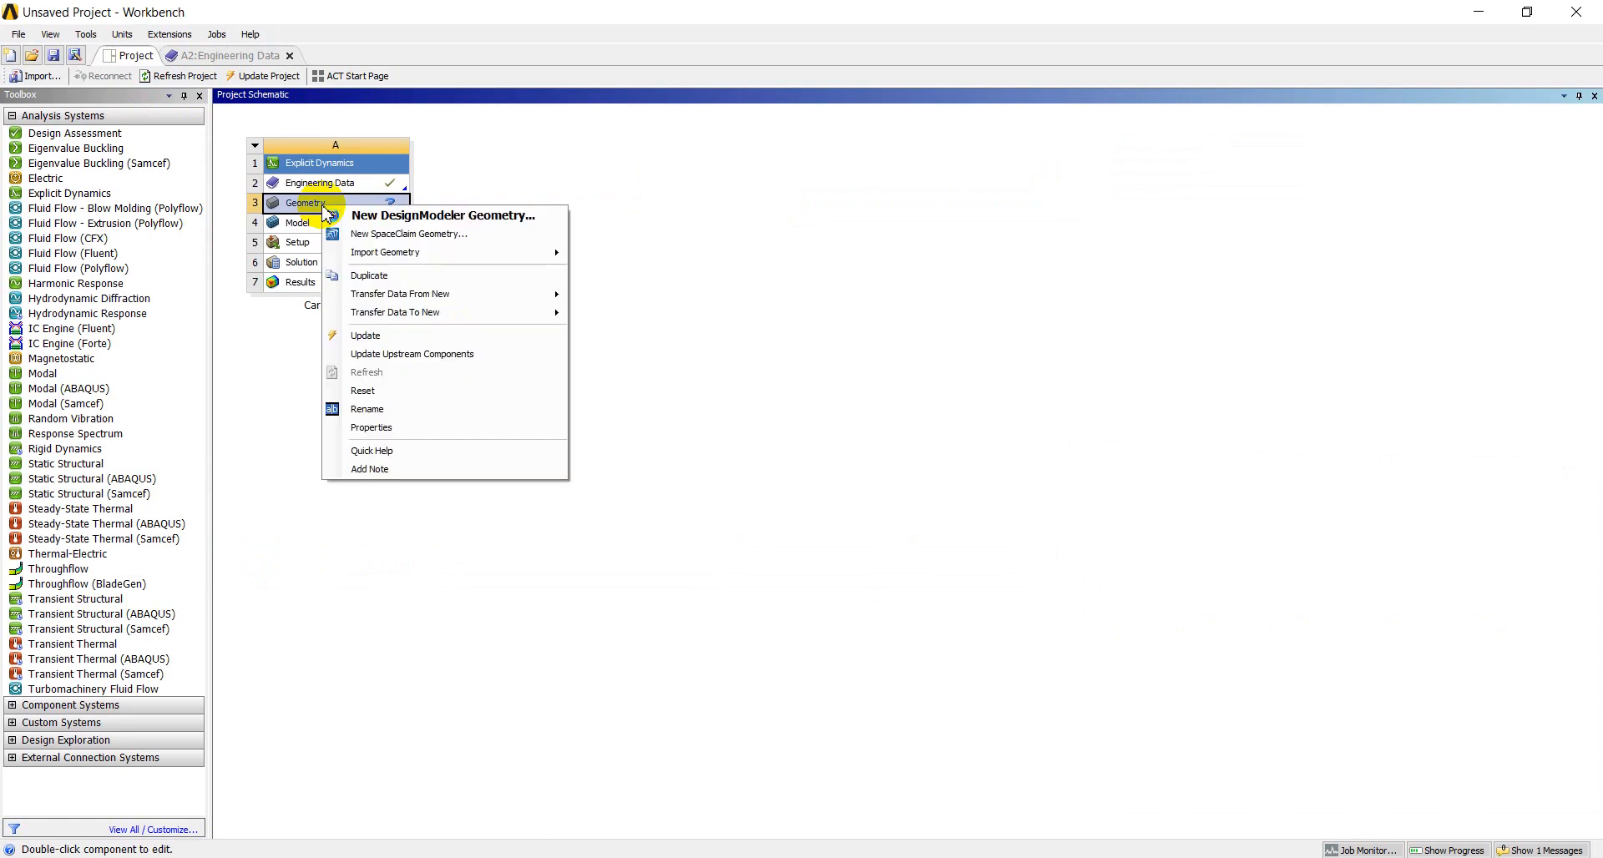
pyautogui.moveTo(417, 252)
pyautogui.click(627, 277)
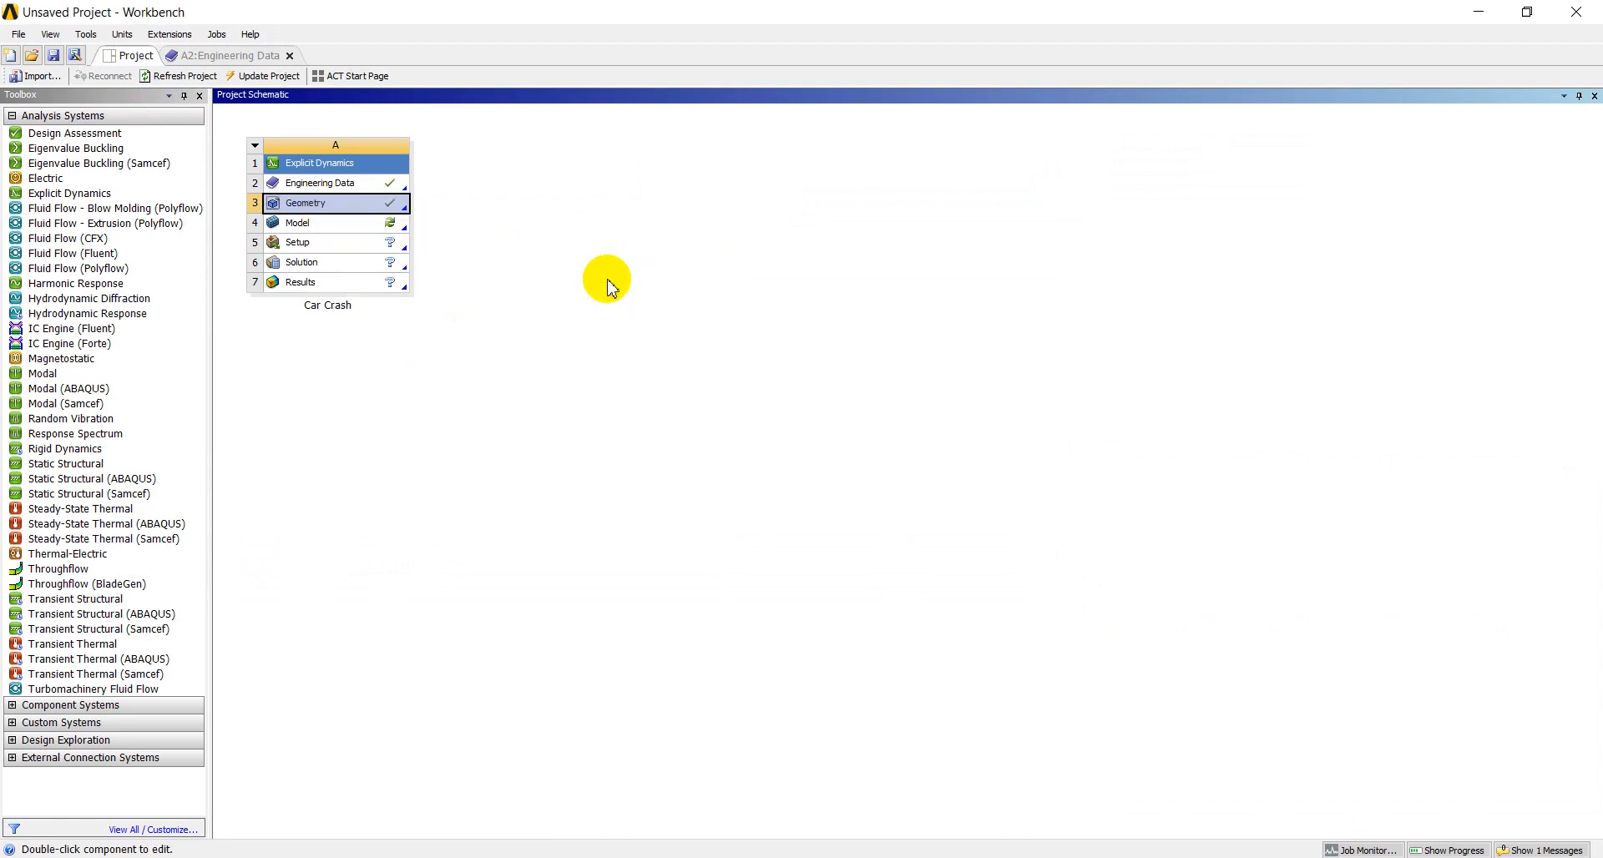
pyautogui.doubleClick(322, 225)
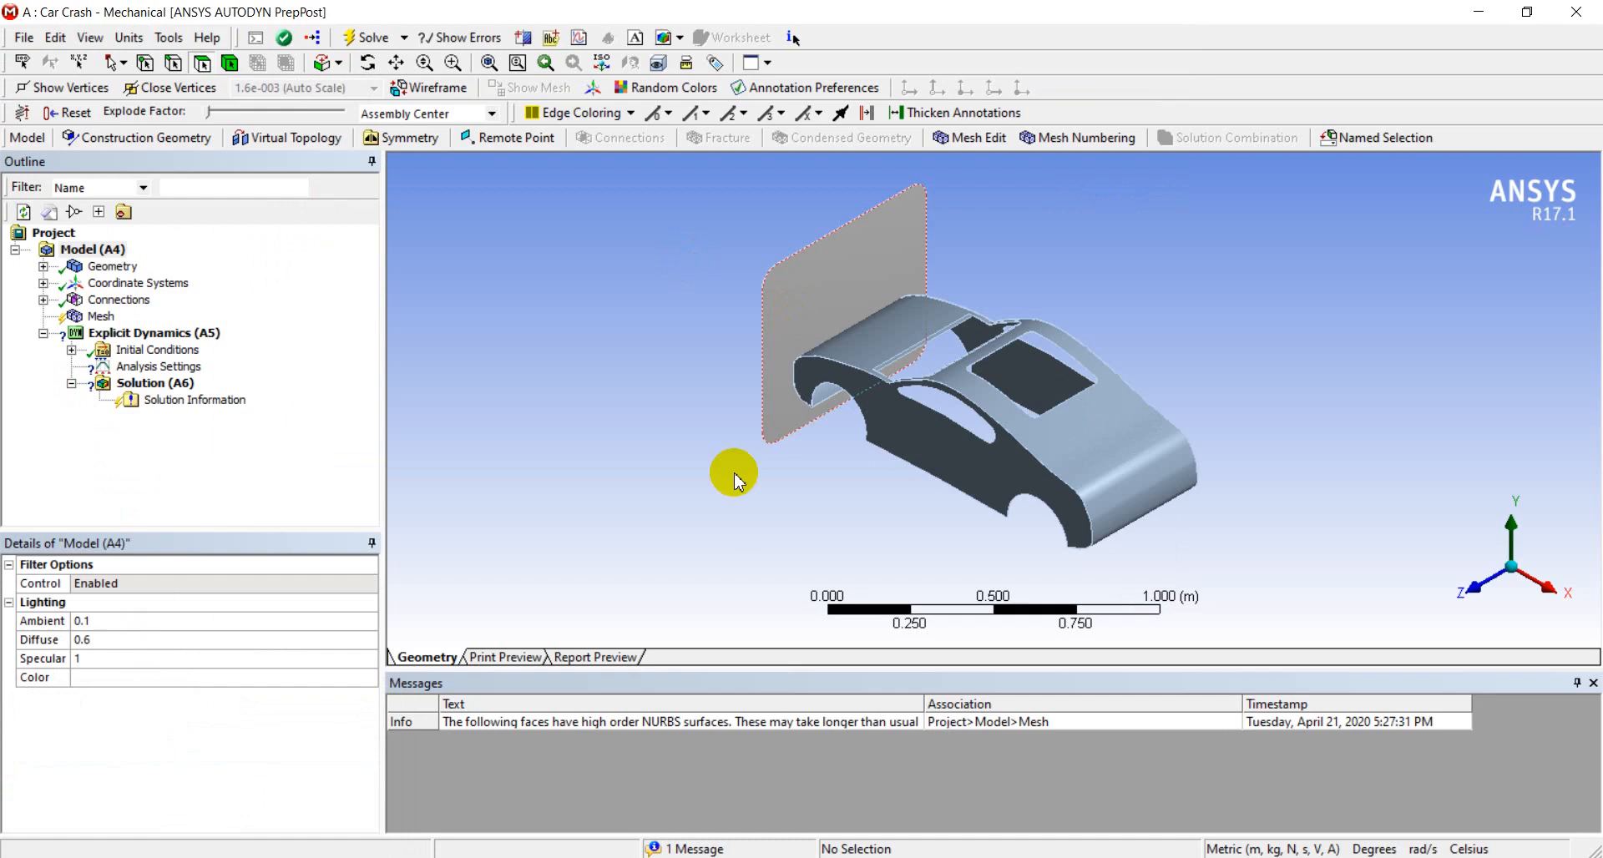
pyautogui.moveTo(679, 498); pyautogui.dragTo(864, 487, button='middle')
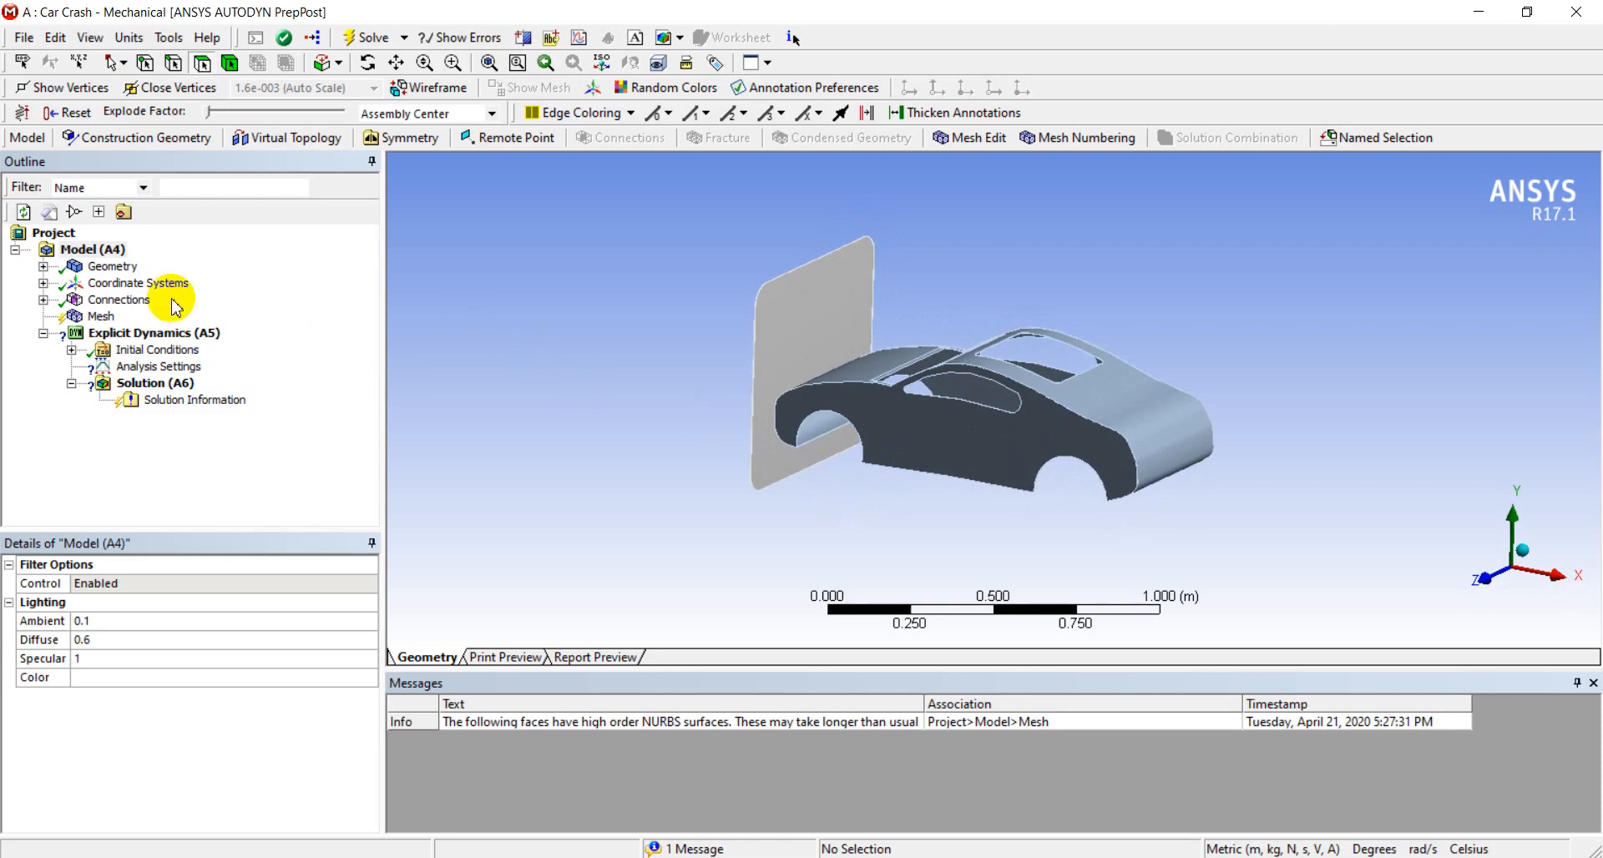
# Set the wall body's transparency to 0.5 and assign FLOATGLASB as its material
pyautogui.click(43, 266)
pyautogui.click(137, 283)
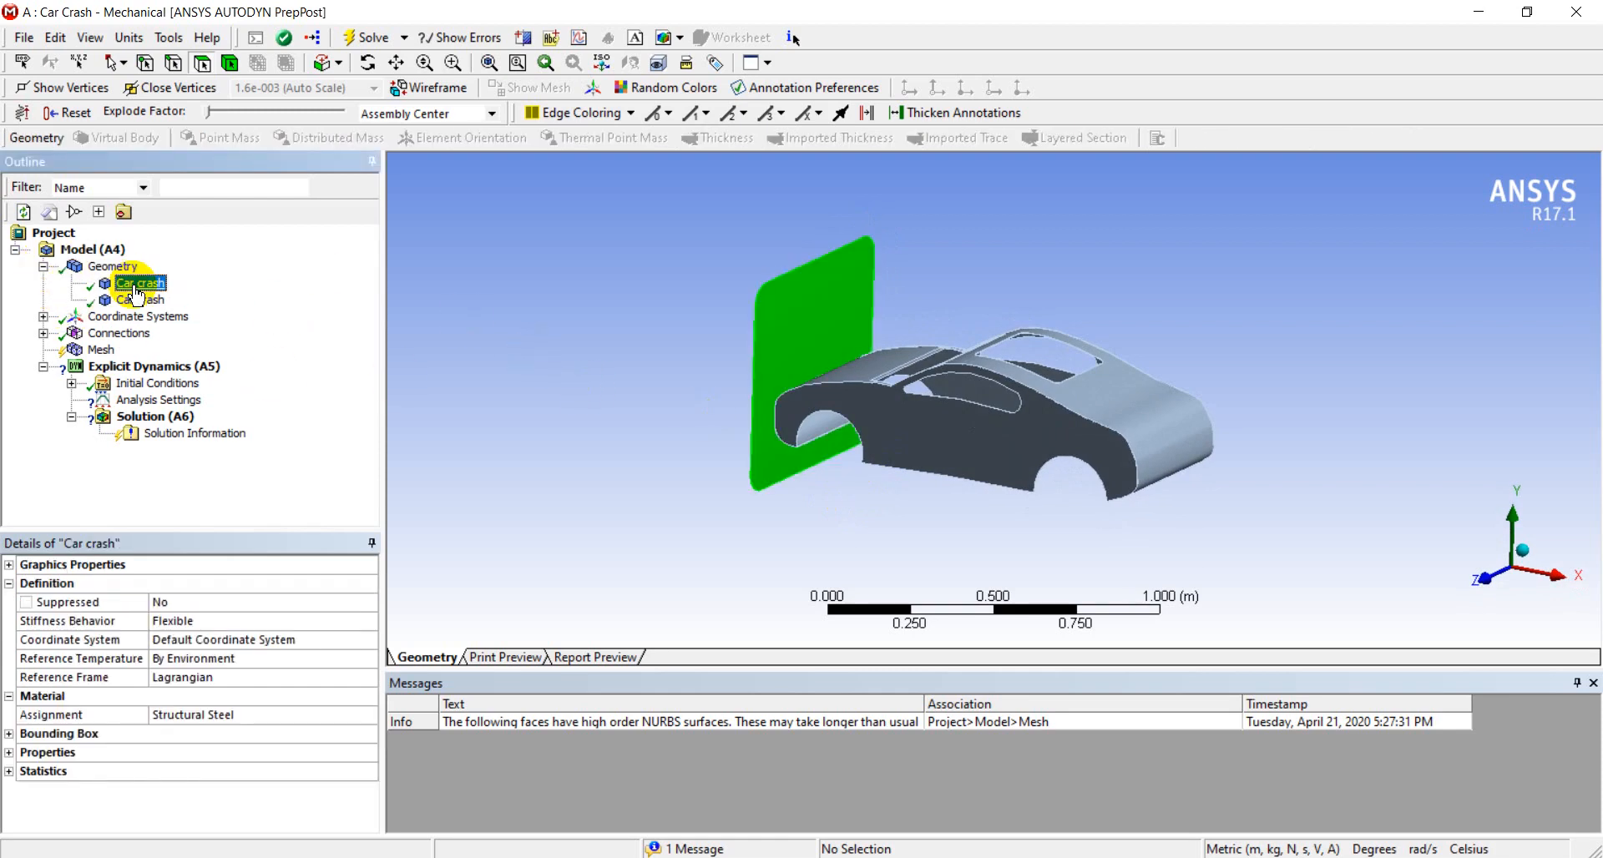
pyautogui.click(9, 564)
pyautogui.click(164, 606)
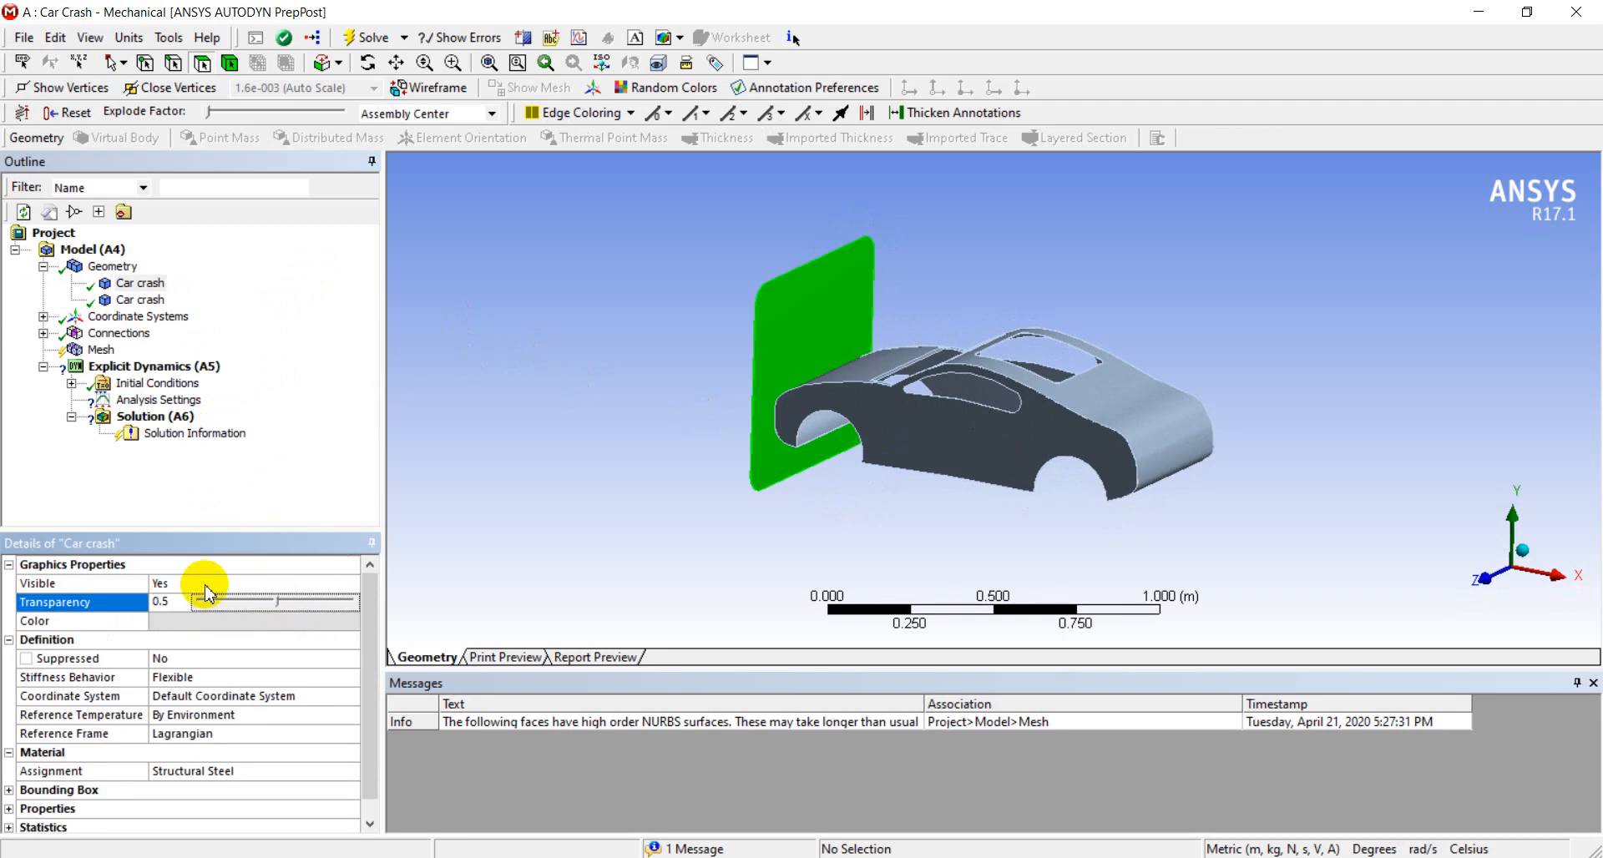
pyautogui.click(333, 772)
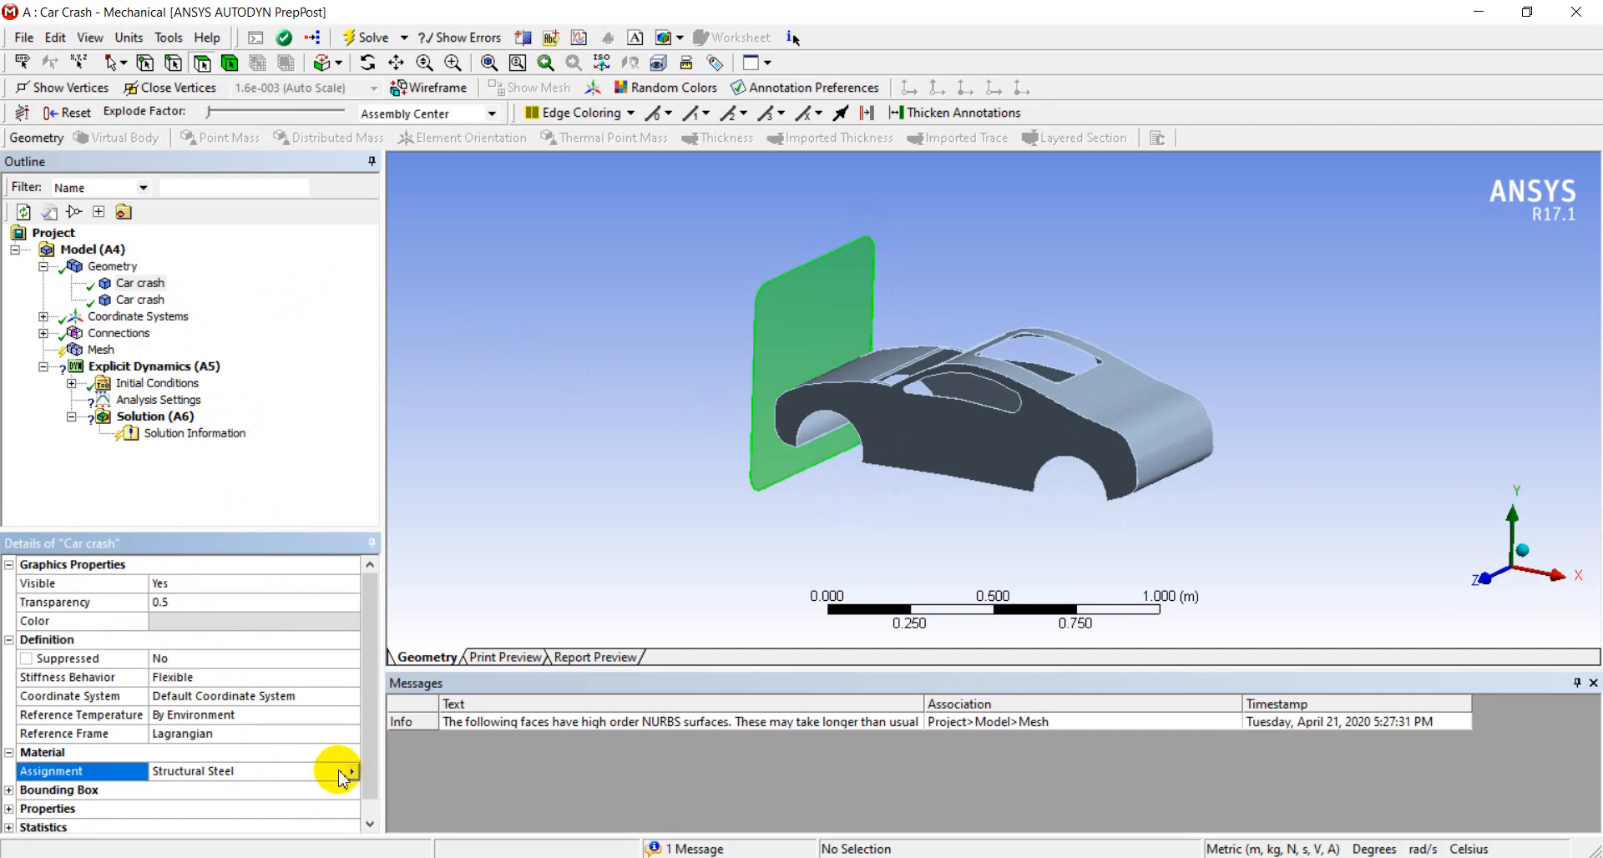
pyautogui.click(350, 773)
pyautogui.click(392, 734)
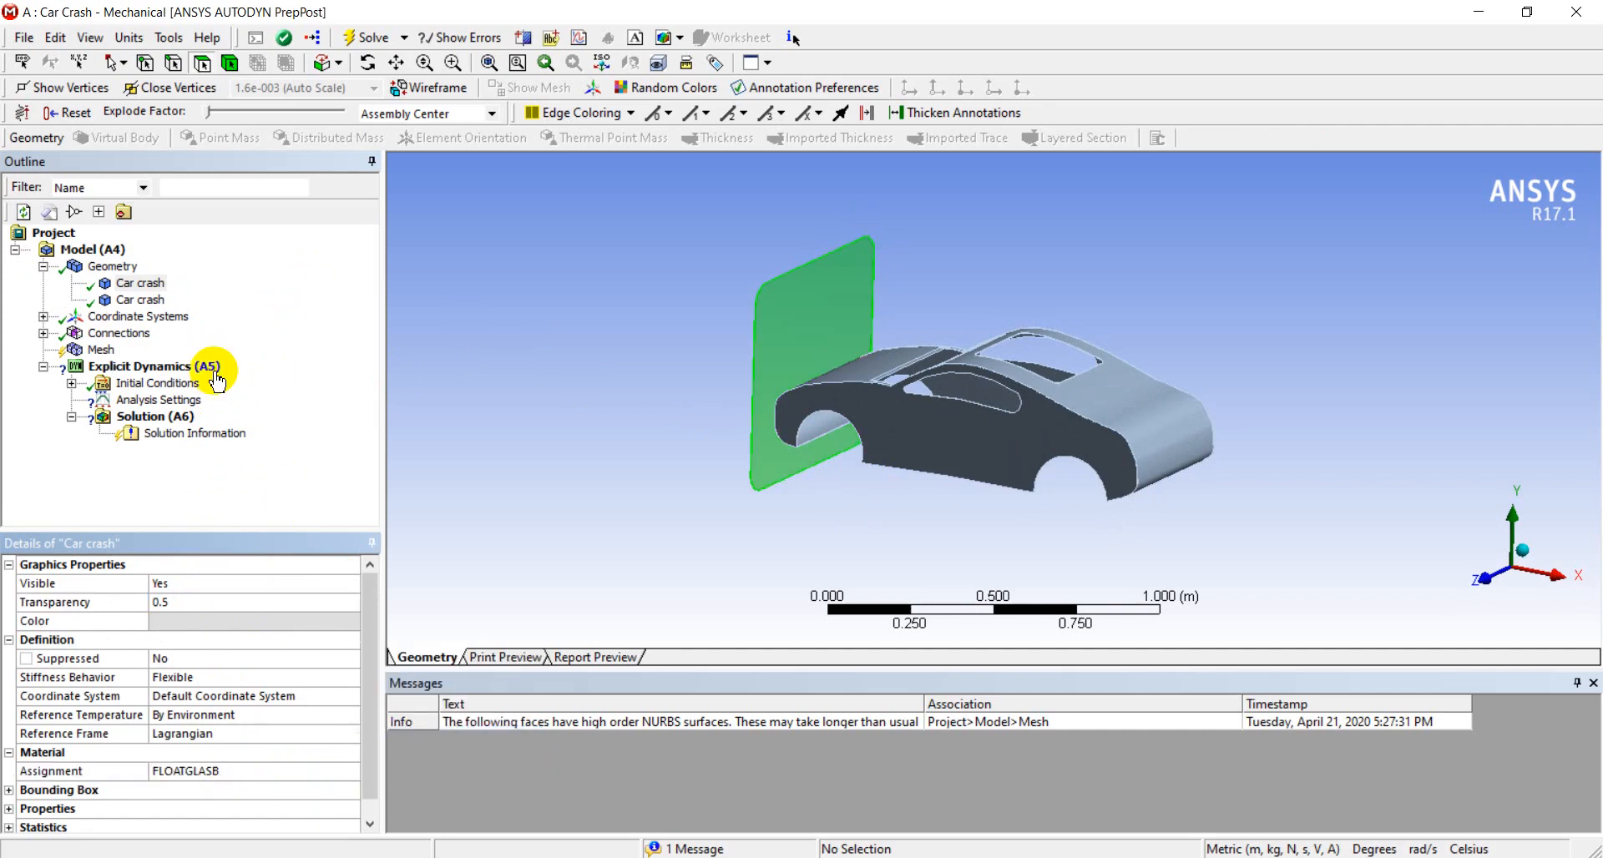
# Assign Aluminum Alloy as the material of the car body
pyautogui.click(149, 302)
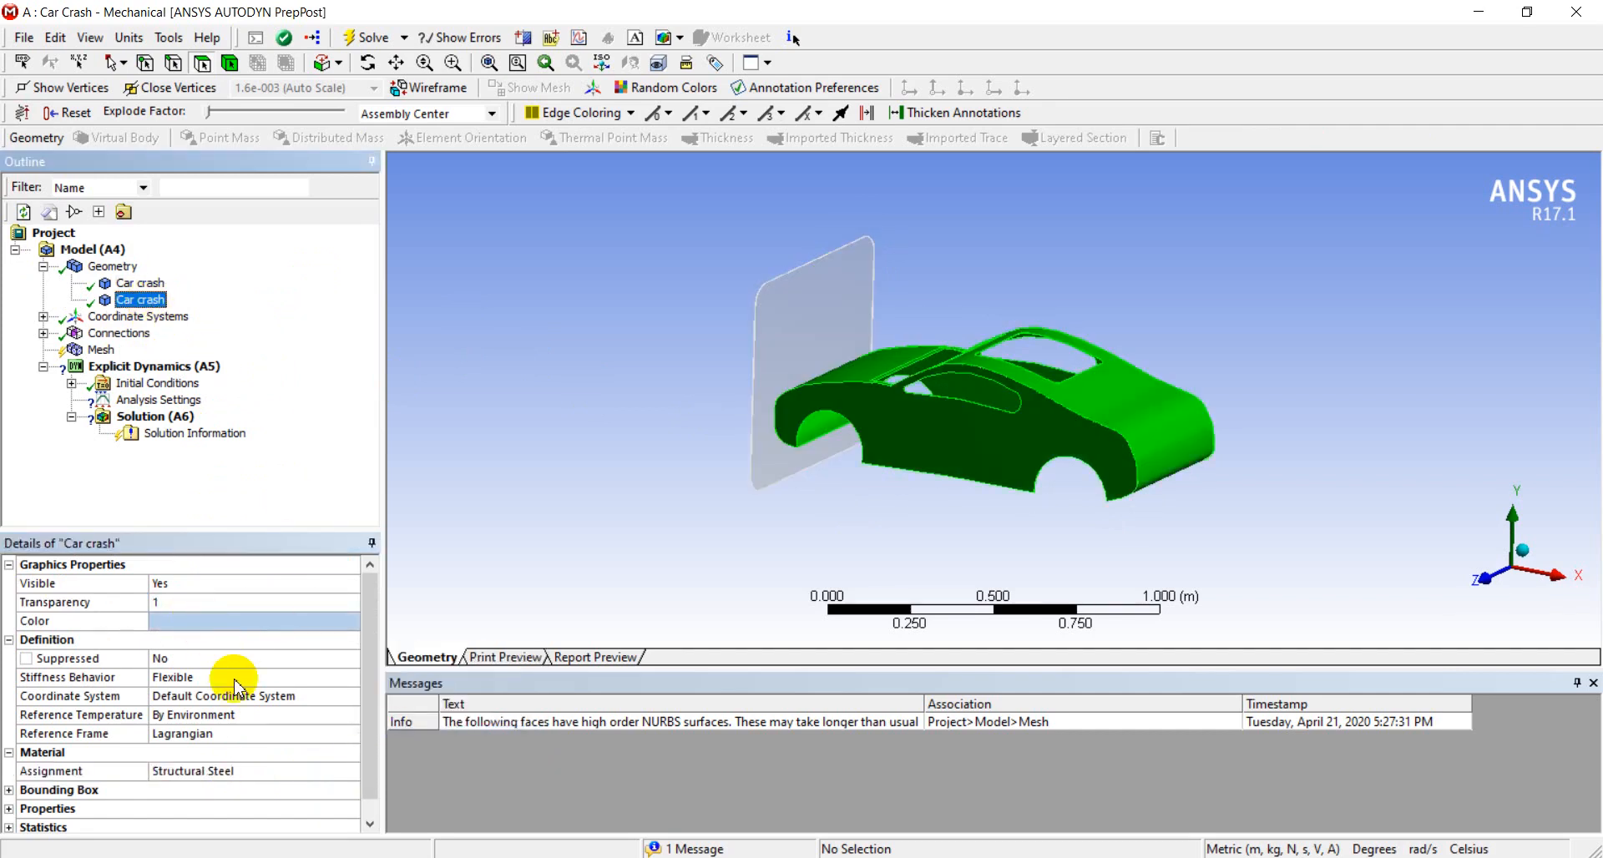
pyautogui.click(322, 775)
pyautogui.click(351, 771)
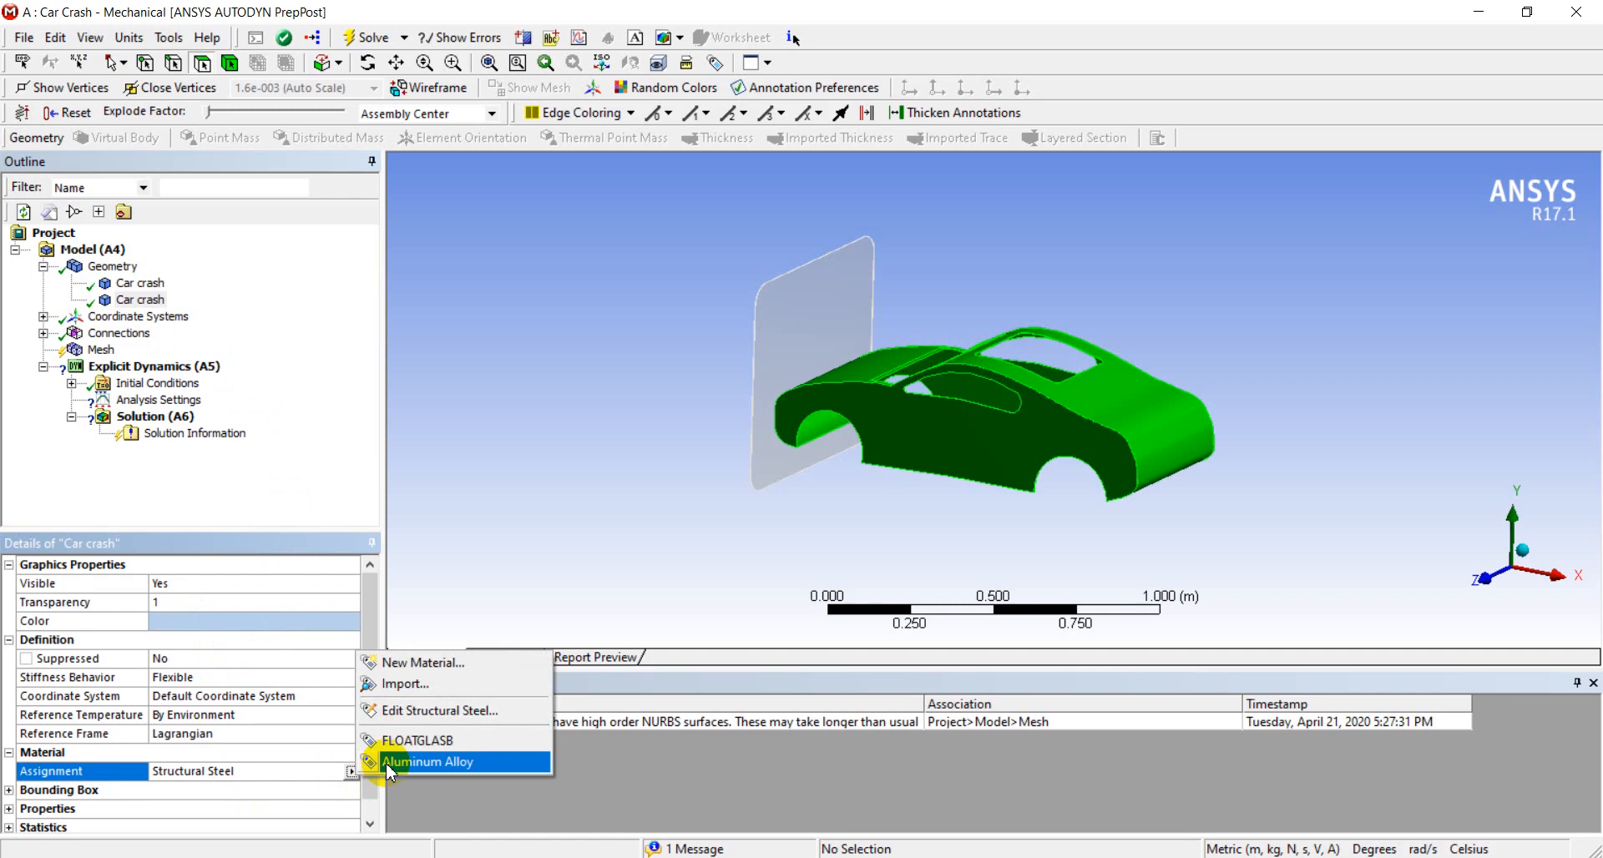
pyautogui.click(388, 762)
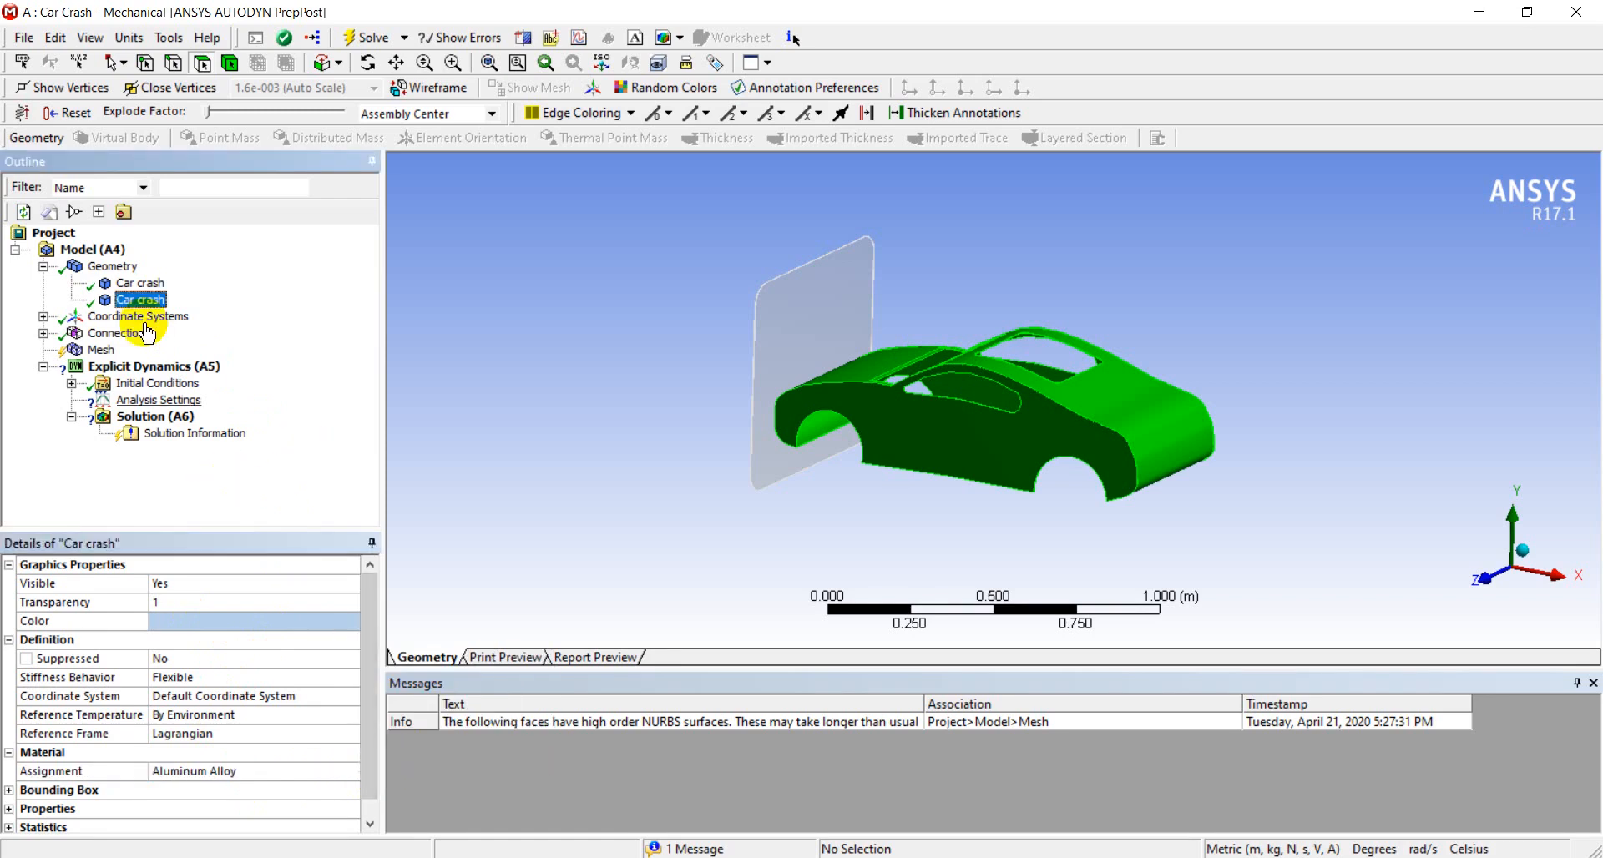
# Inspect the bonded contact region between the wall and the car body and delete it from the connections
pyautogui.click(43, 332)
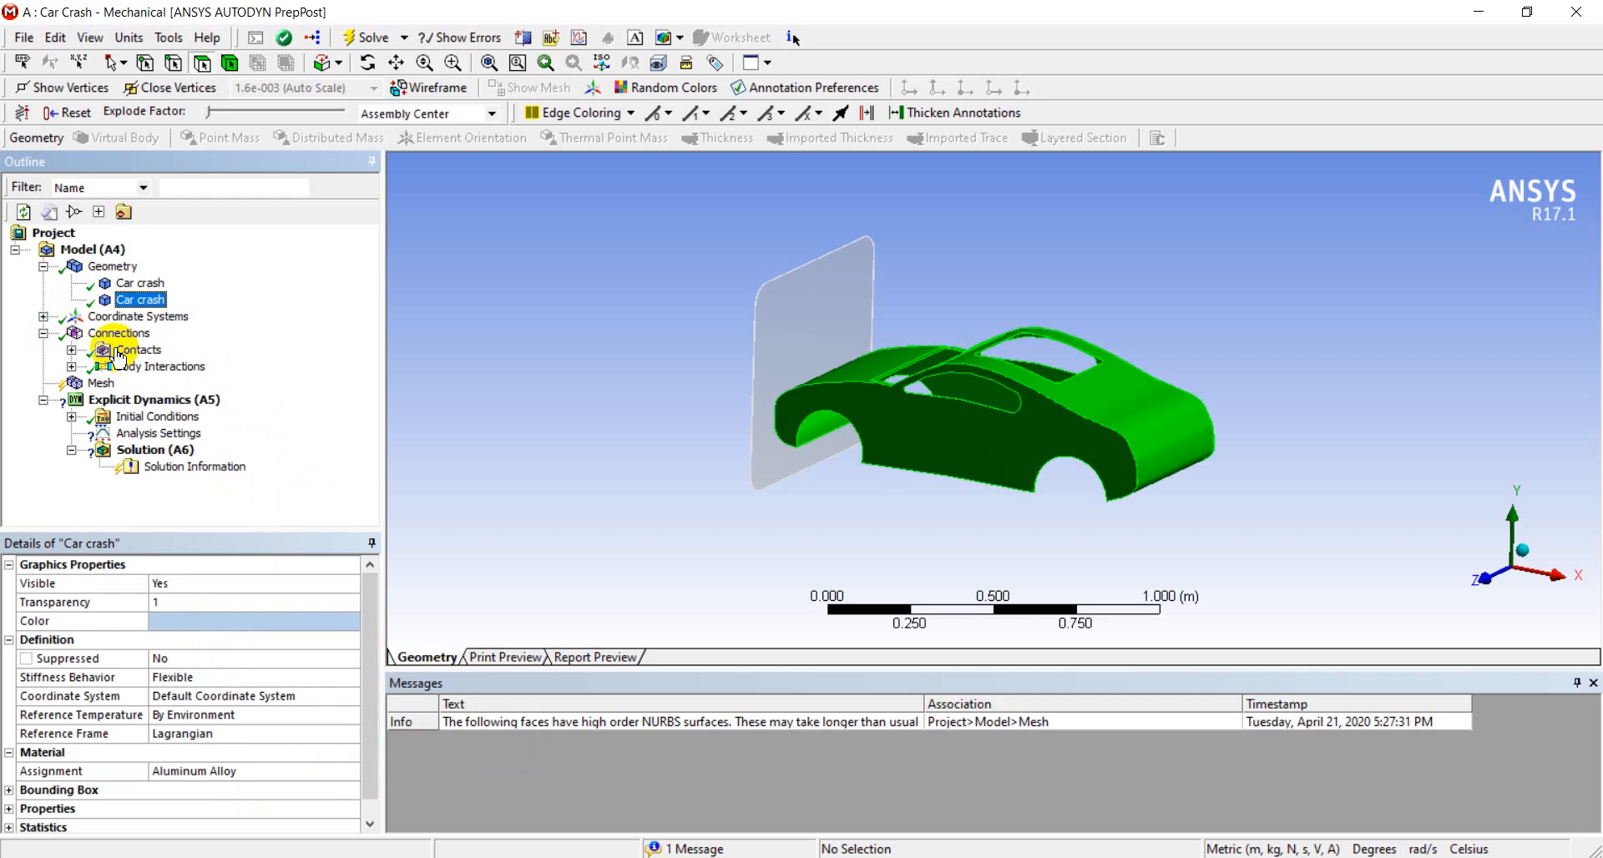
pyautogui.click(71, 350)
pyautogui.click(167, 367)
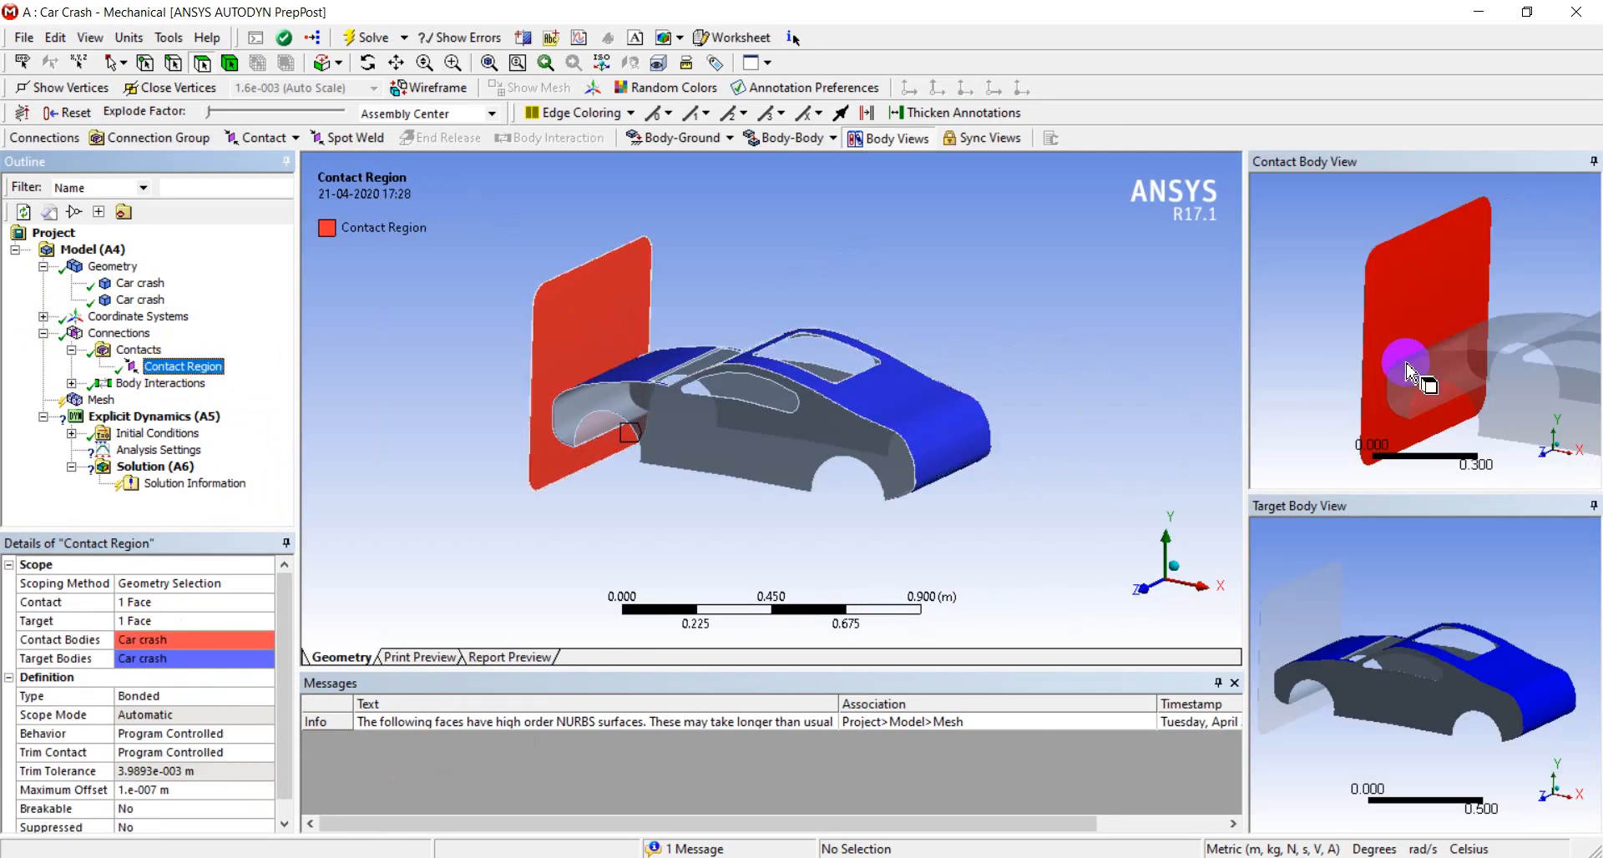
pyautogui.scroll(-4, 1466, 428)
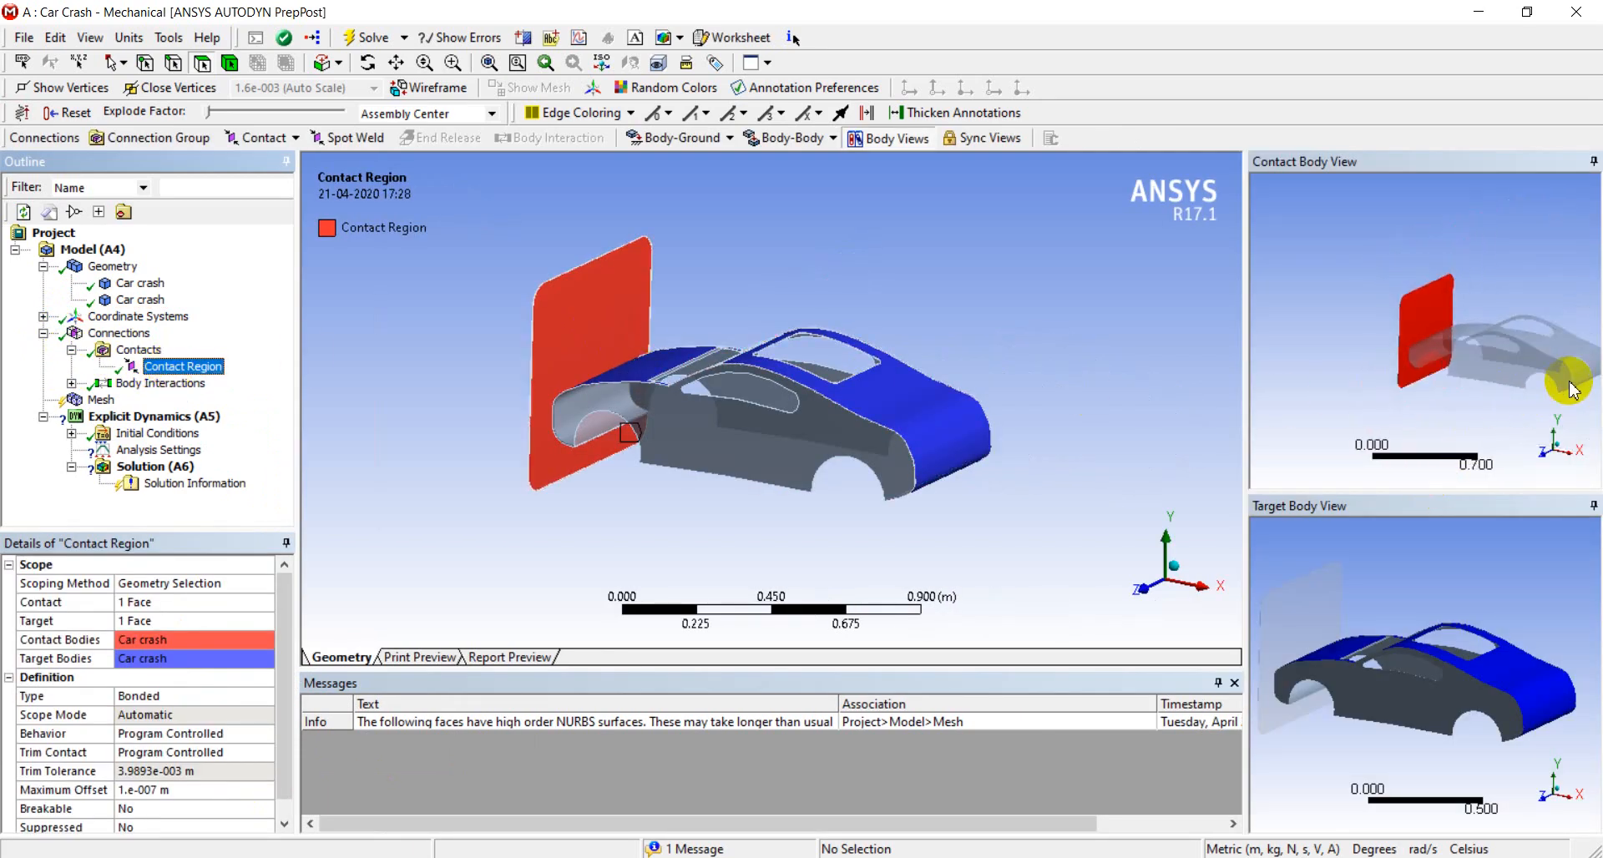
pyautogui.scroll(-2, 1574, 379)
pyautogui.keyDown('ctrl'); pyautogui.moveTo(1500, 411); pyautogui.dragTo(1435, 401, button='middle'); pyautogui.keyUp('ctrl')
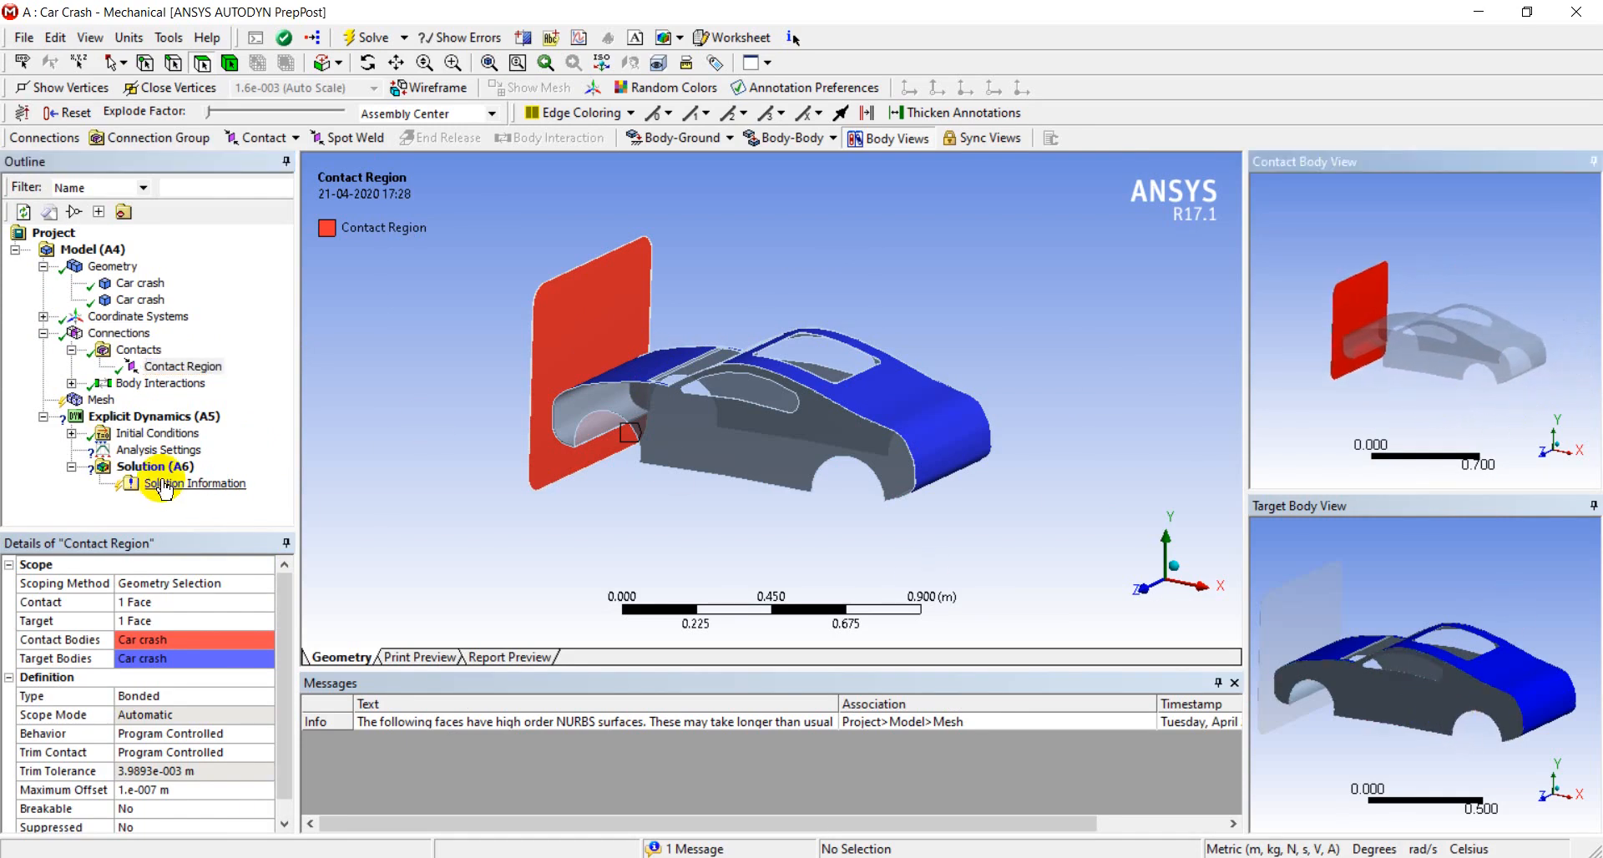
pyautogui.rightClick(183, 366)
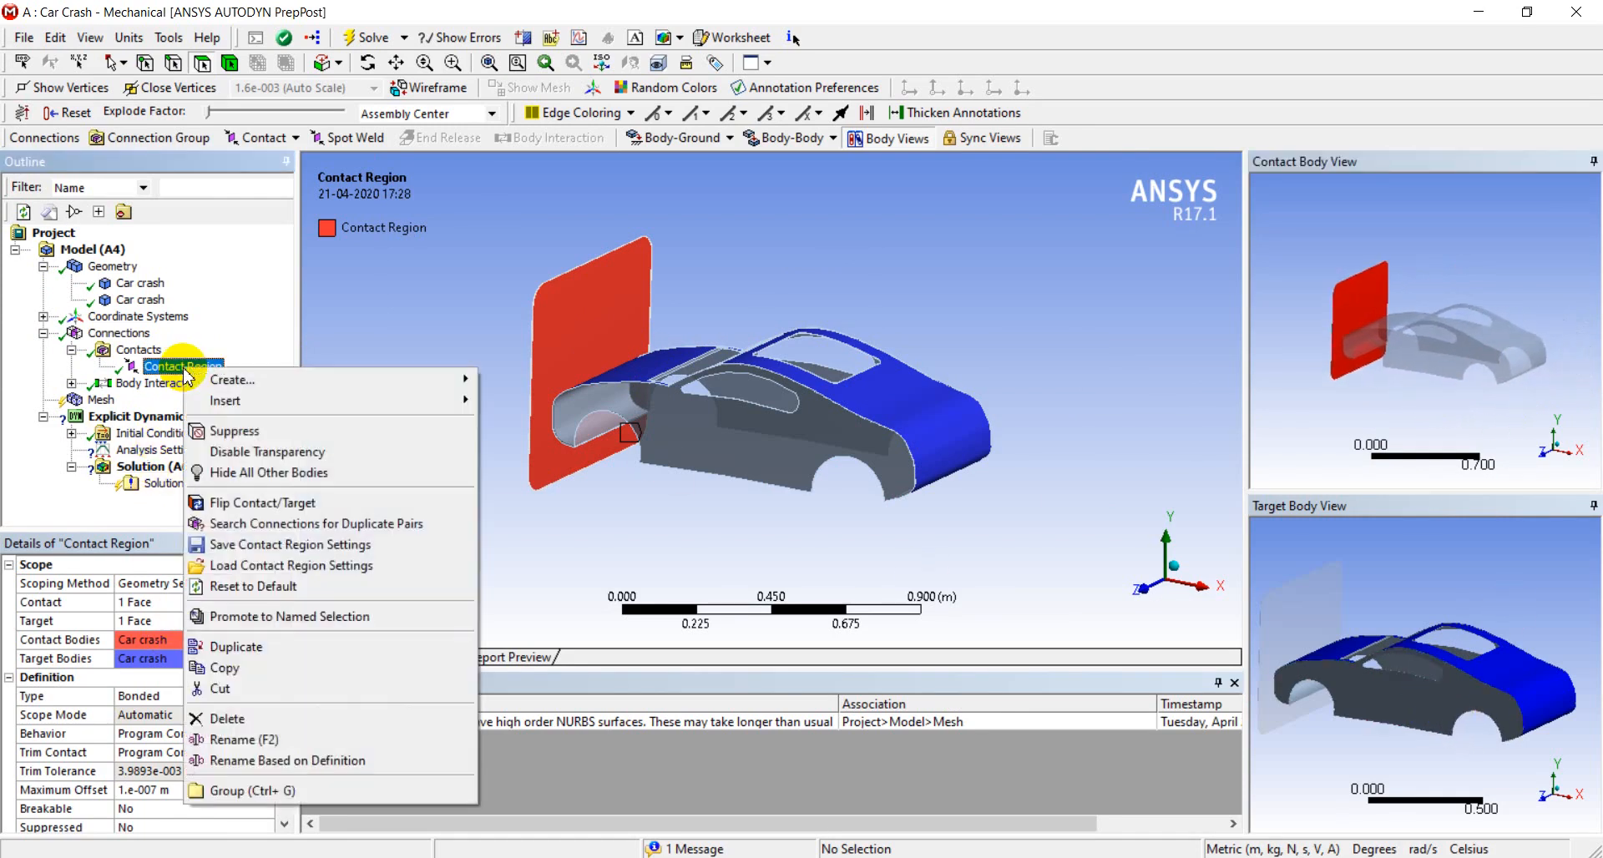
pyautogui.click(264, 719)
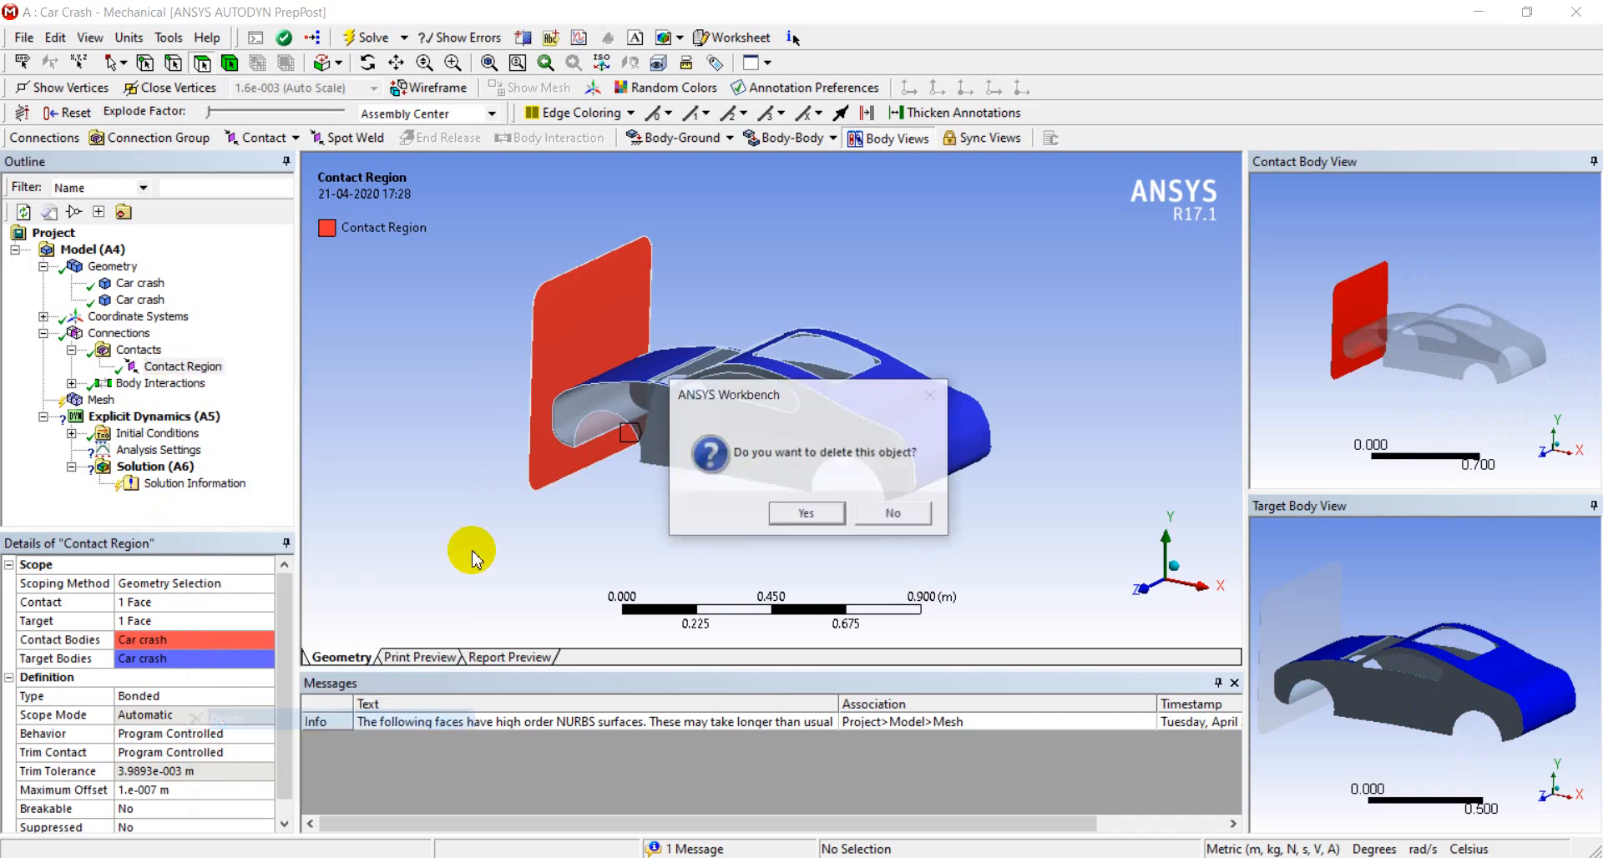
pyautogui.click(810, 513)
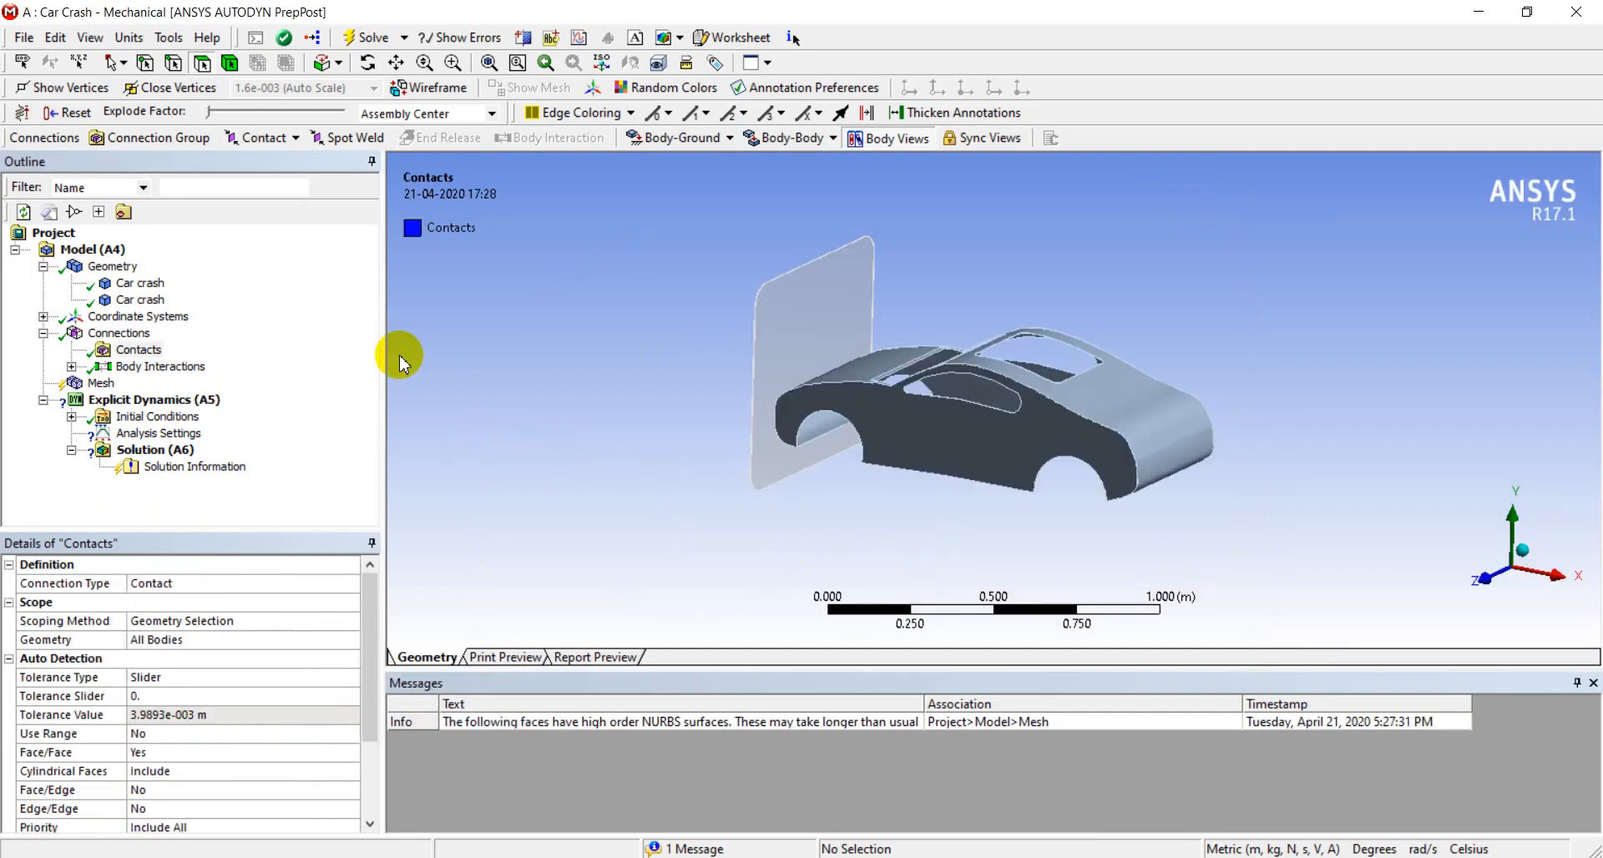
# Update the mesh to mesh the wall and the car body with the default explicit settings
pyautogui.click(100, 385)
pyautogui.rightClick(100, 386)
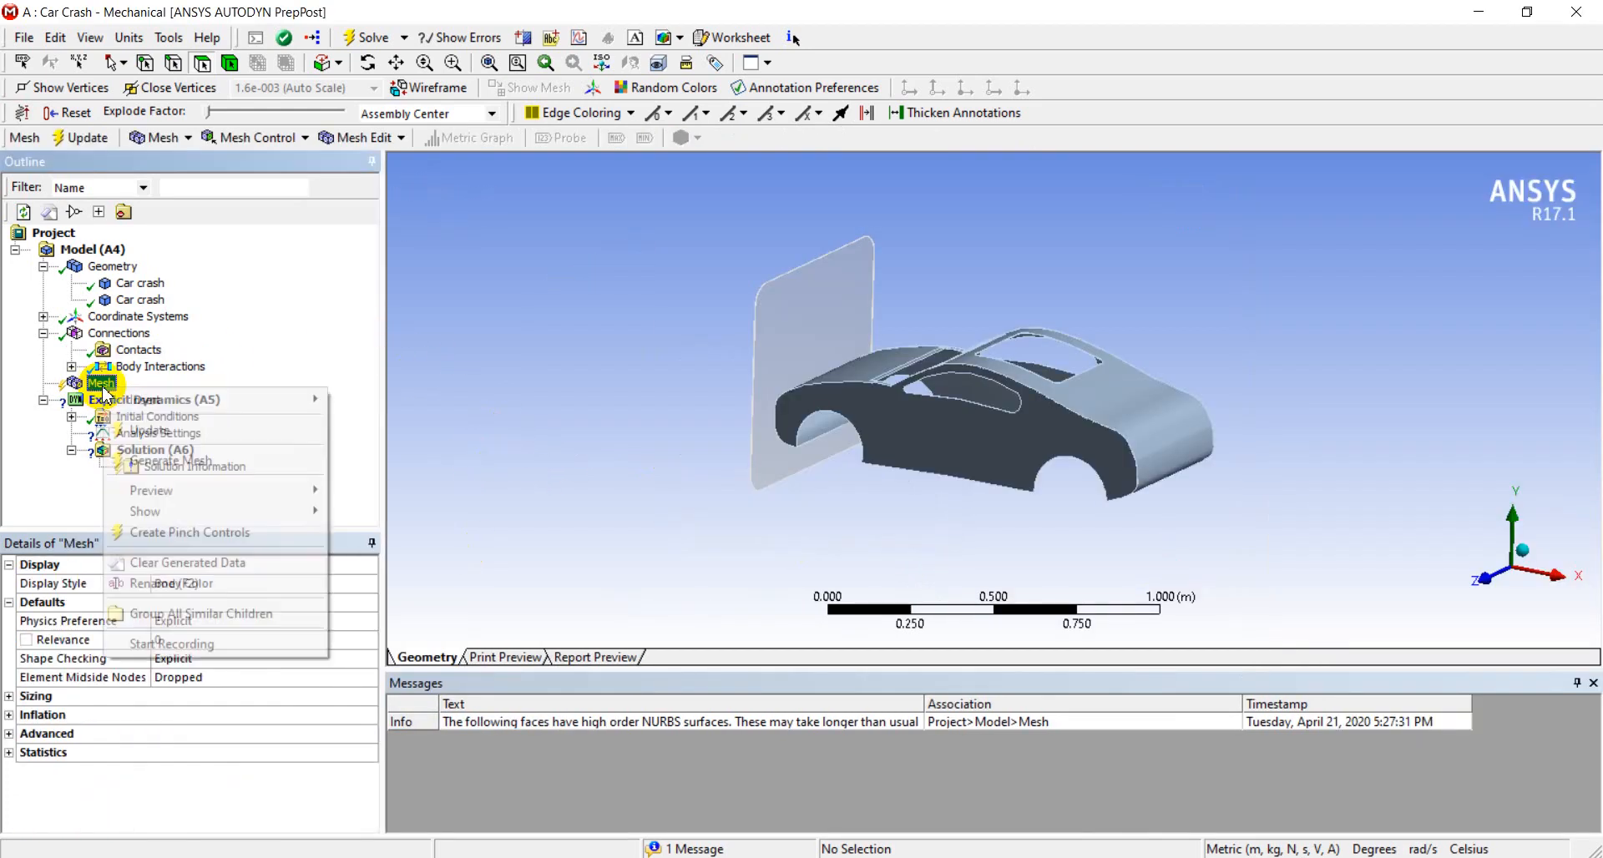
pyautogui.click(296, 431)
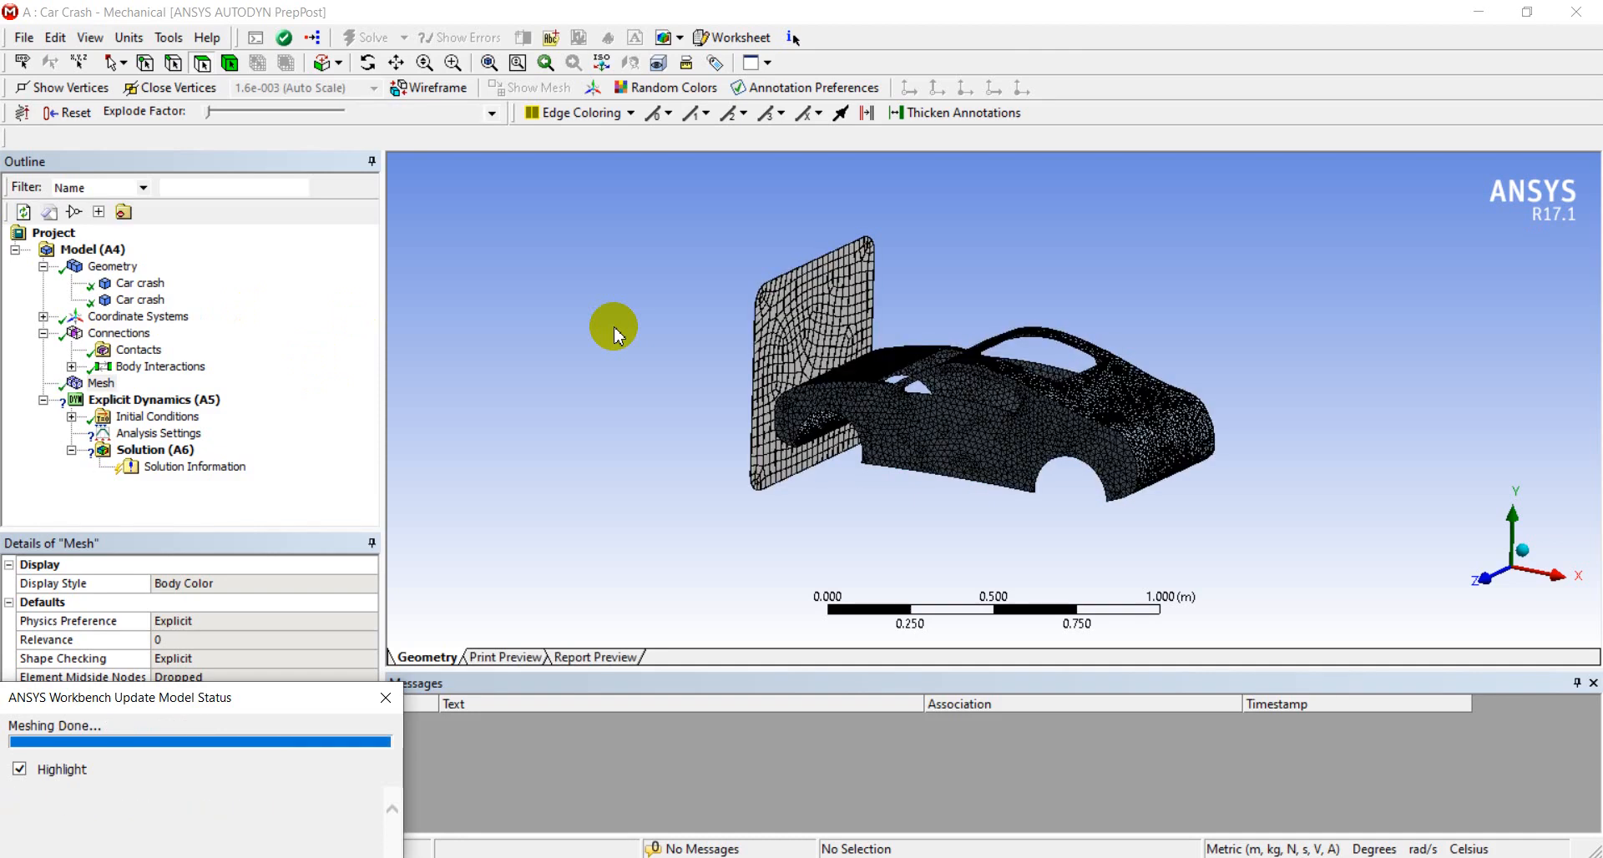
# Insert a velocity under the initial conditions and scope it to the car body
pyautogui.moveTo(702, 419); pyautogui.dragTo(629, 429, button='middle')
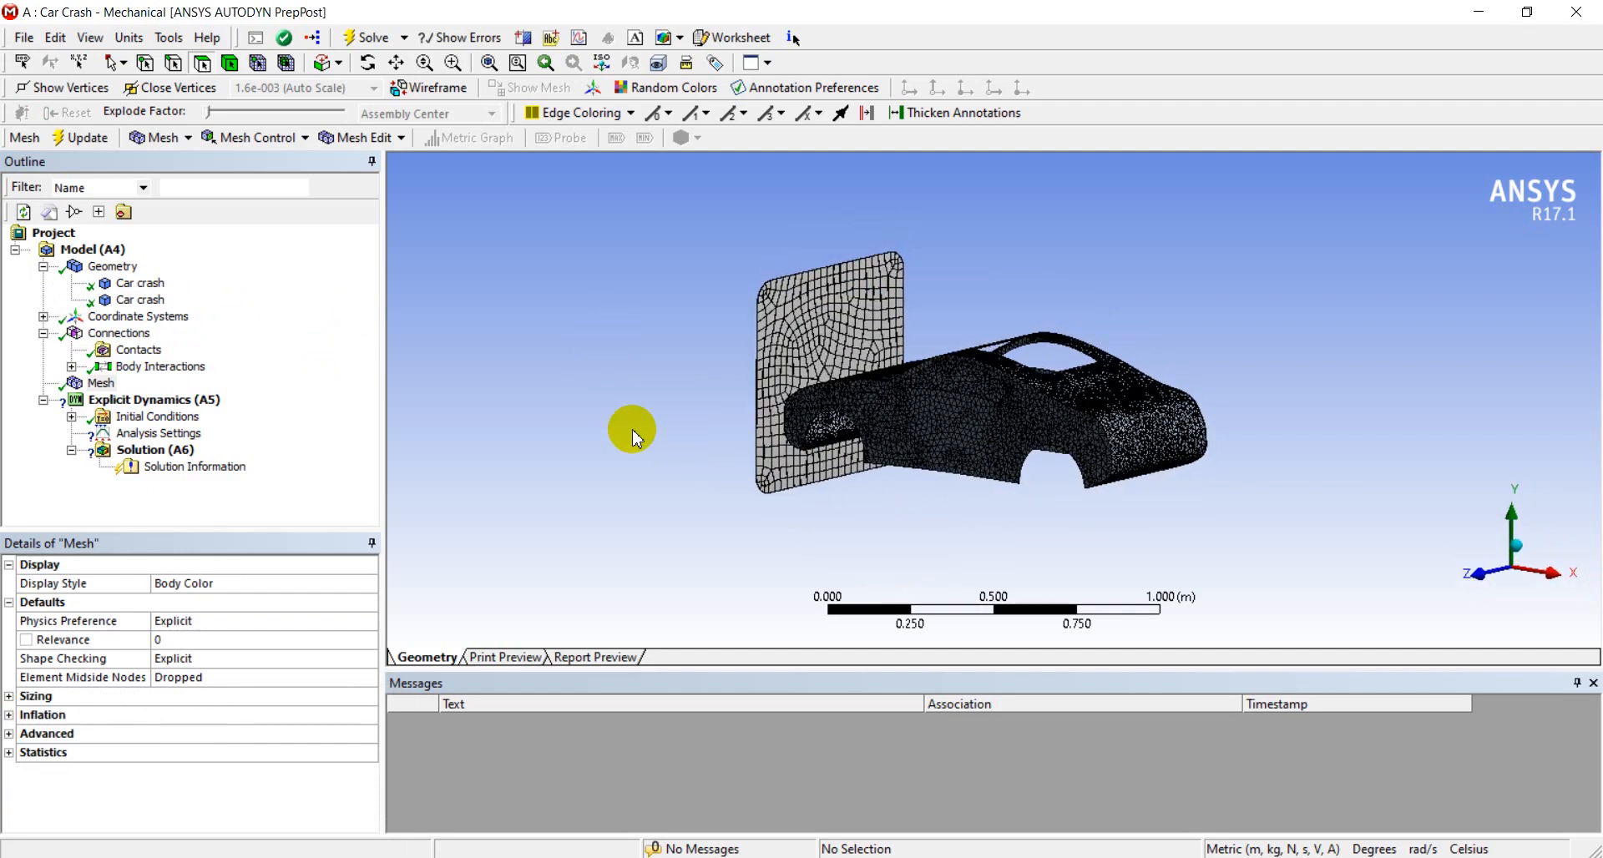
pyautogui.click(155, 420)
pyautogui.rightClick(155, 419)
pyautogui.click(321, 426)
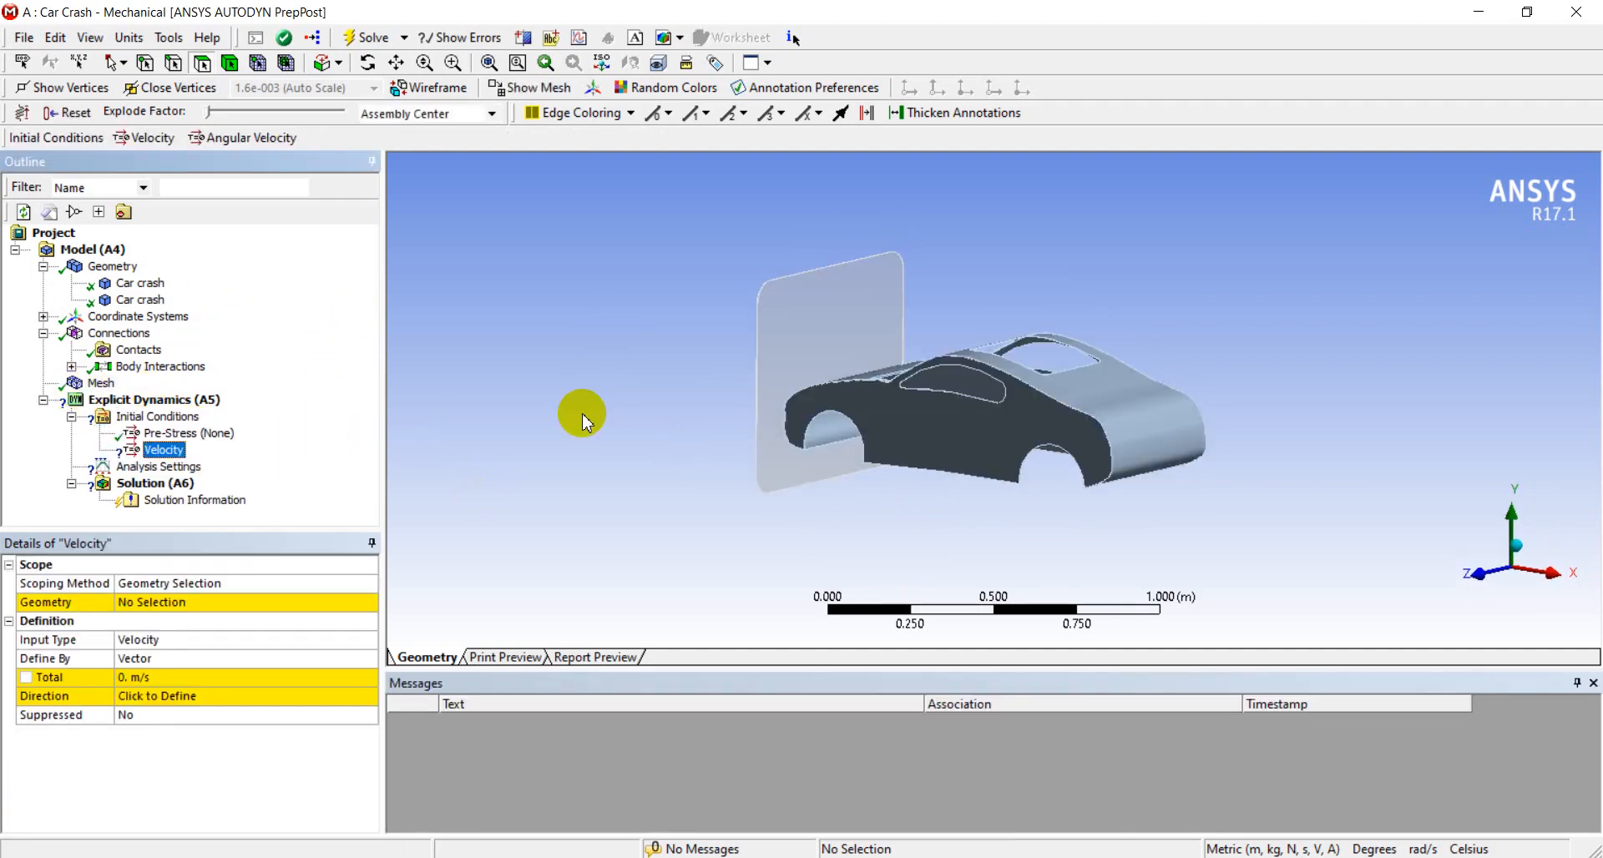
pyautogui.click(229, 63)
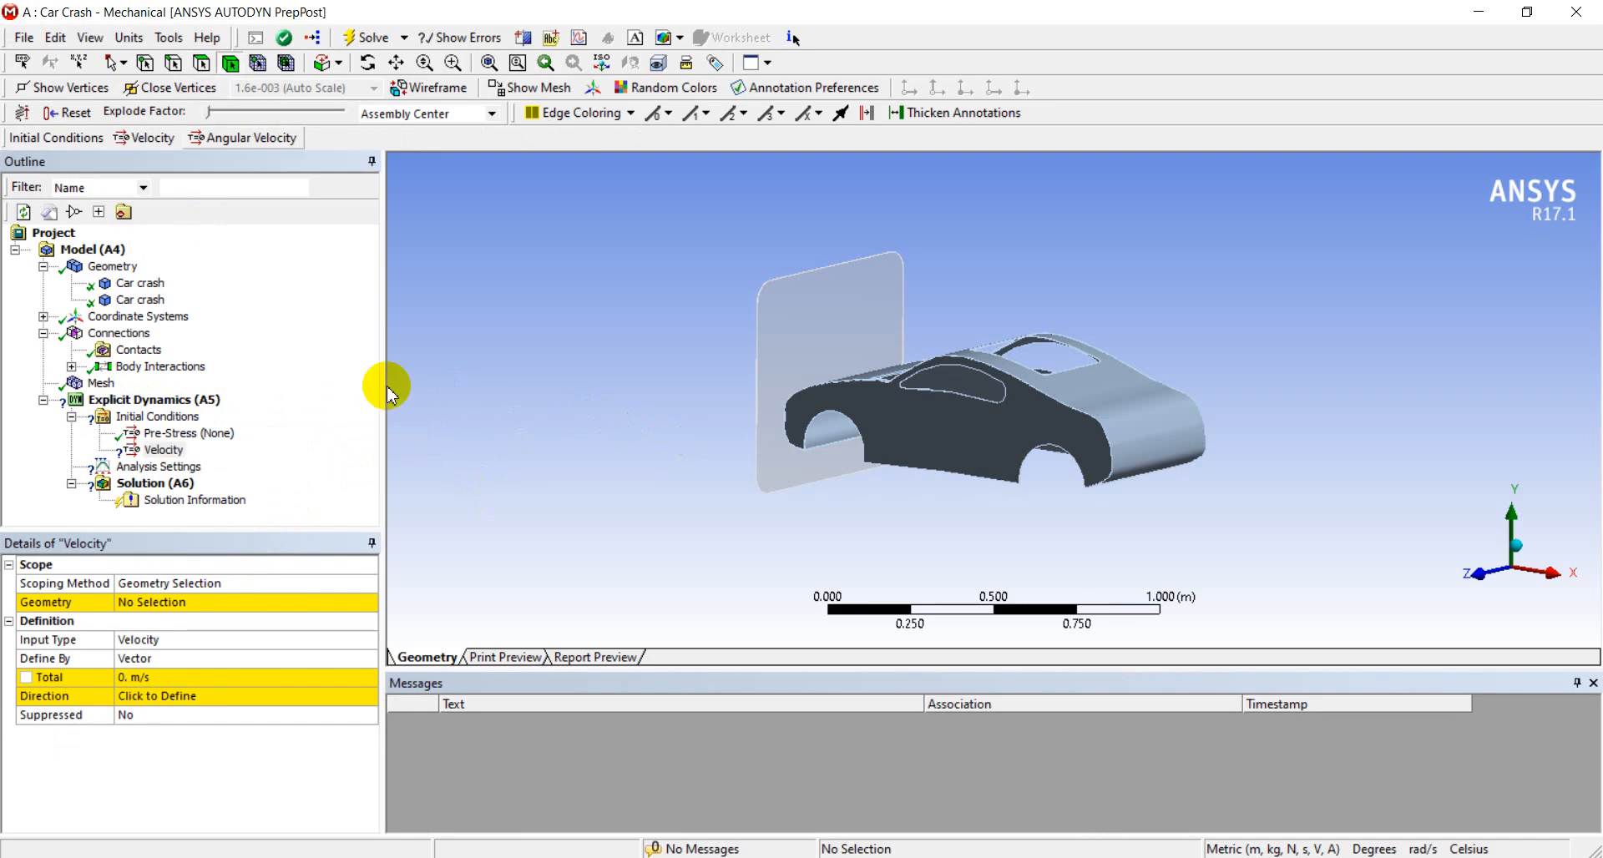
pyautogui.click(950, 436)
pyautogui.click(250, 602)
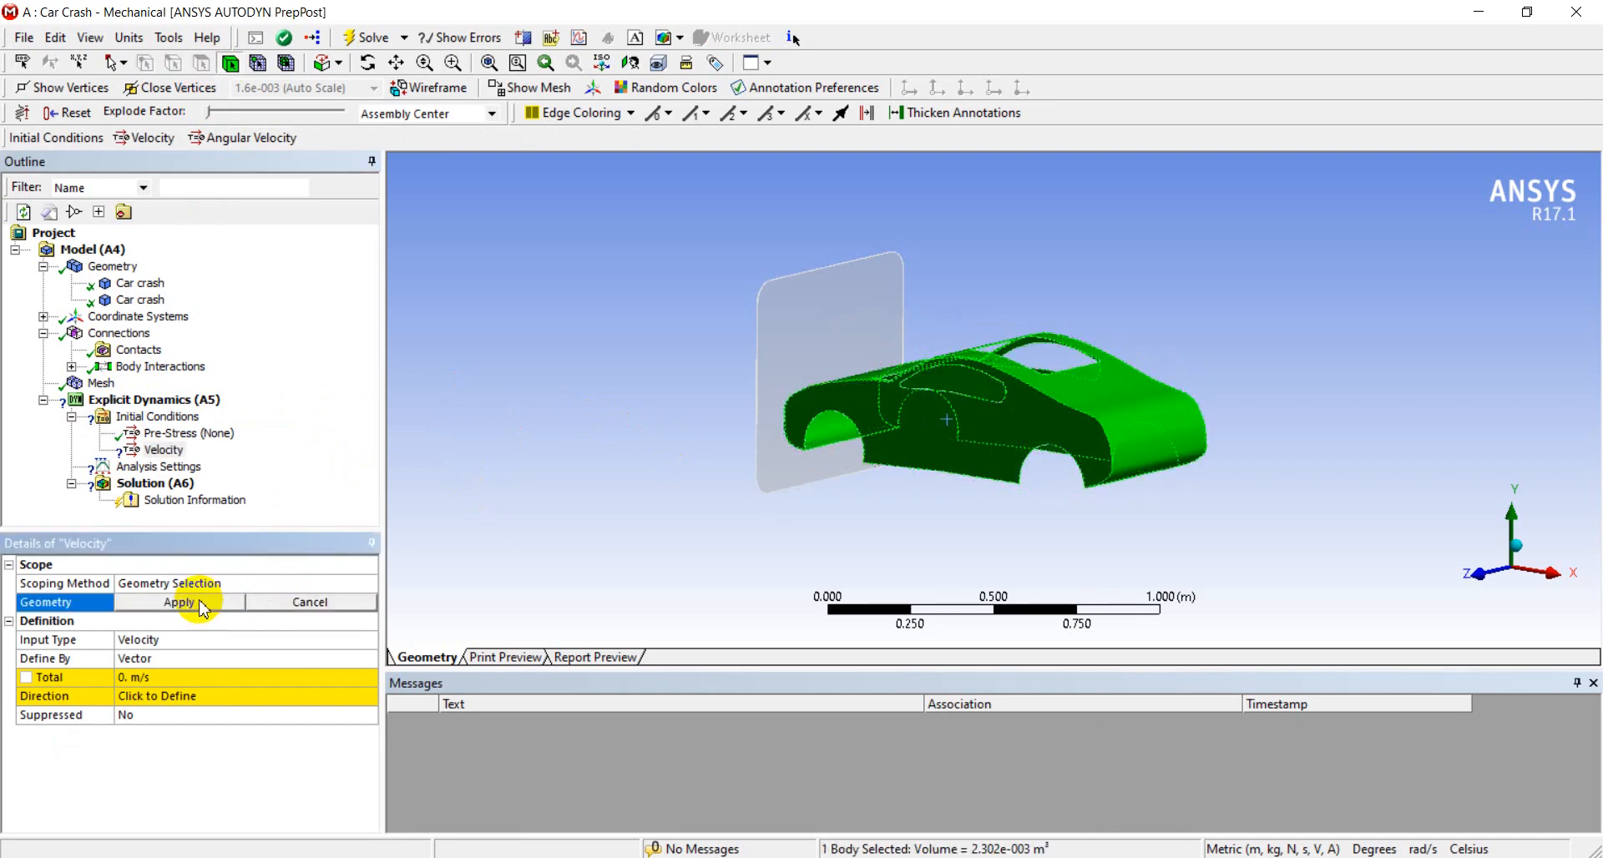
pyautogui.click(201, 606)
# Define the car body's initial velocity by components and set its X component to -90000 m/s
pyautogui.click(361, 658)
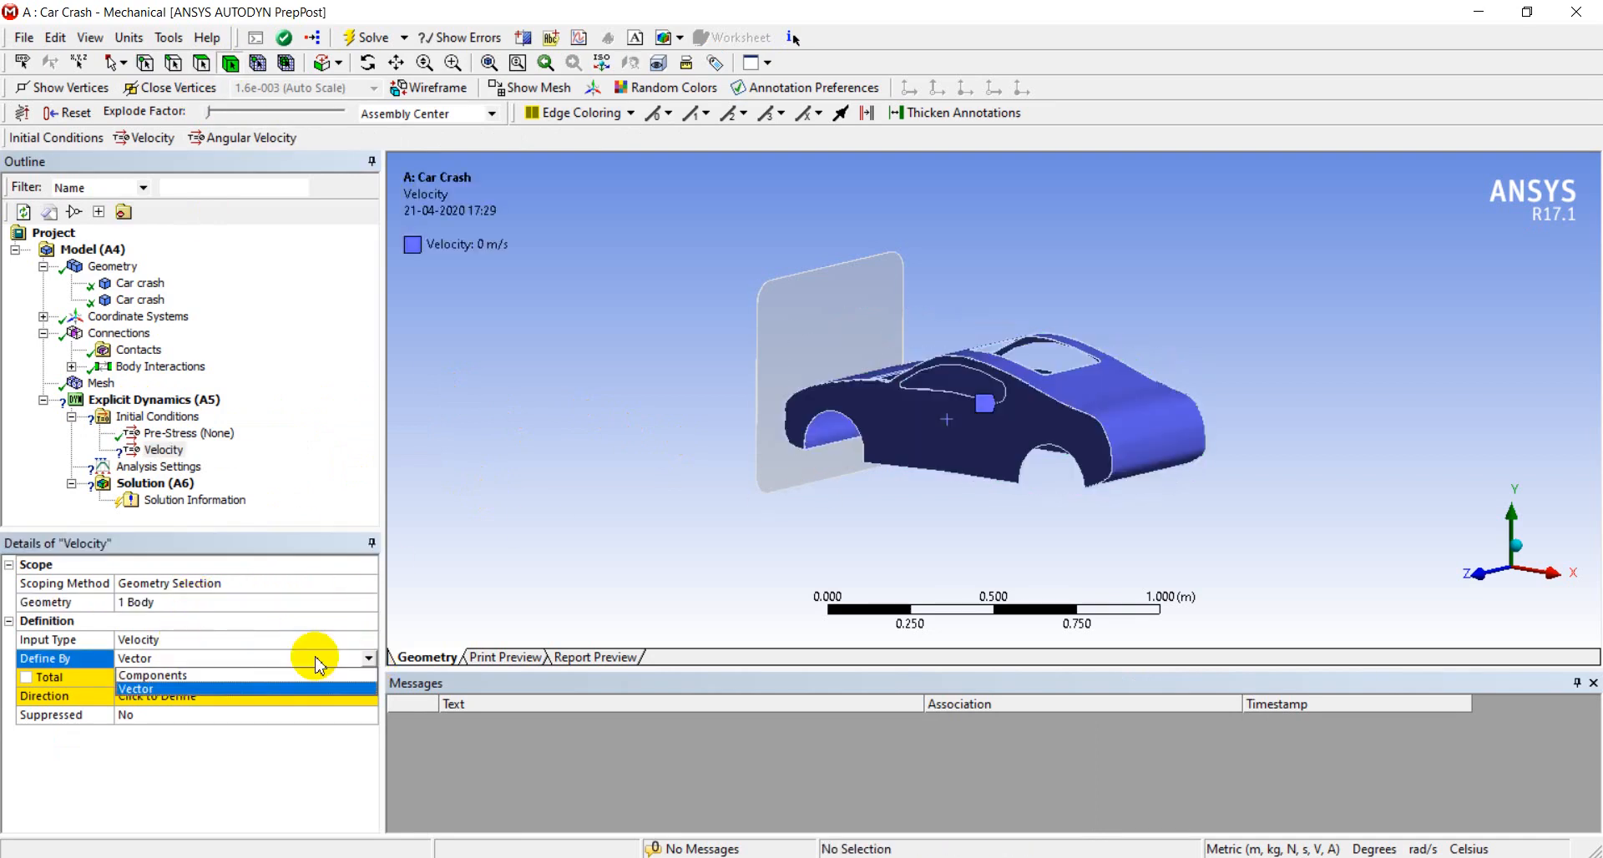
pyautogui.click(250, 674)
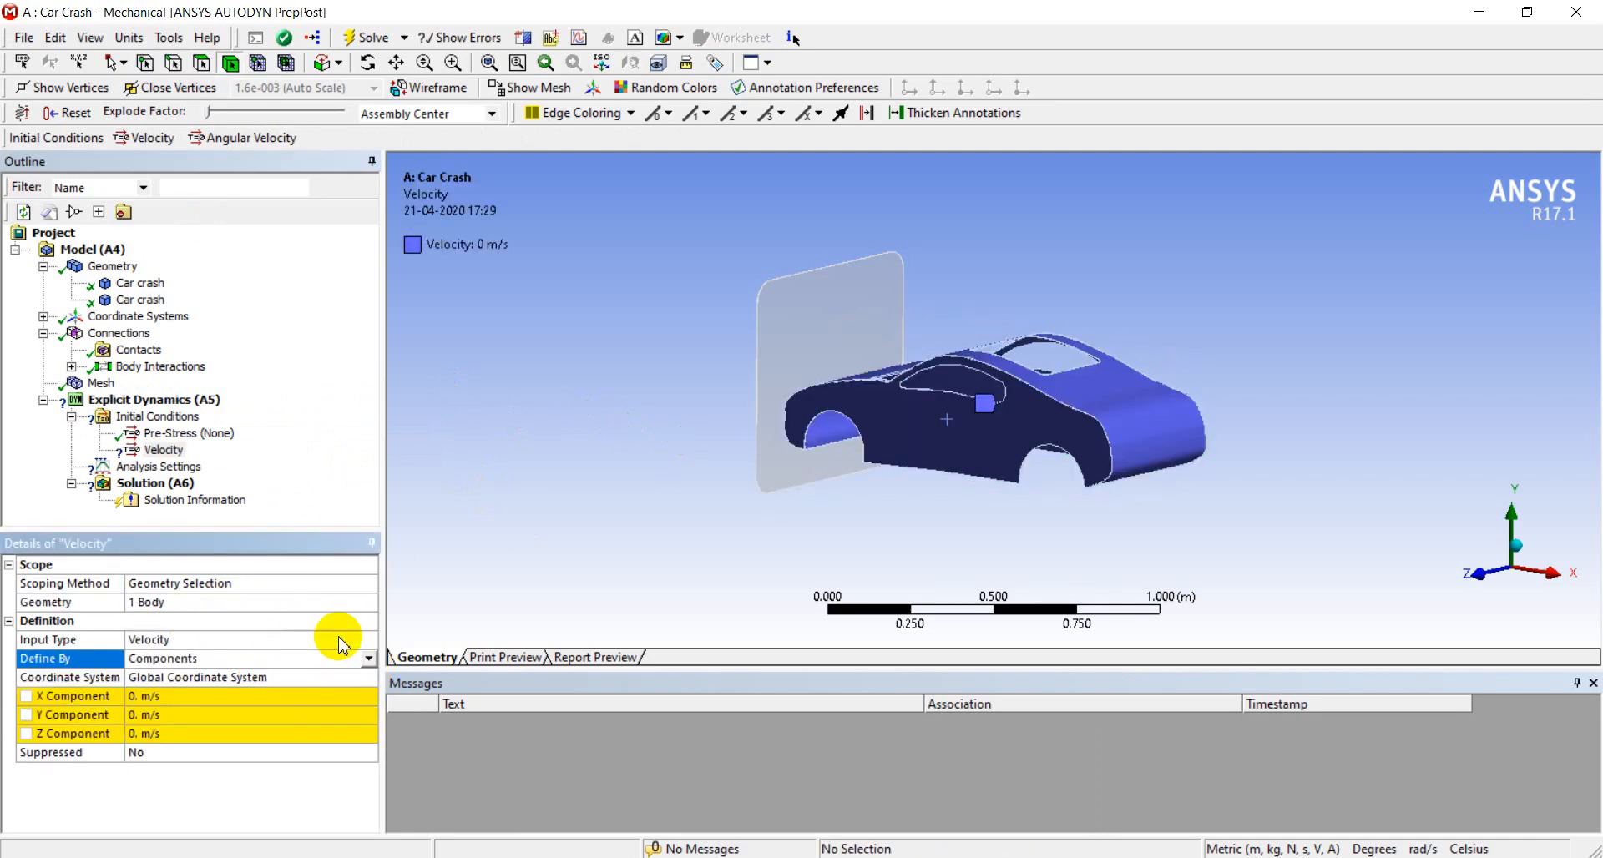
pyautogui.click(186, 698)
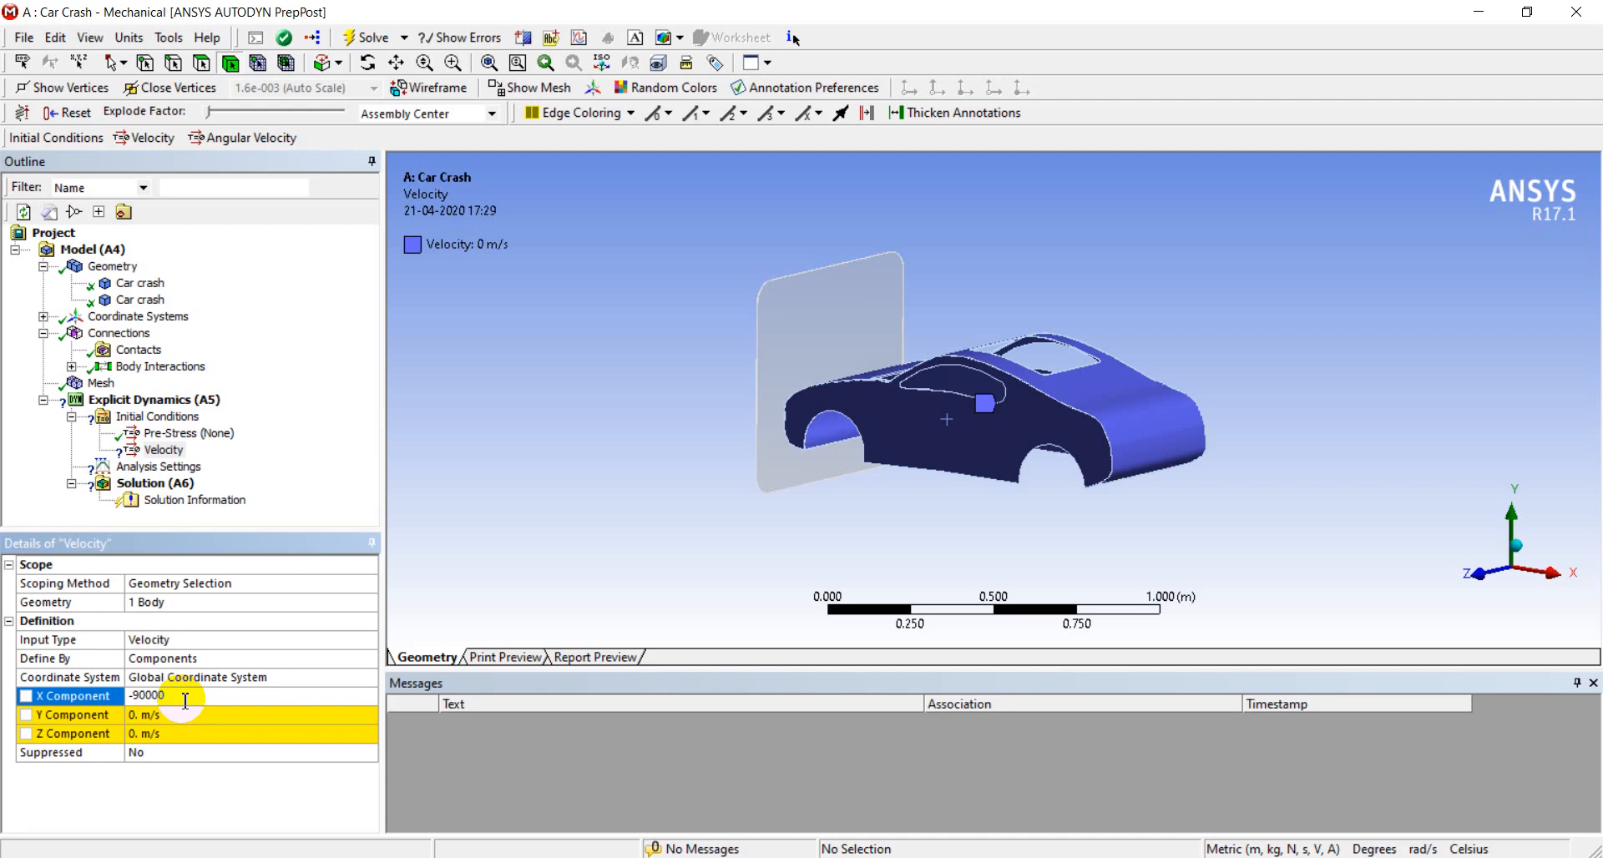
pyautogui.write('-90000')
pyautogui.press('Return')
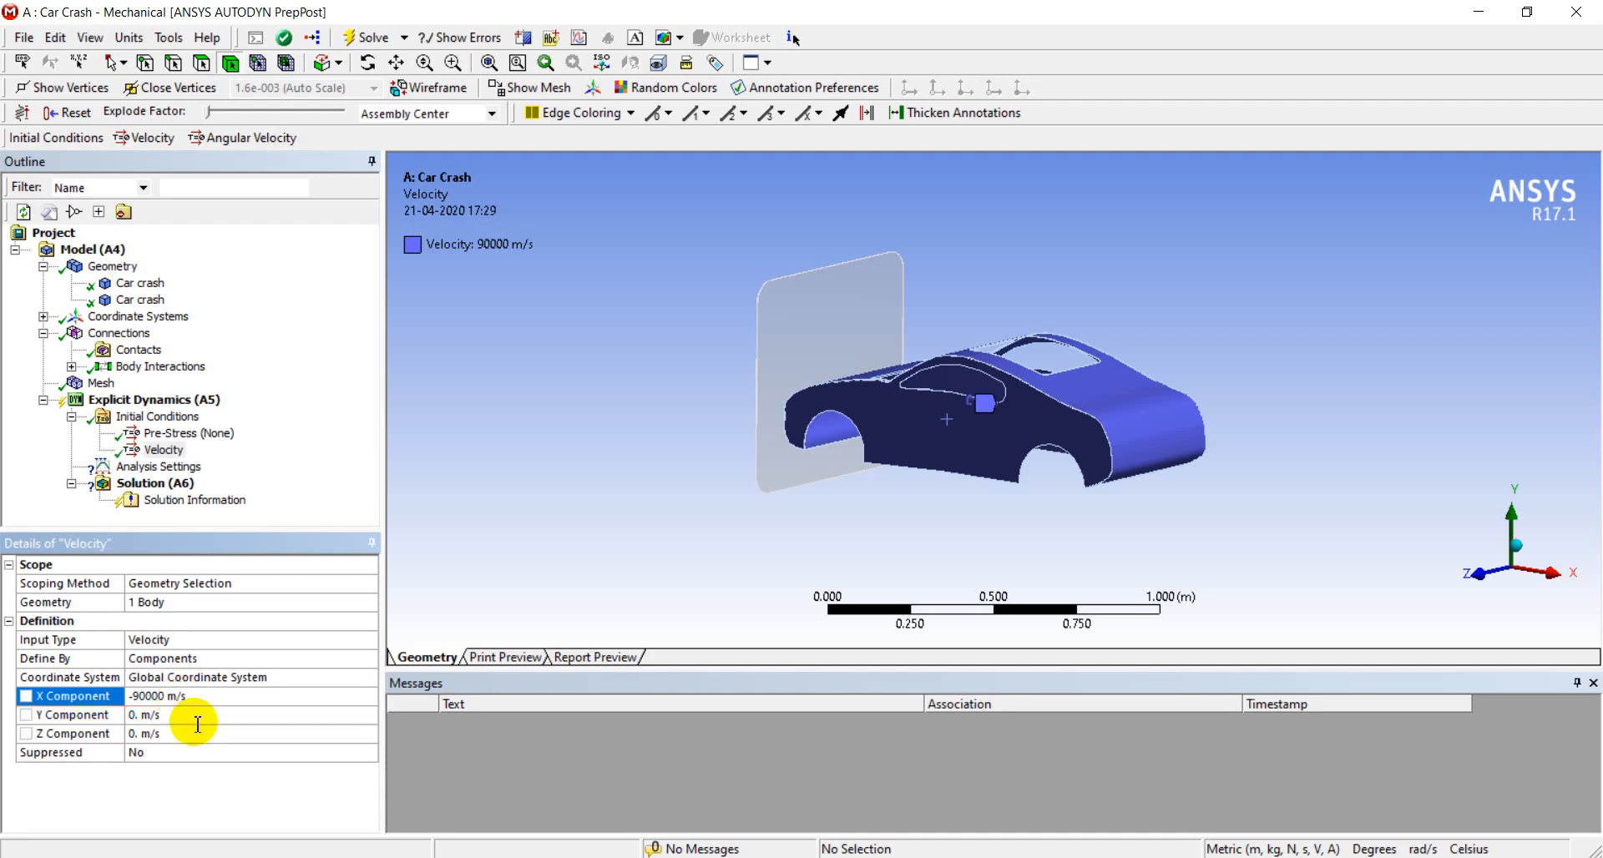
# Insert a fixed support in the explicit dynamics analysis and select a rounded corner face and the adjoining straight edge face of the wall
pyautogui.rightClick(201, 400)
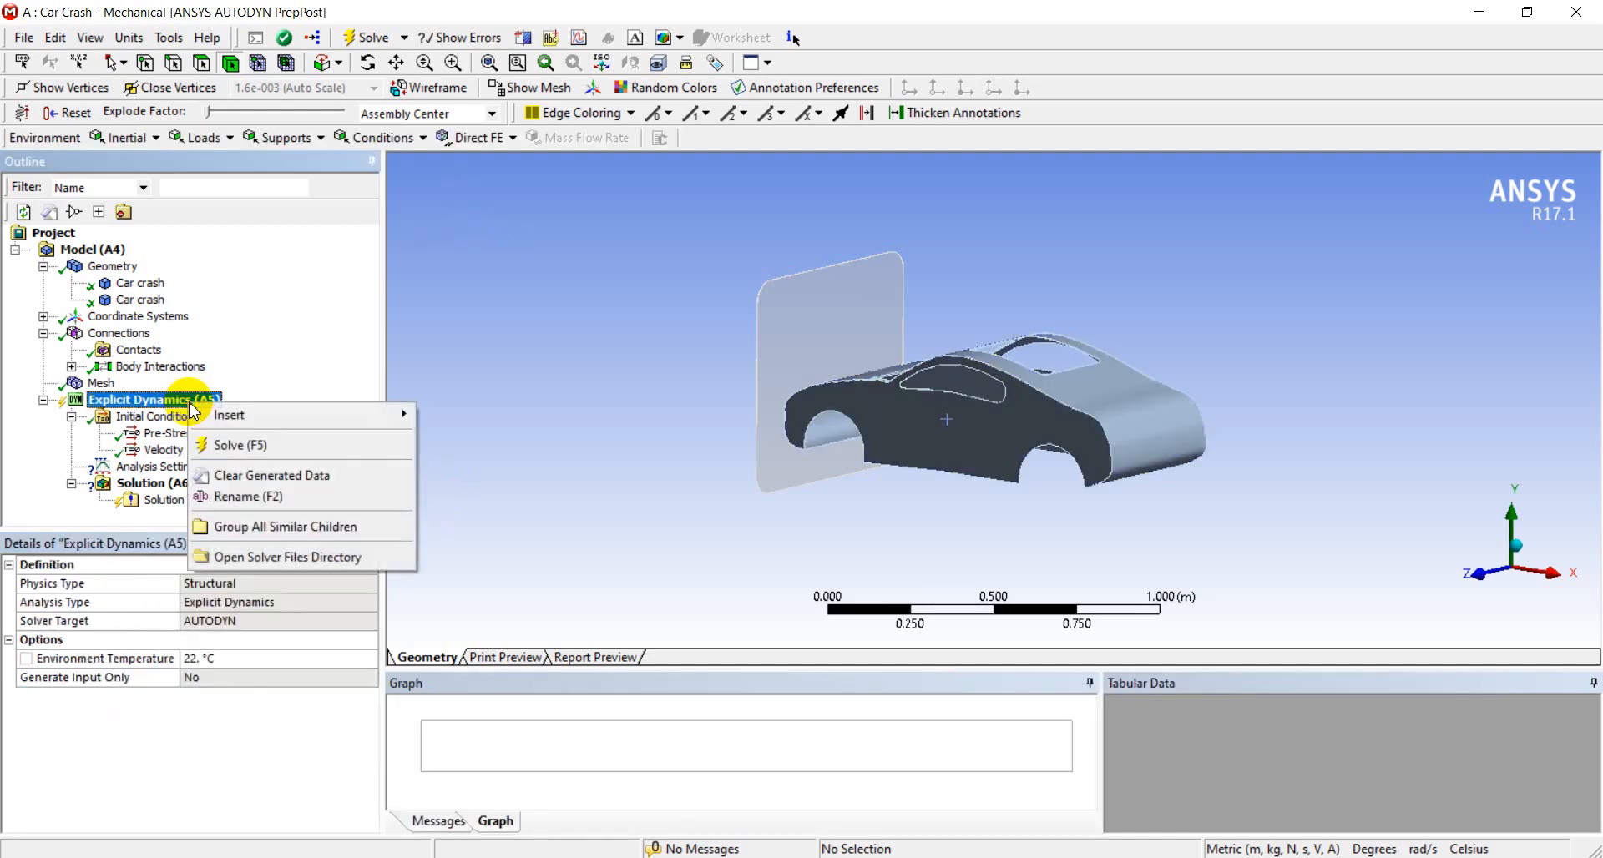
pyautogui.moveTo(261, 418)
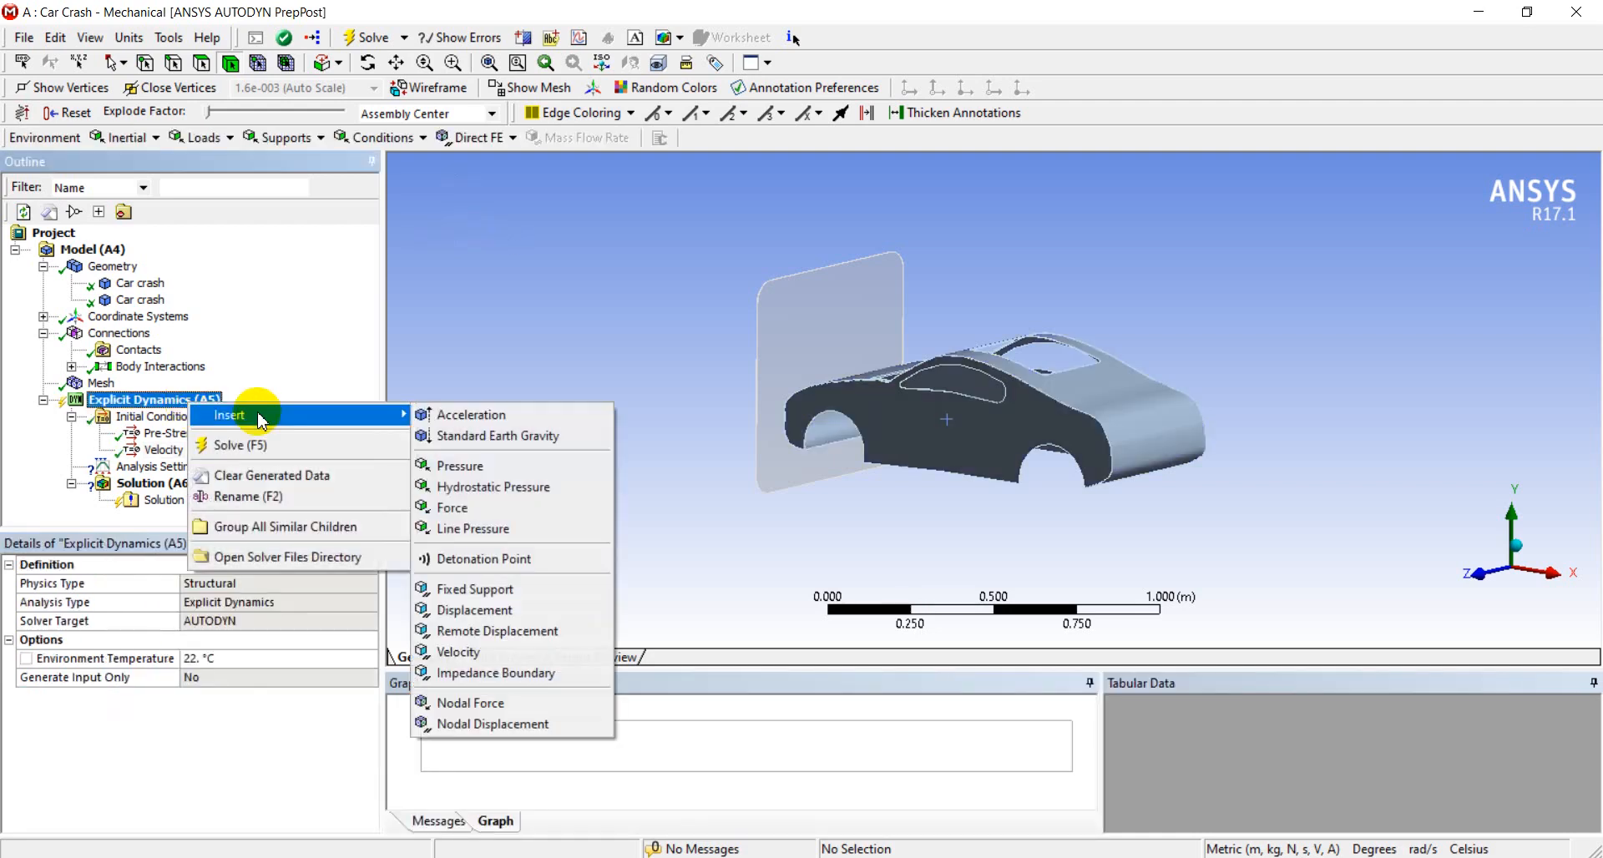
pyautogui.click(473, 590)
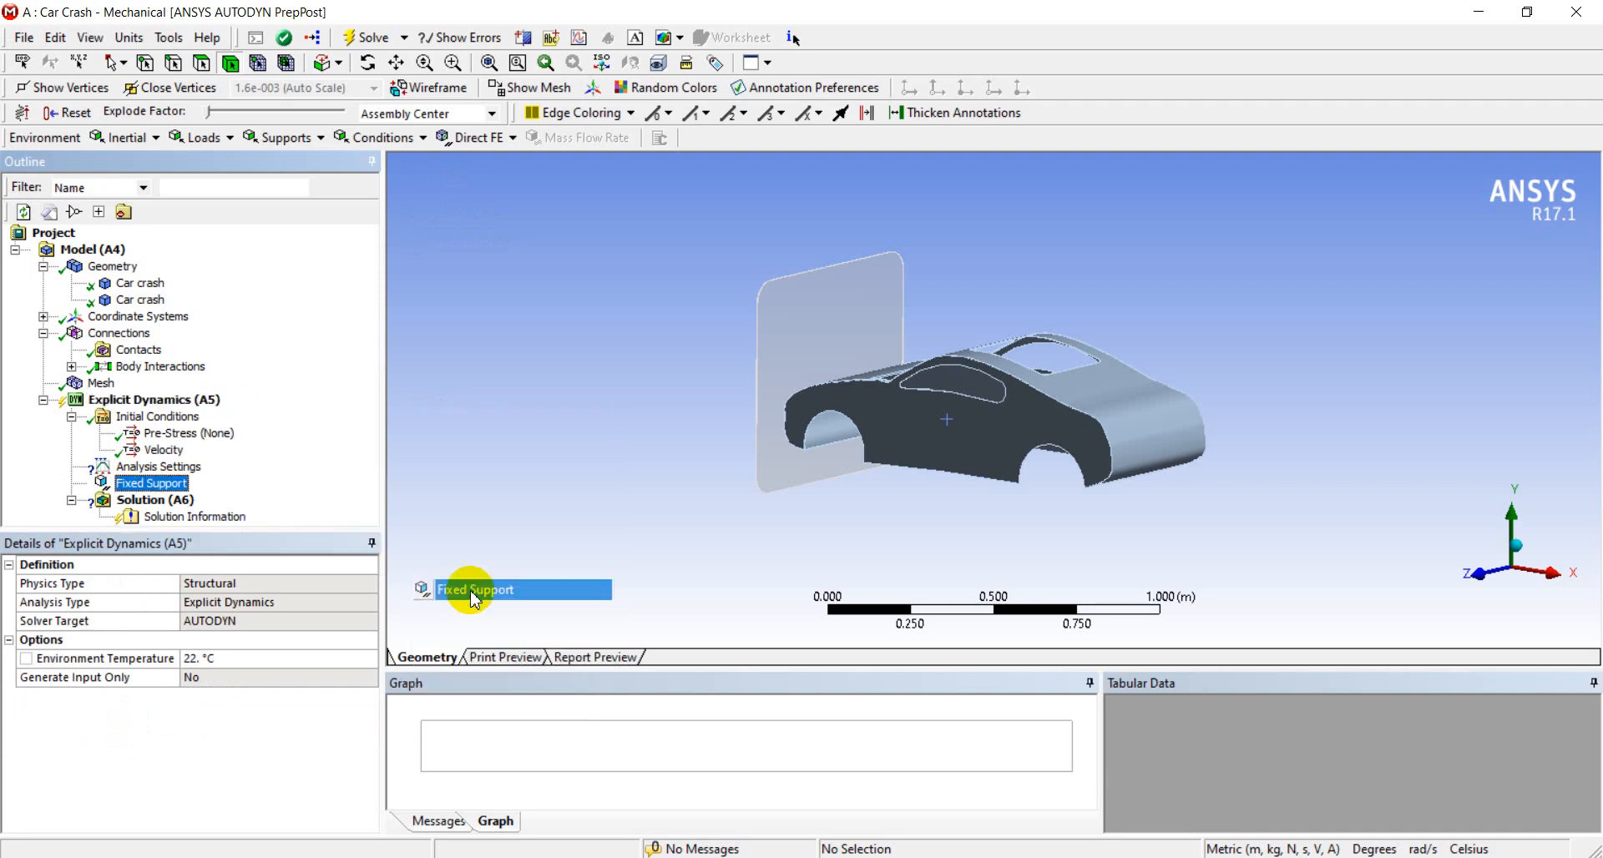
pyautogui.moveTo(734, 297); pyautogui.dragTo(733, 328, button='middle')
pyautogui.scroll(3, 759, 255)
pyautogui.scroll(5, 816, 501)
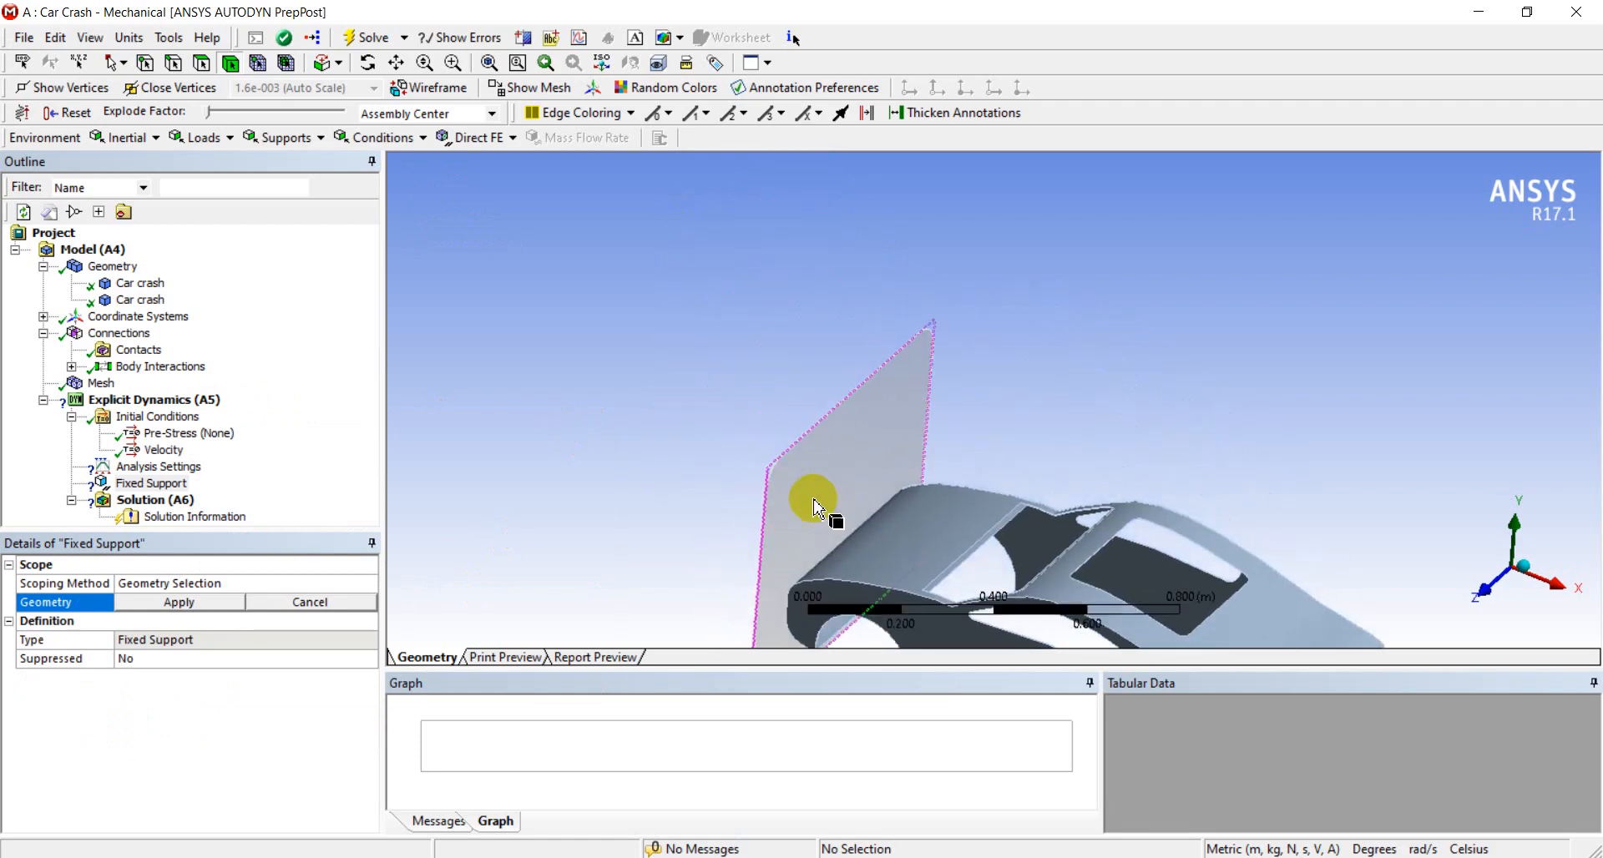
pyautogui.keyDown('ctrl'); pyautogui.moveTo(651, 461); pyautogui.dragTo(1189, 163, button='middle'); pyautogui.keyUp('ctrl')
pyautogui.scroll(5, 959, 302)
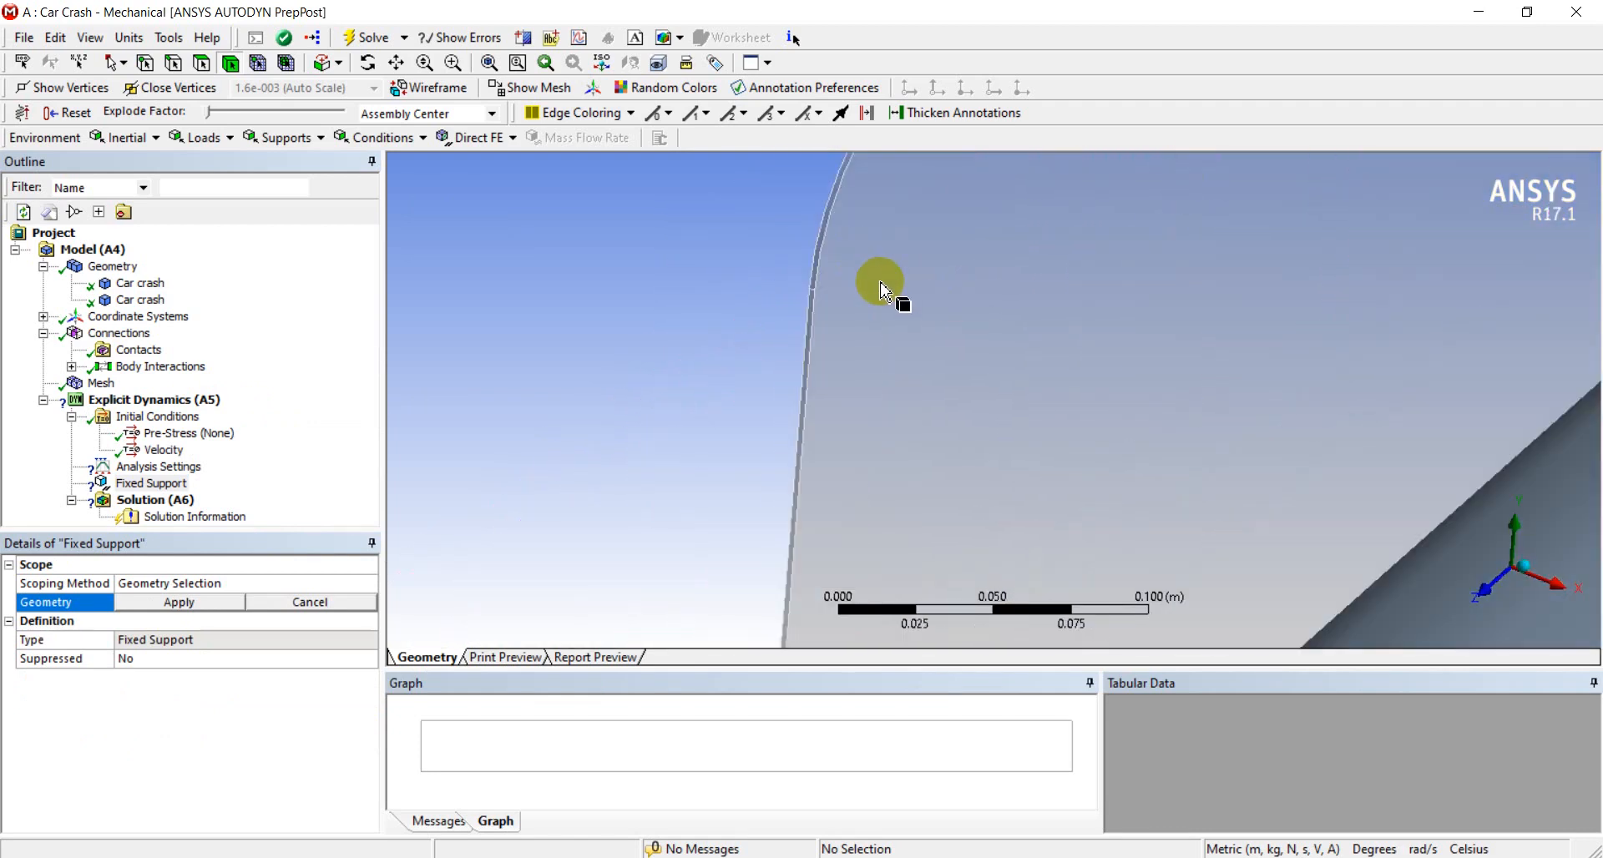
pyautogui.keyDown('ctrl'); pyautogui.moveTo(882, 284); pyautogui.dragTo(818, 489, button='middle'); pyautogui.keyUp('ctrl')
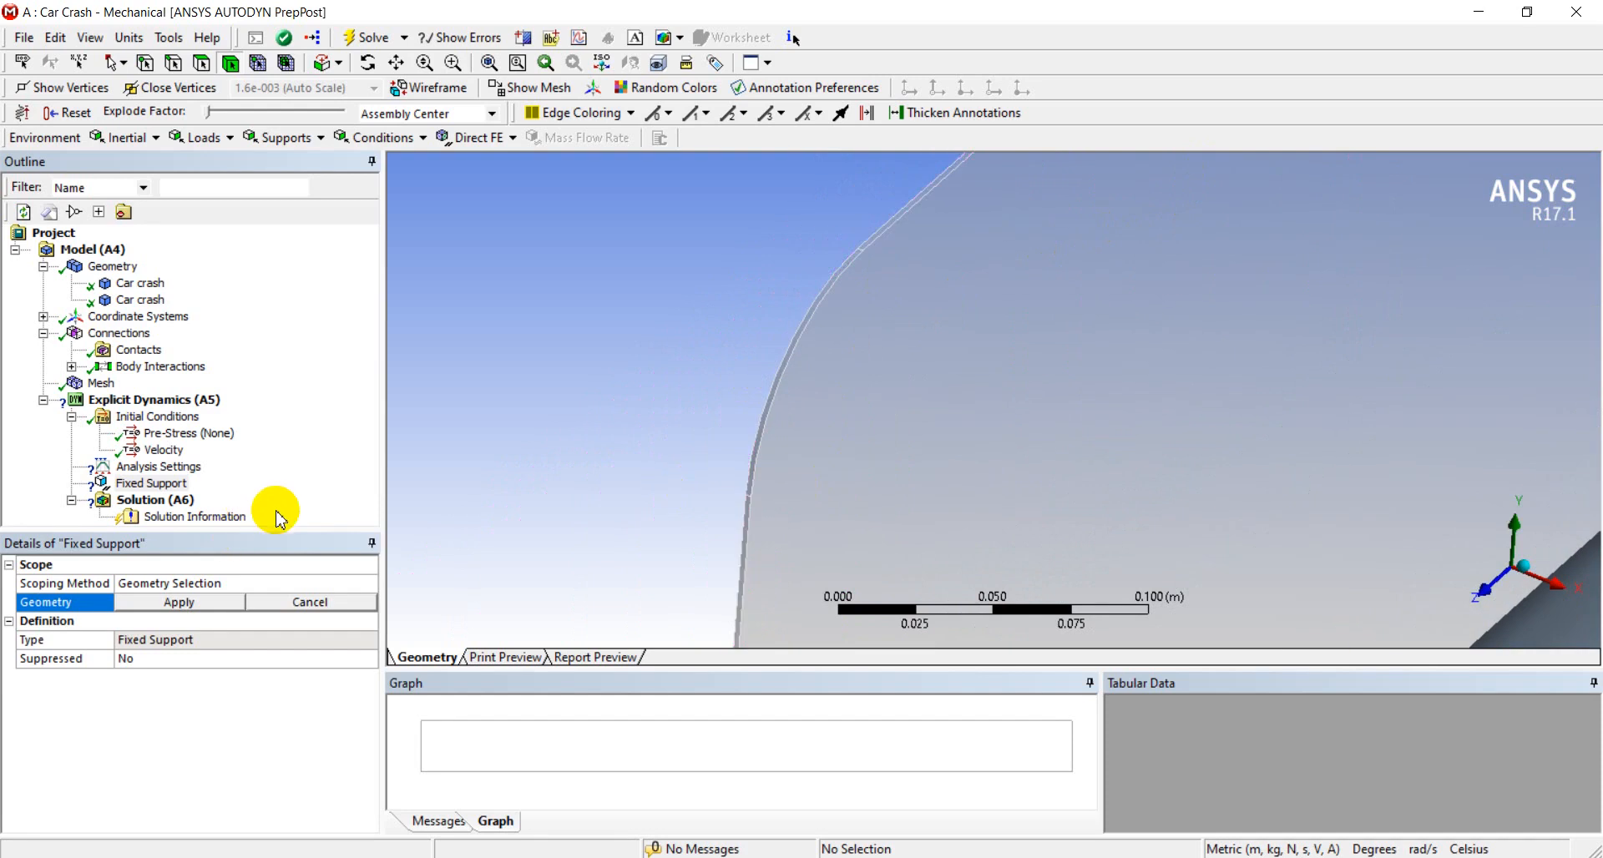
pyautogui.click(207, 63)
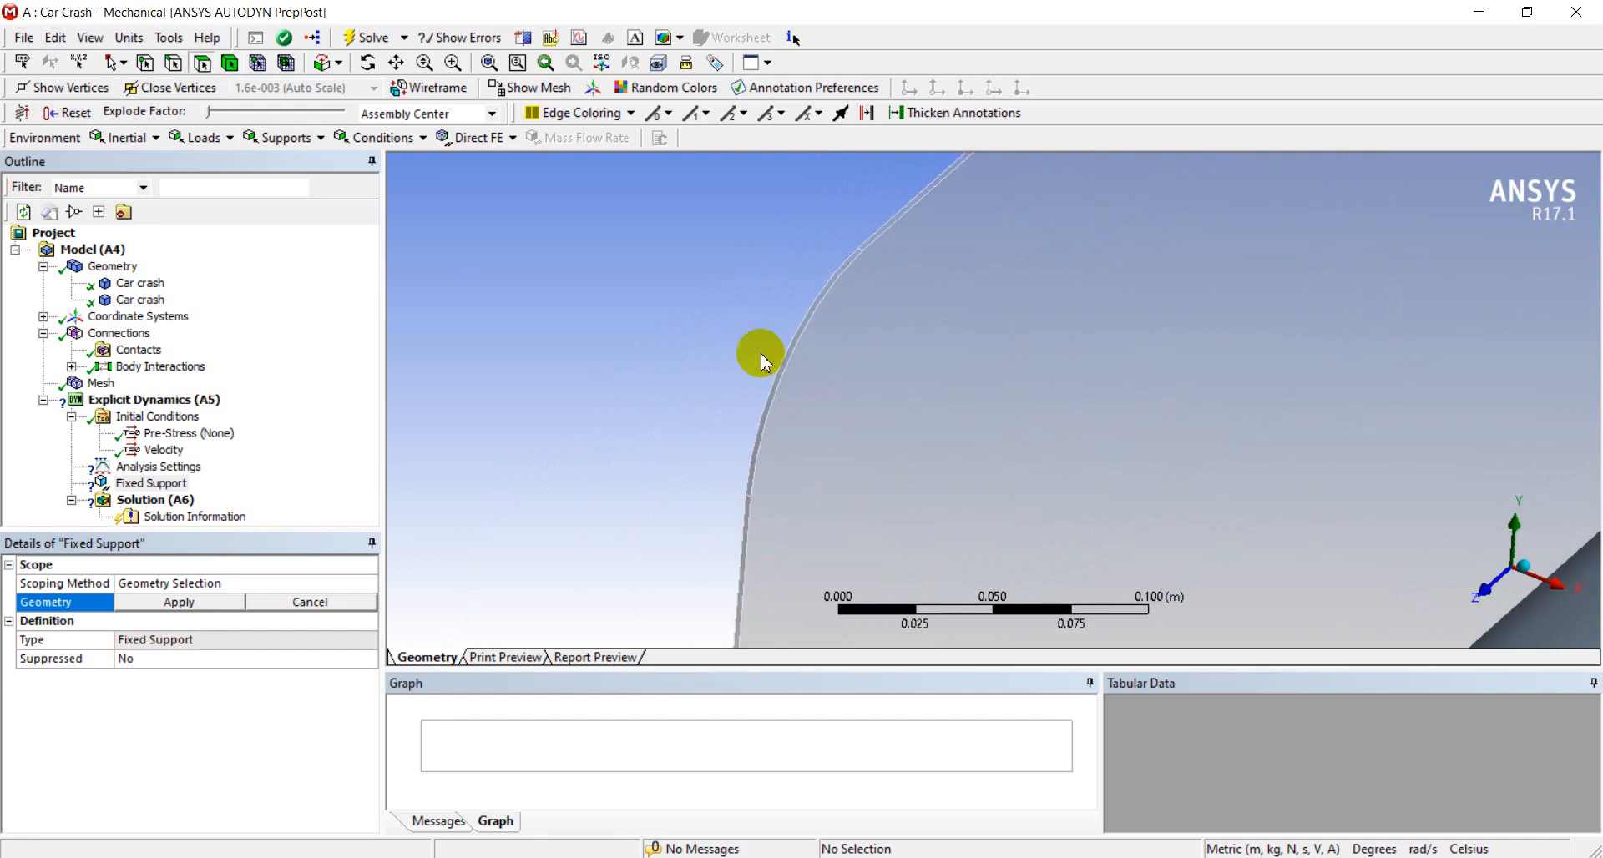
pyautogui.click(807, 359)
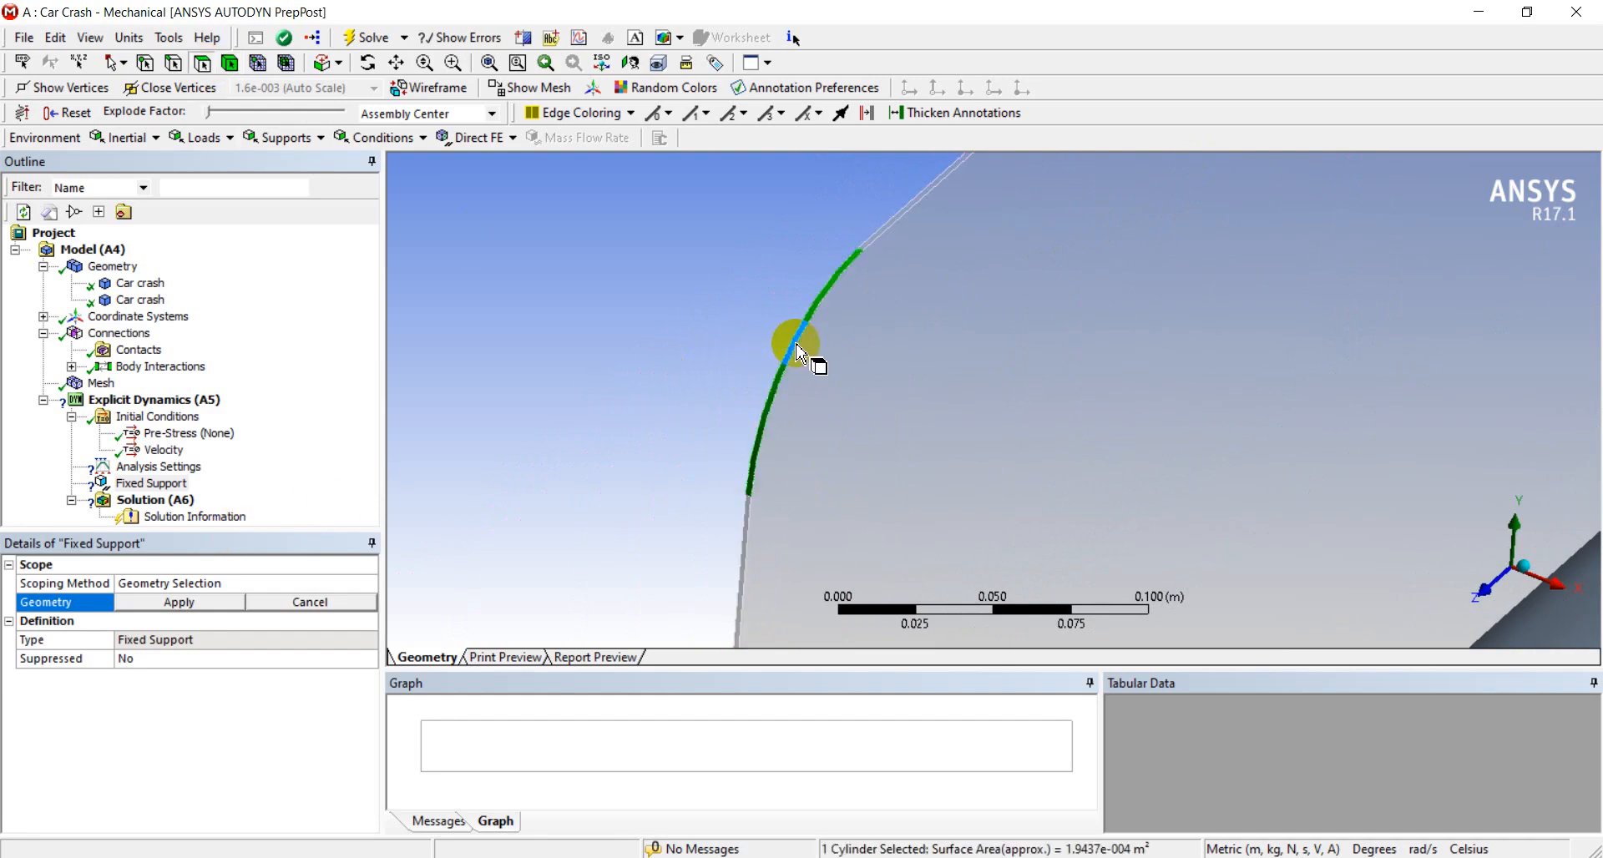
pyautogui.keyDown('ctrl'); pyautogui.click(749, 519); pyautogui.keyUp('ctrl')
# Add the remaining thin perimeter faces of the wall to the selection and apply all eight faces to the fixed support
pyautogui.moveTo(827, 440); pyautogui.dragTo(970, 412, button='middle')
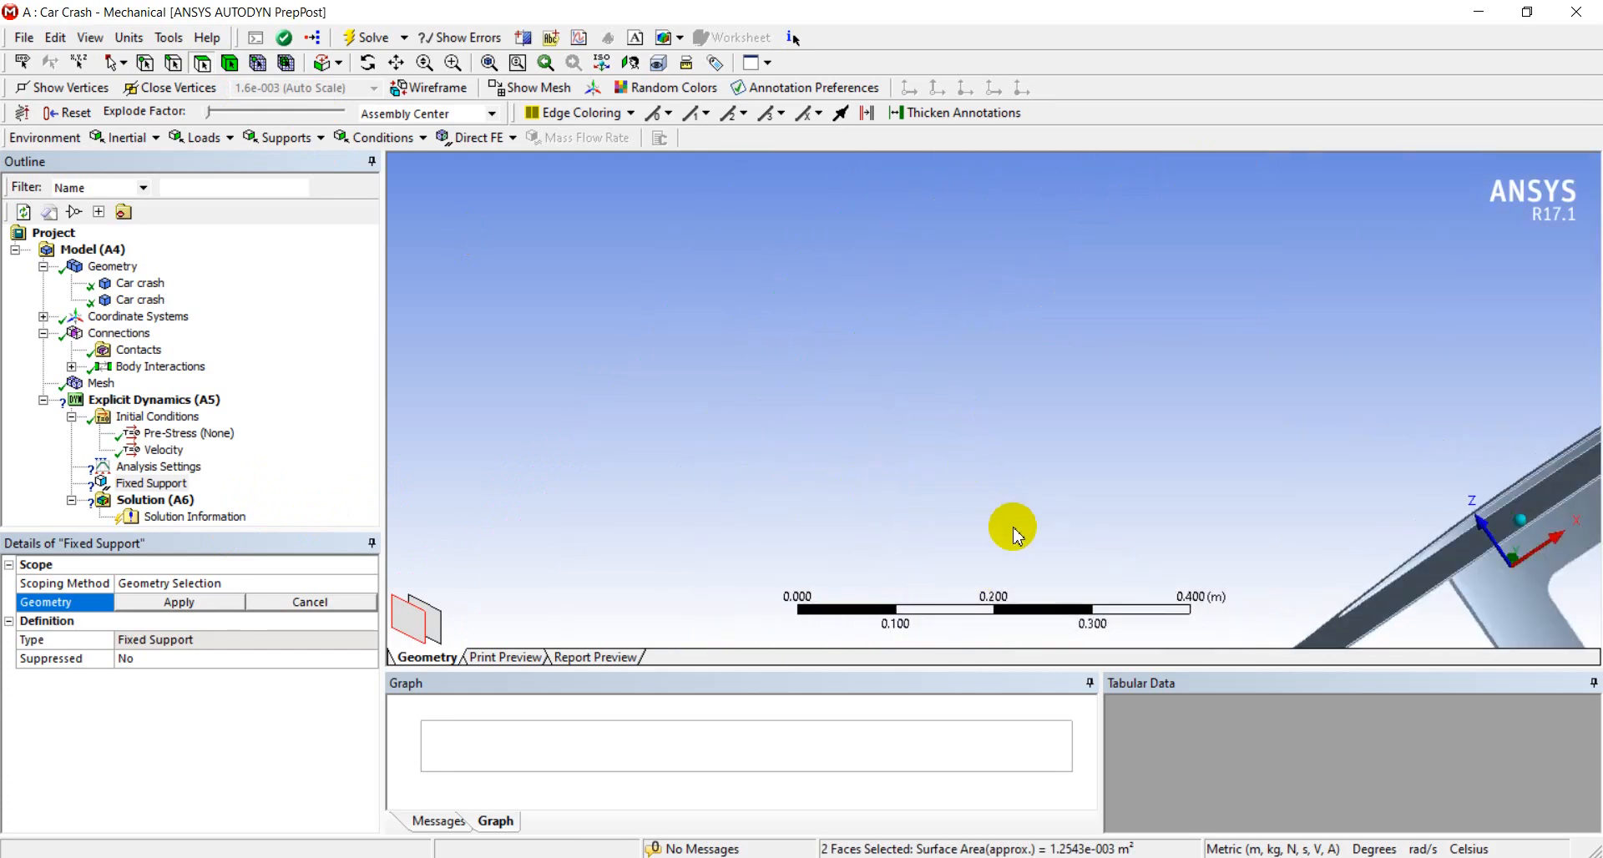
pyautogui.moveTo(1012, 526); pyautogui.dragTo(849, 468, button='middle')
pyautogui.scroll(8, 719, 452)
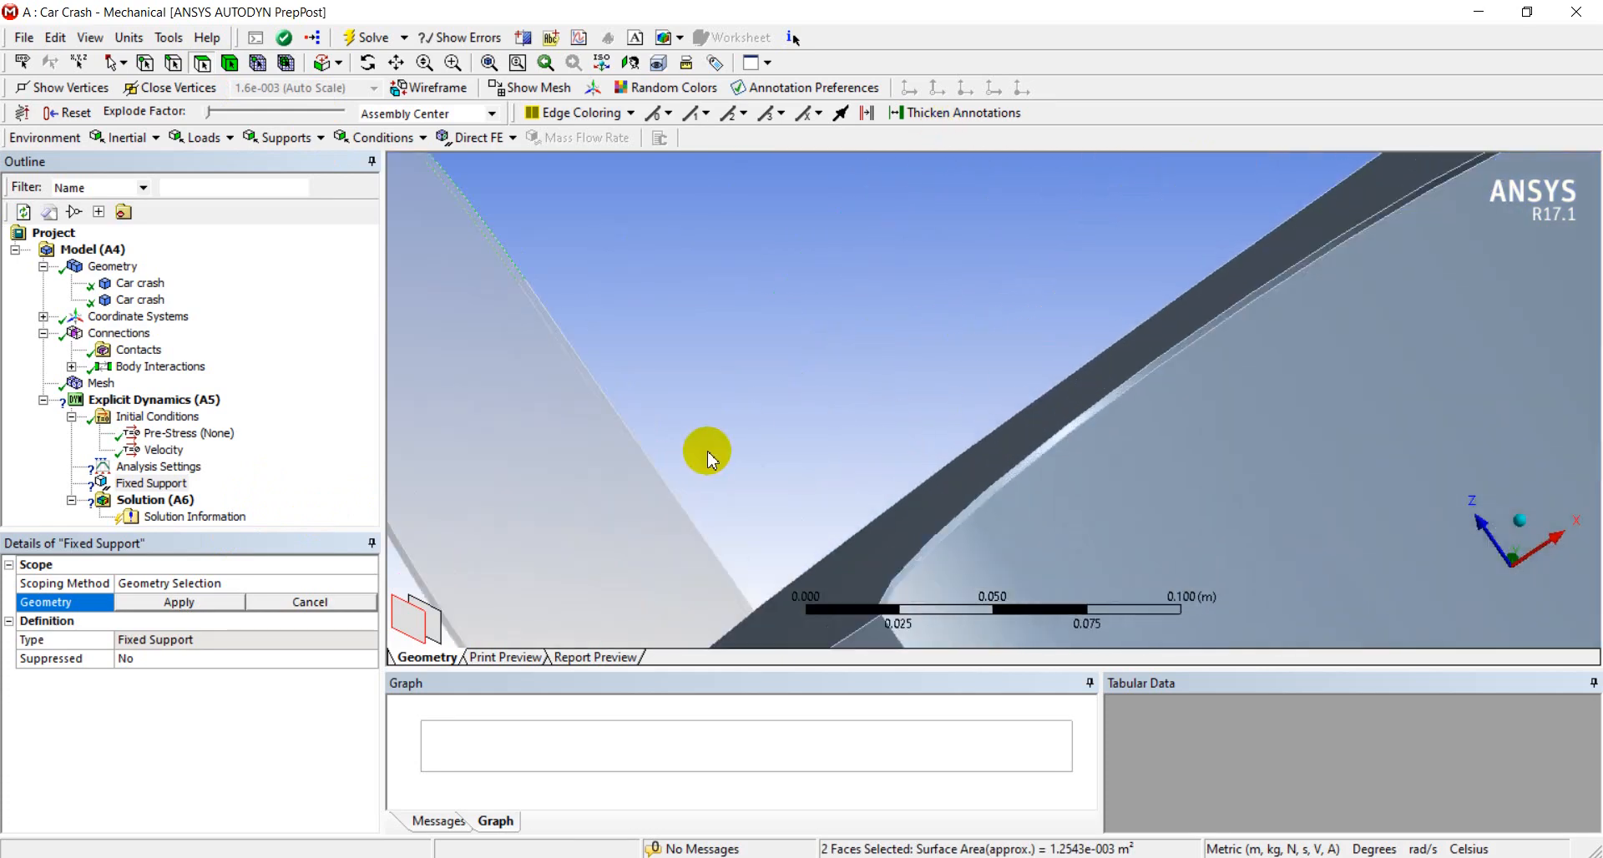
pyautogui.keyDown('ctrl'); pyautogui.moveTo(713, 453); pyautogui.dragTo(1100, 288, button='middle'); pyautogui.keyUp('ctrl')
pyautogui.scroll(1, 733, 298)
pyautogui.scroll(2, 732, 298)
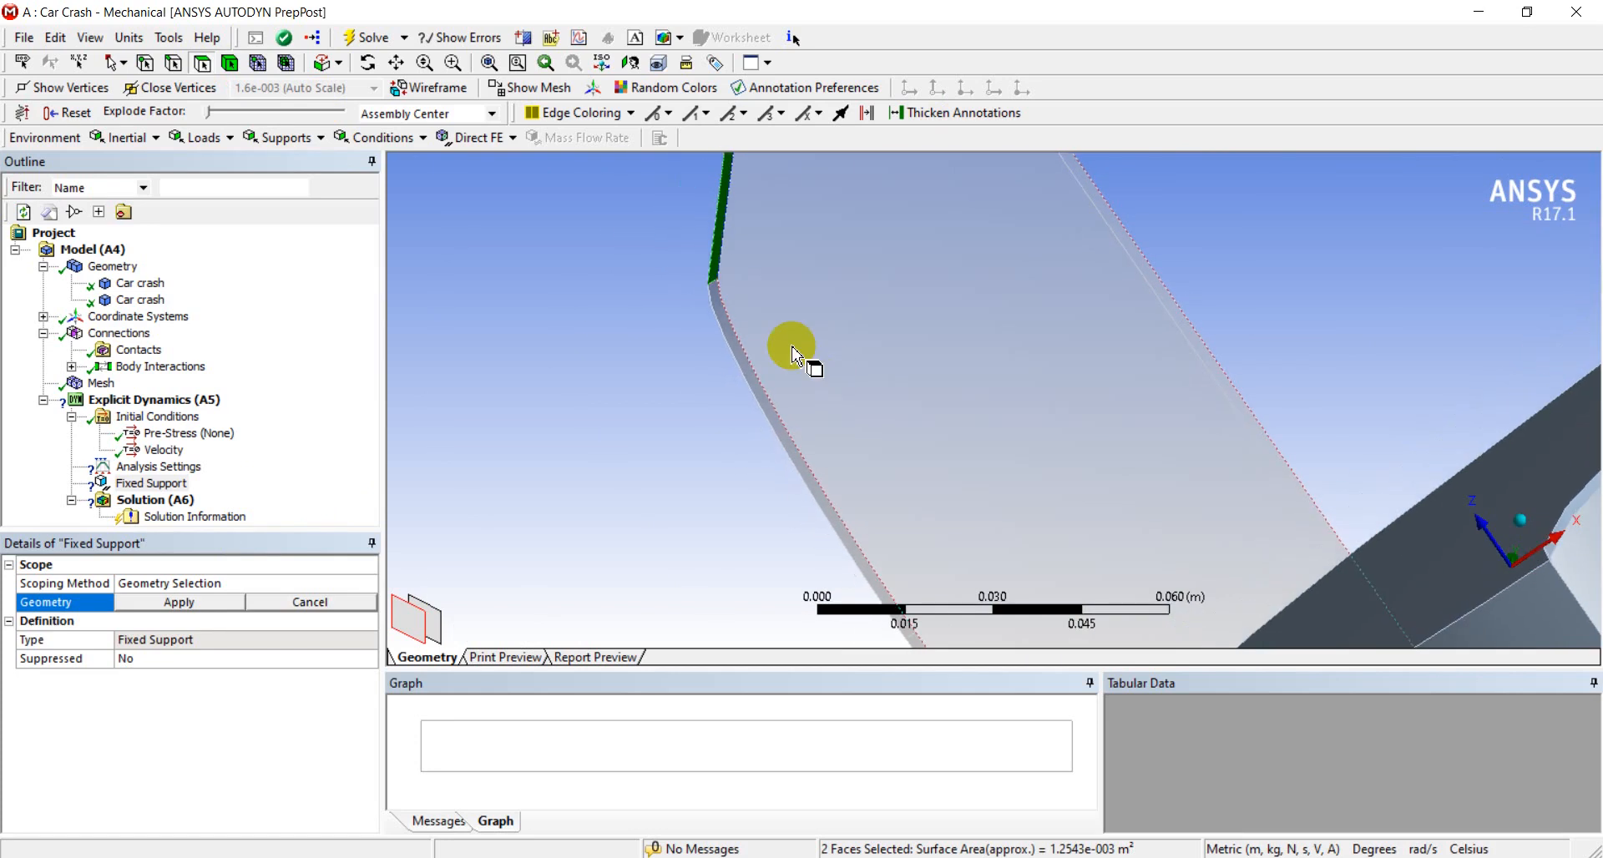
pyautogui.keyDown('ctrl'); pyautogui.click(720, 307); pyautogui.keyUp('ctrl')
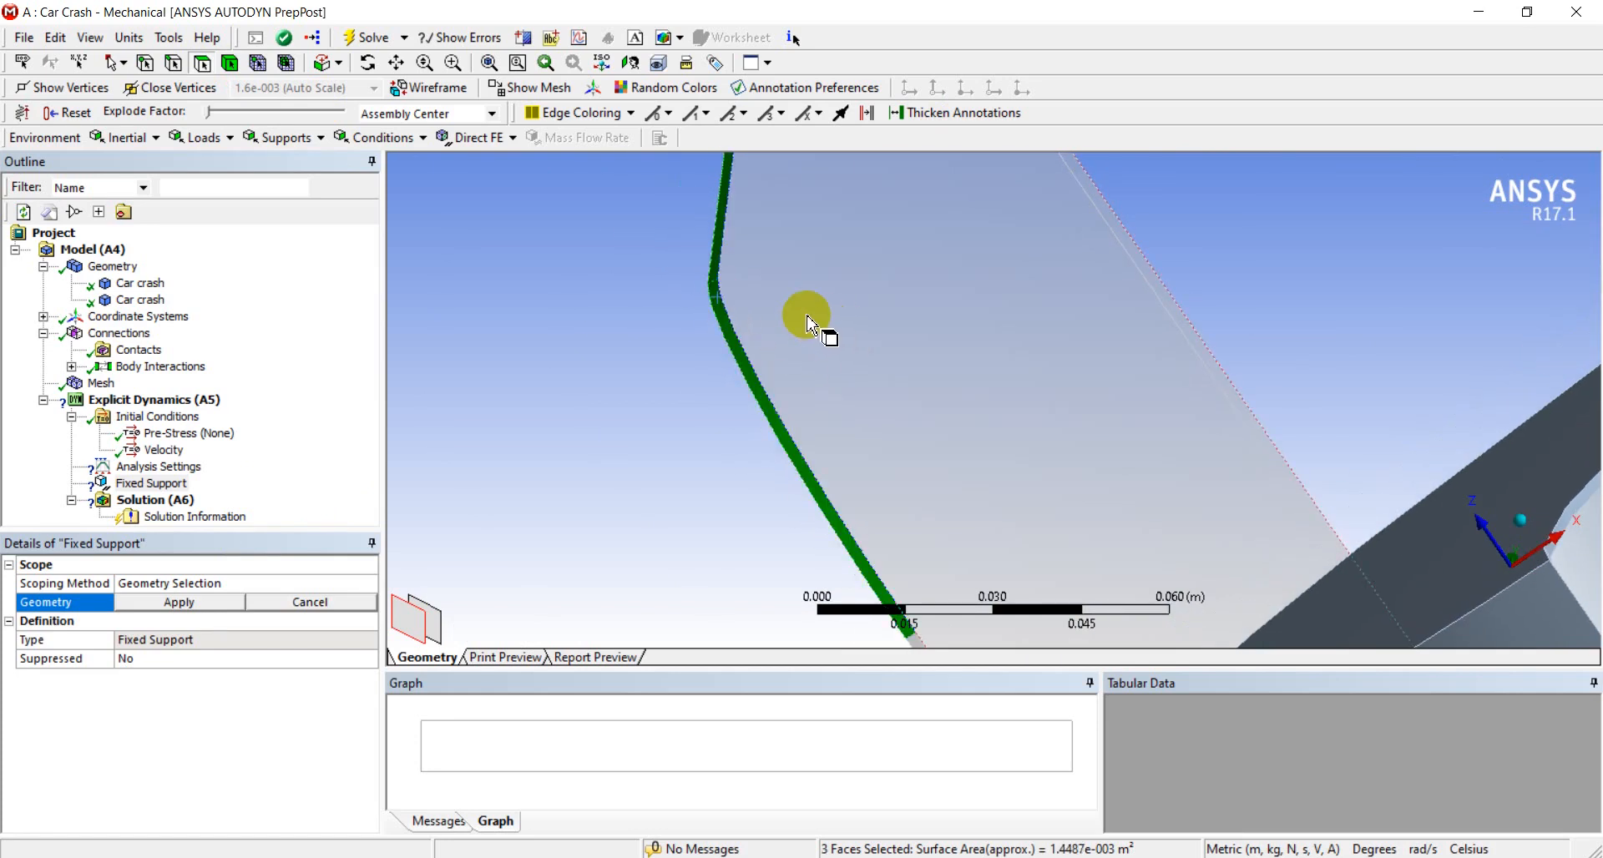
pyautogui.scroll(-4, 811, 315)
pyautogui.scroll(3, 998, 616)
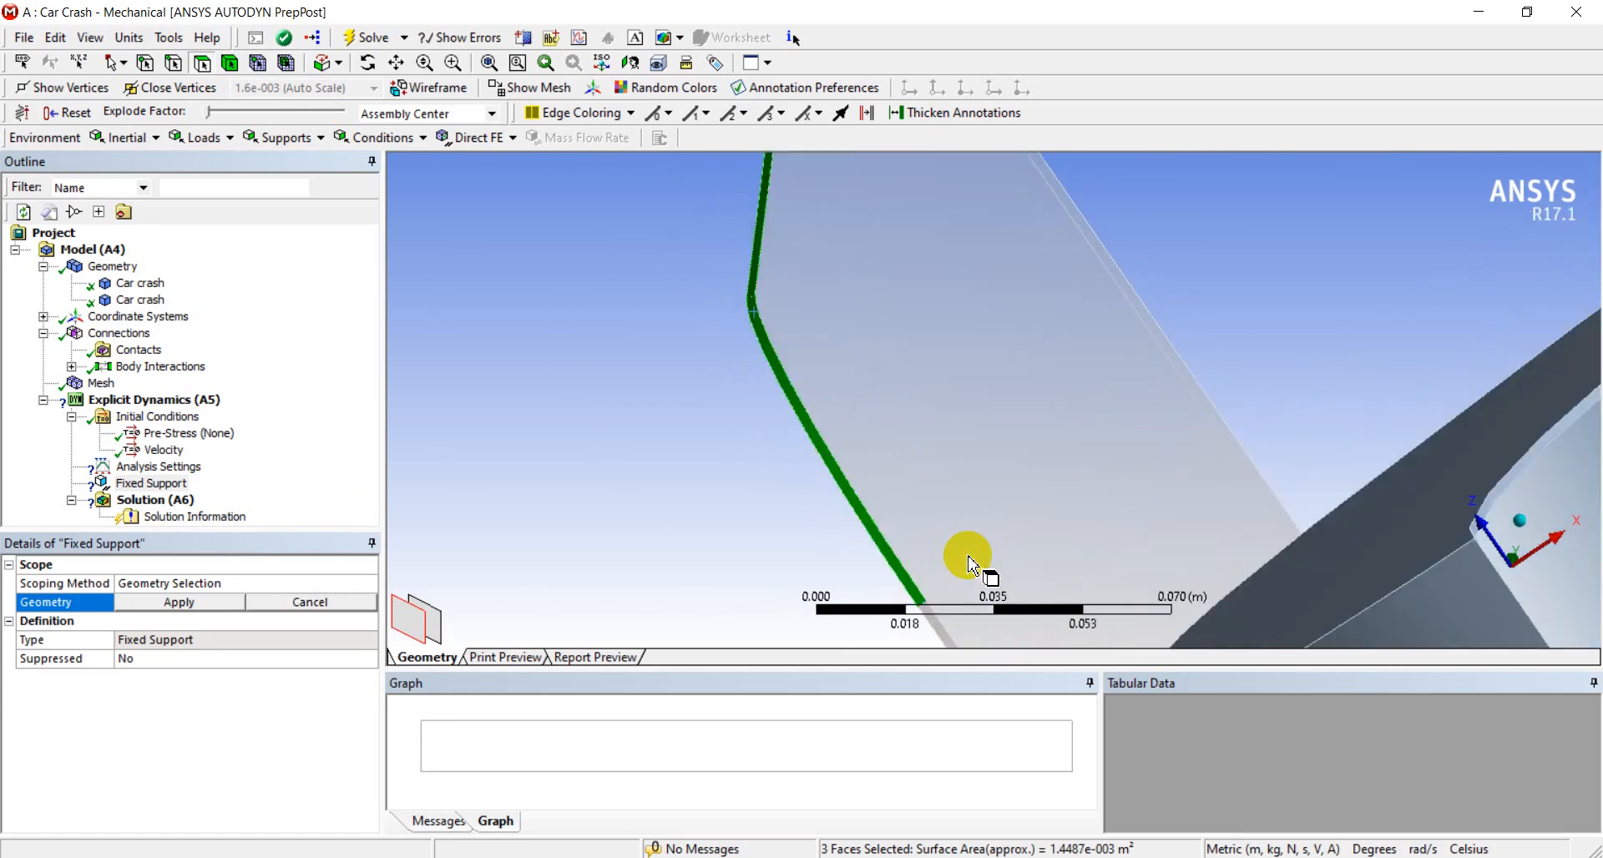
pyautogui.keyDown('ctrl'); pyautogui.moveTo(888, 514); pyautogui.dragTo(784, 342, button='middle'); pyautogui.keyUp('ctrl')
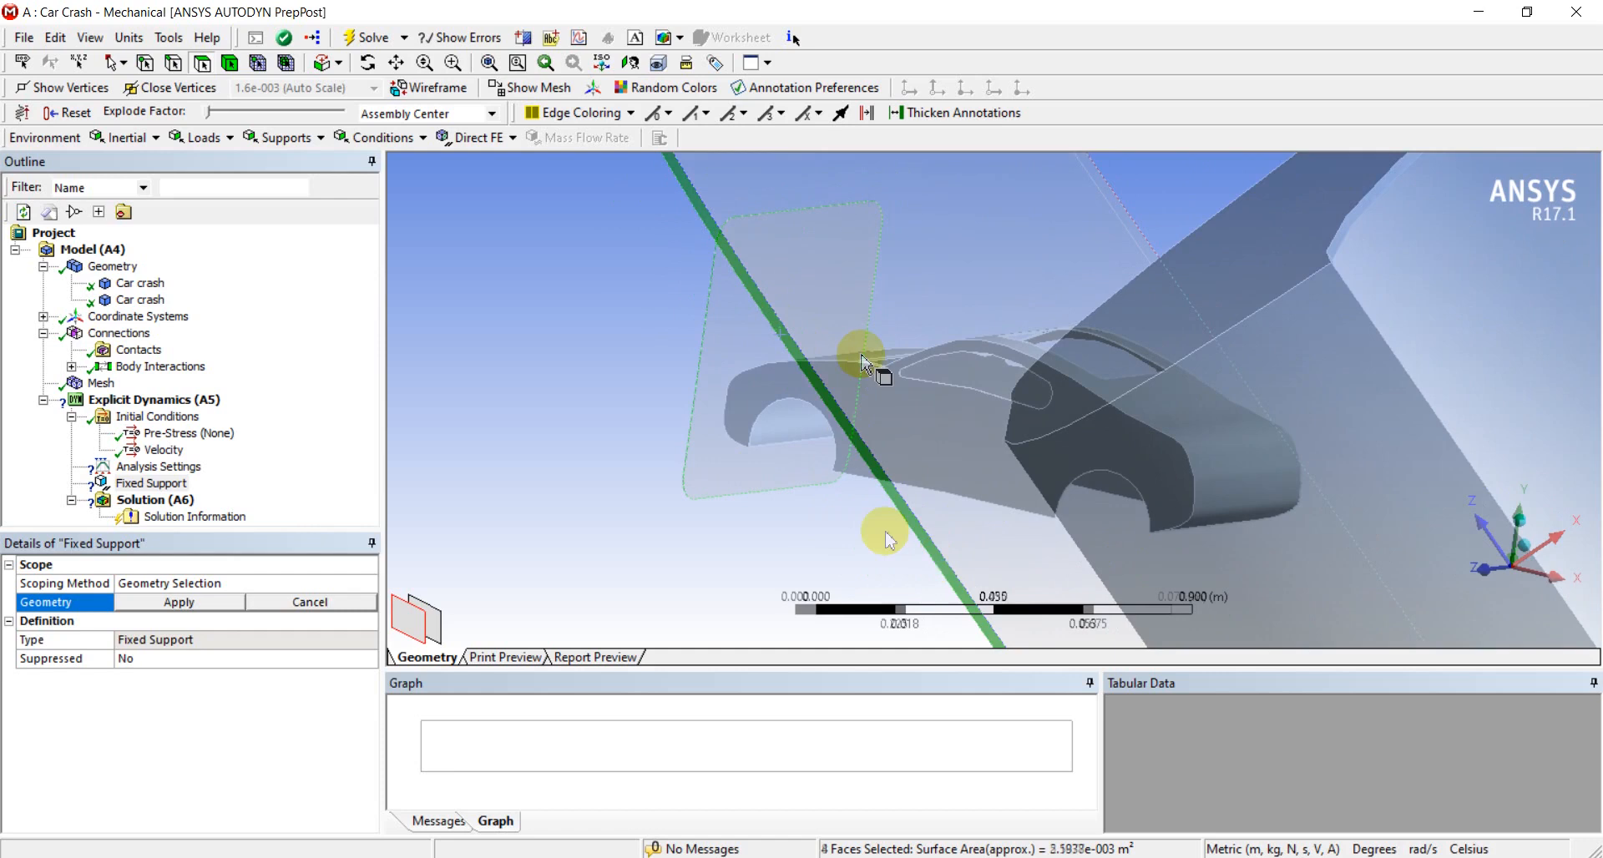
pyautogui.moveTo(887, 532); pyautogui.dragTo(656, 409, button='middle')
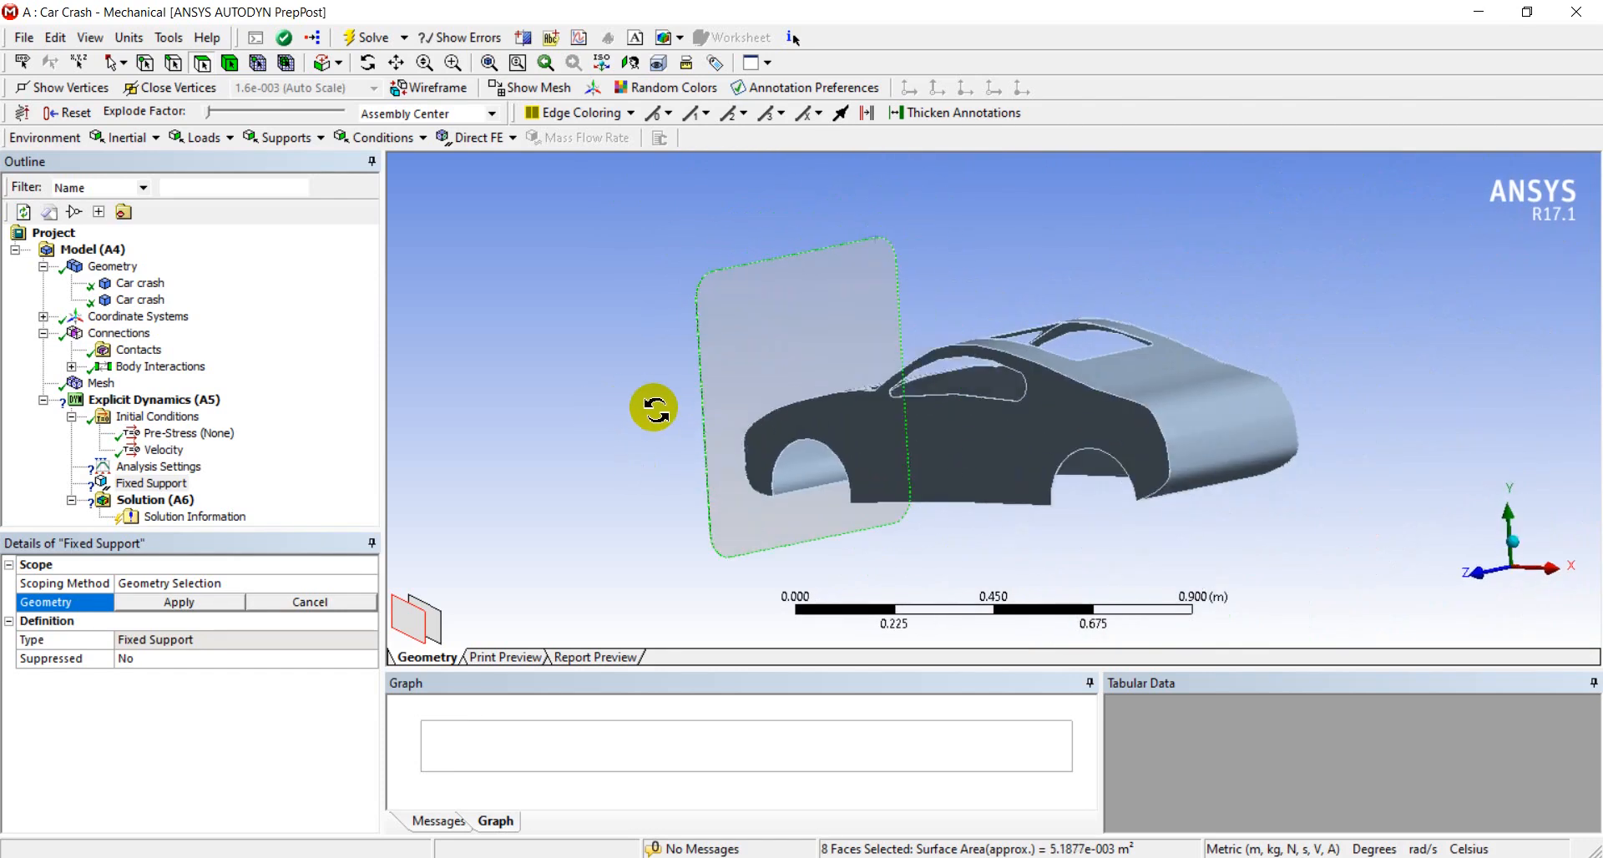
pyautogui.click(179, 602)
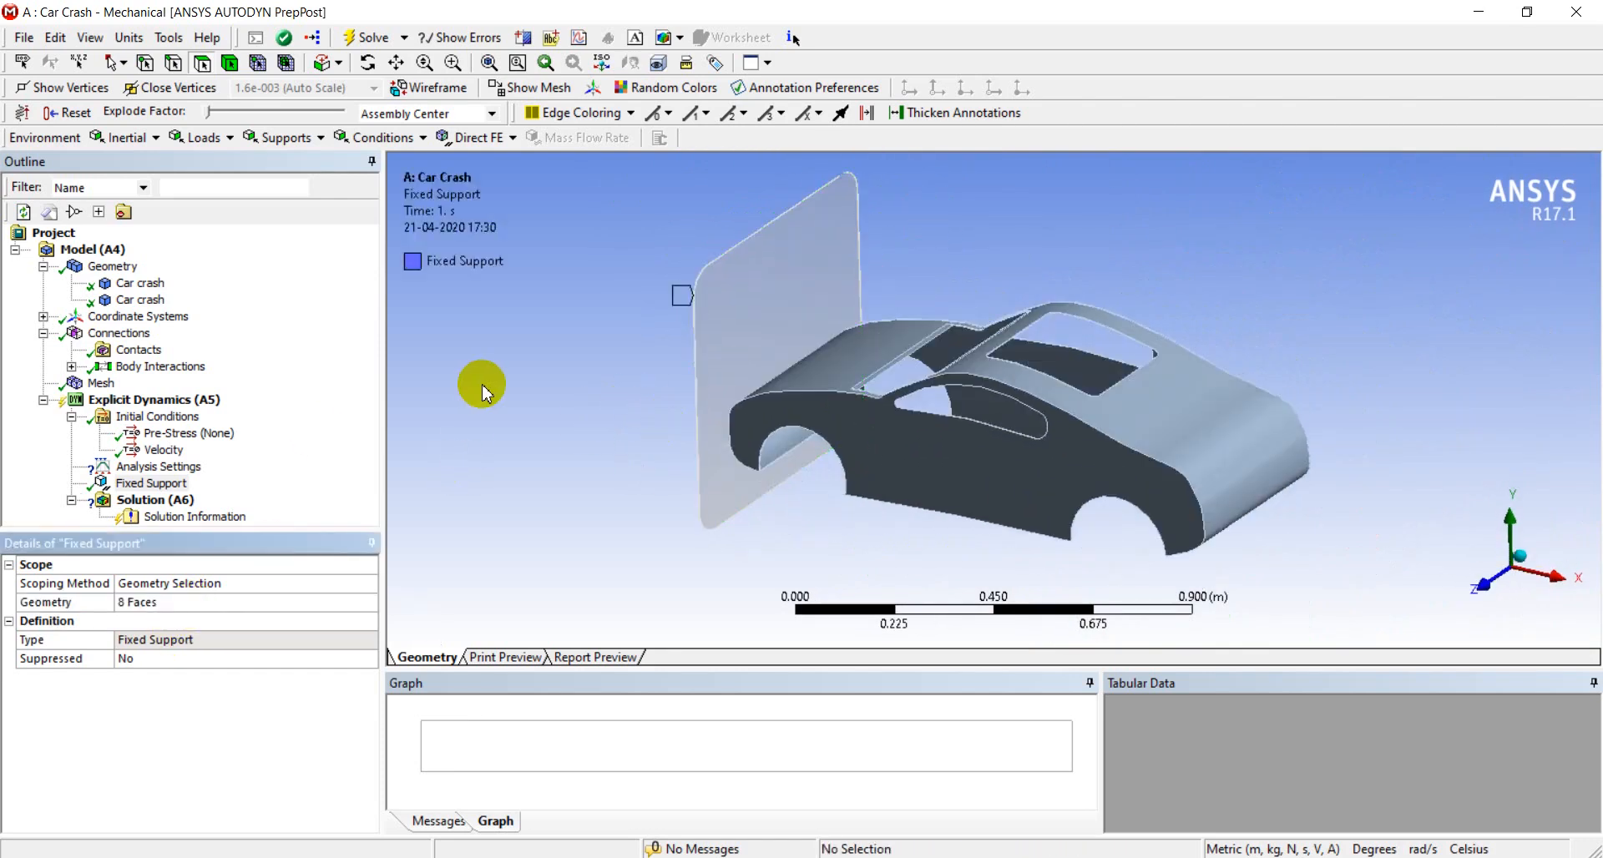
# Insert a displacement condition in the explicit dynamics analysis
pyautogui.click(177, 400)
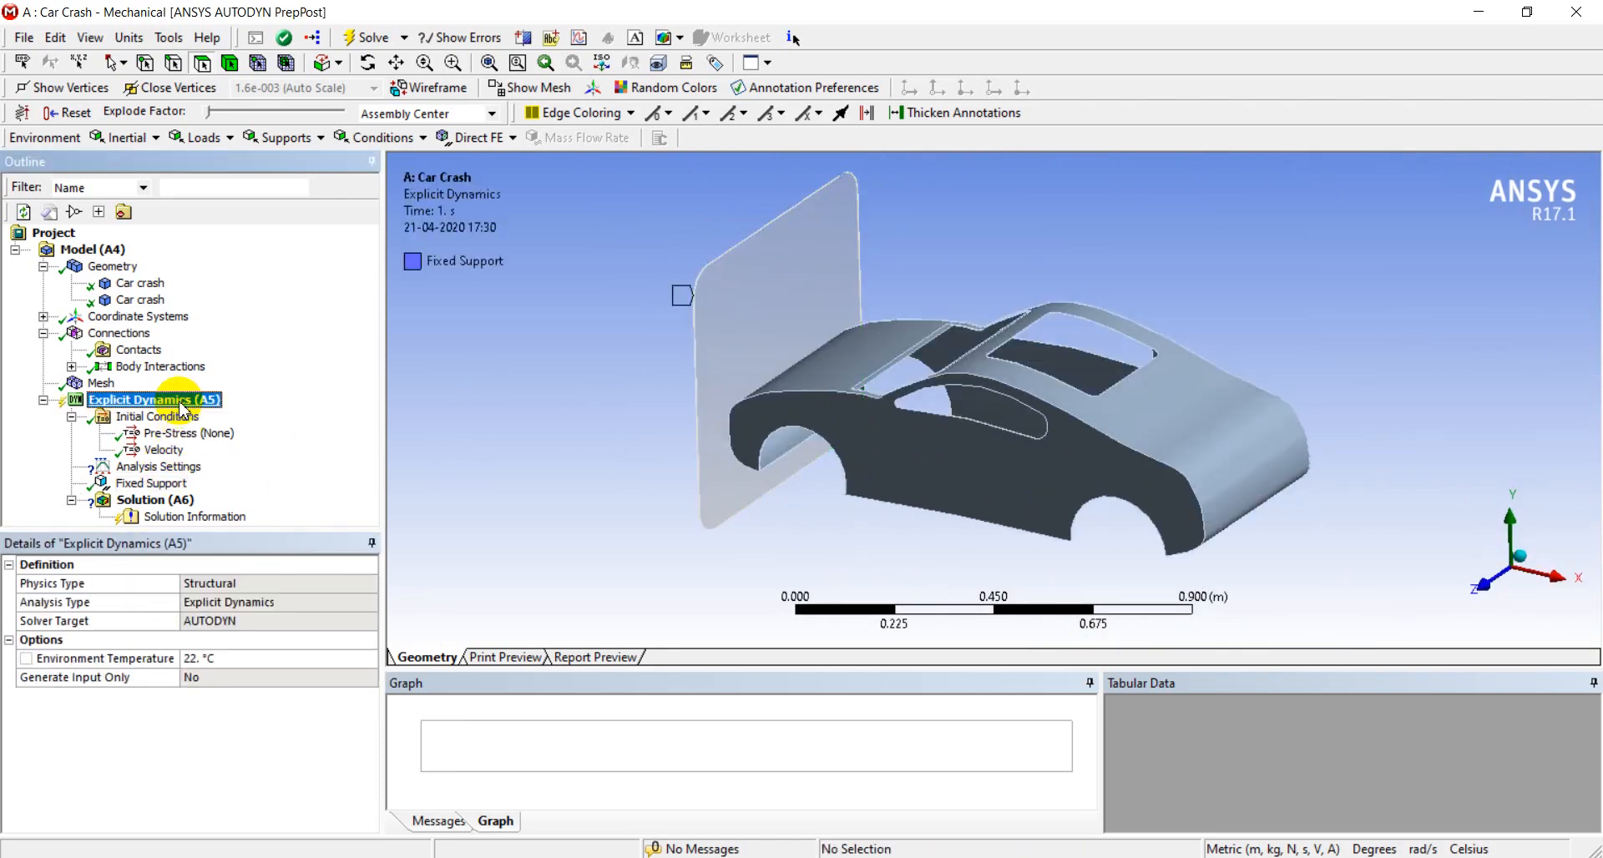
pyautogui.rightClick(179, 401)
pyautogui.moveTo(255, 417)
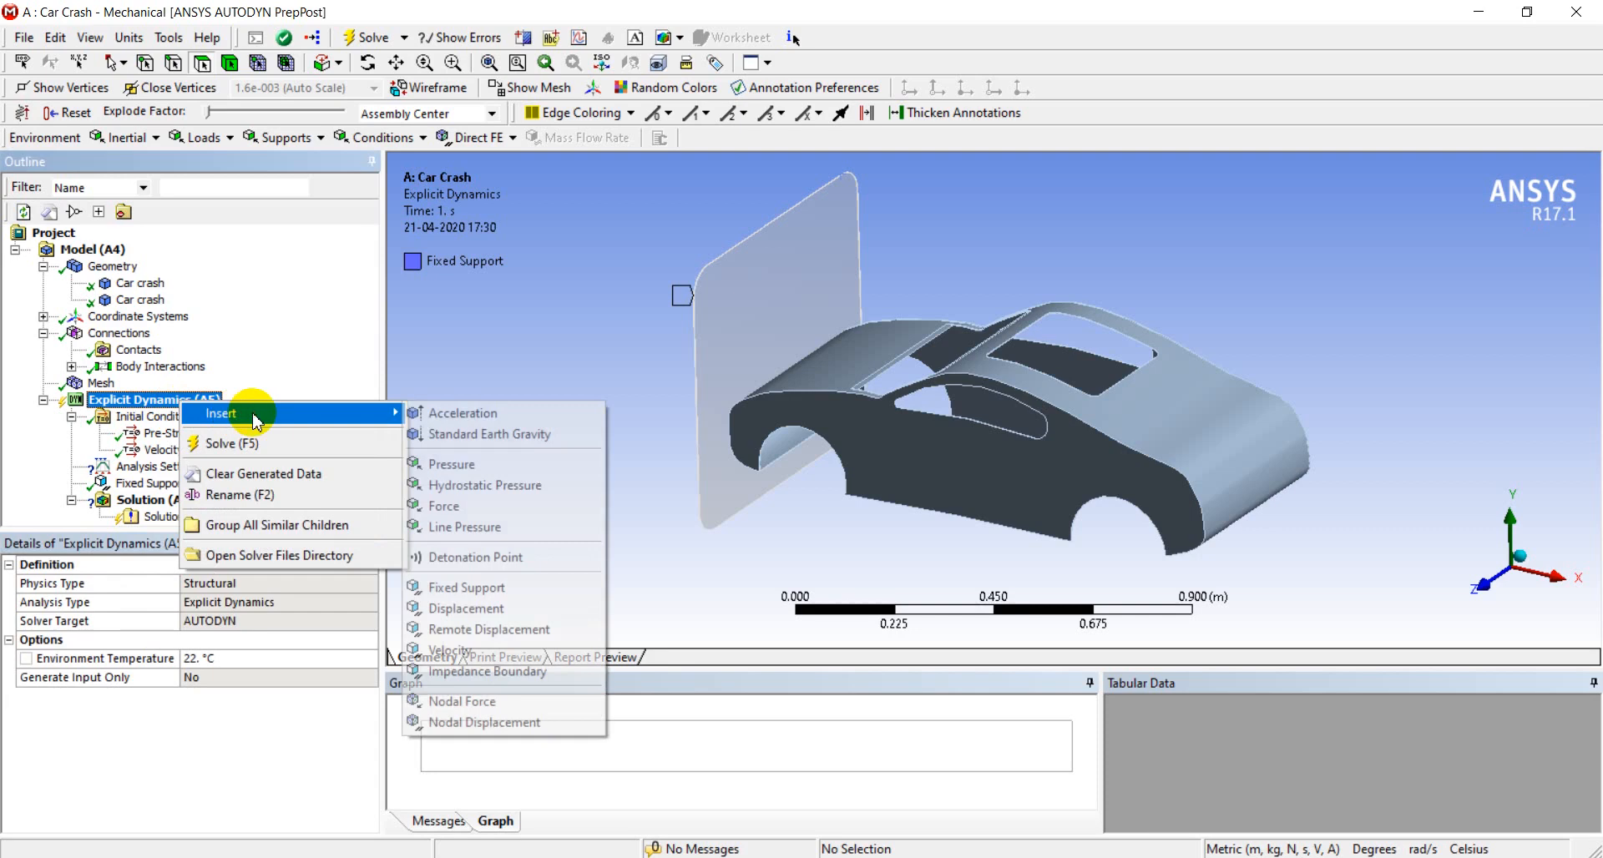
pyautogui.click(448, 609)
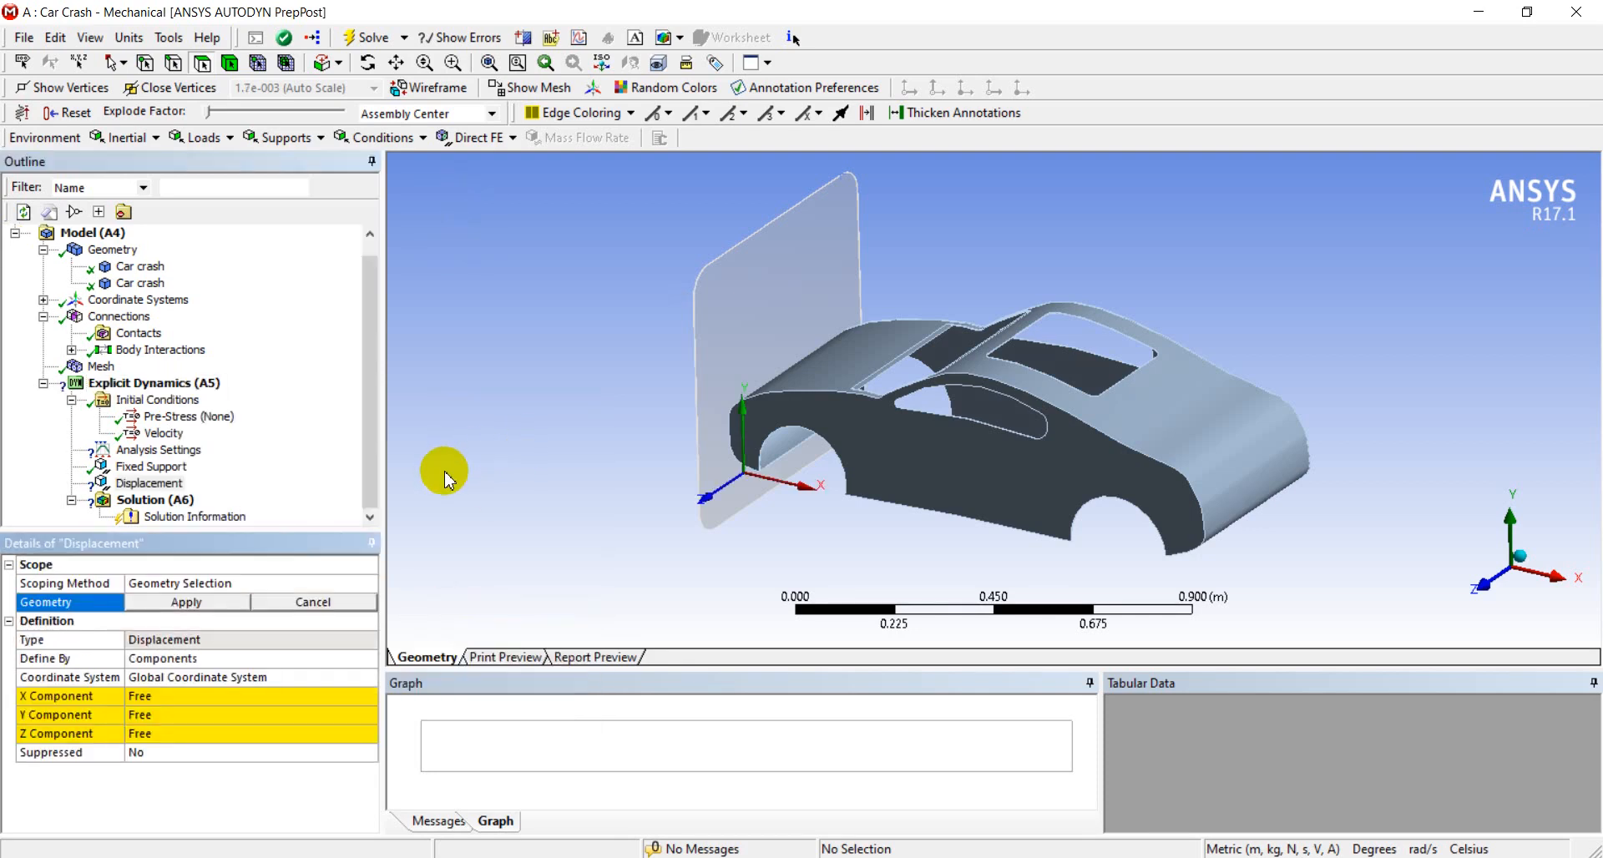
# Select the thin underside faces along the car body's side sill and adjoining wheel arch for the displacement
pyautogui.moveTo(652, 532); pyautogui.dragTo(543, 300, button='middle')
pyautogui.scroll(-3, 822, 438)
pyautogui.scroll(10, 875, 439)
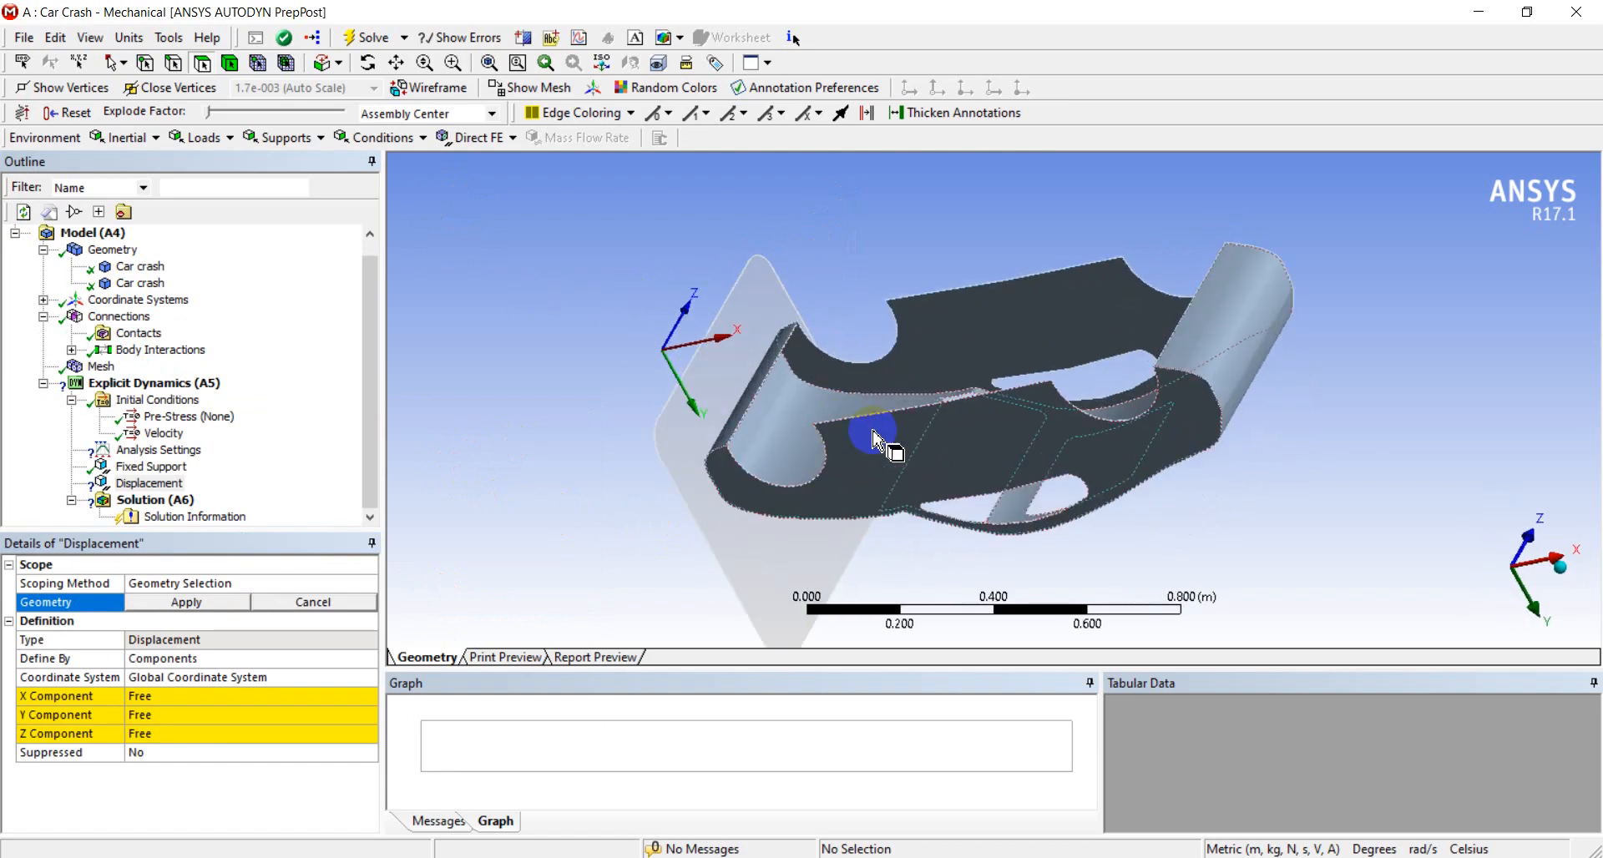
pyautogui.scroll(3, 735, 496)
pyautogui.scroll(3, 756, 359)
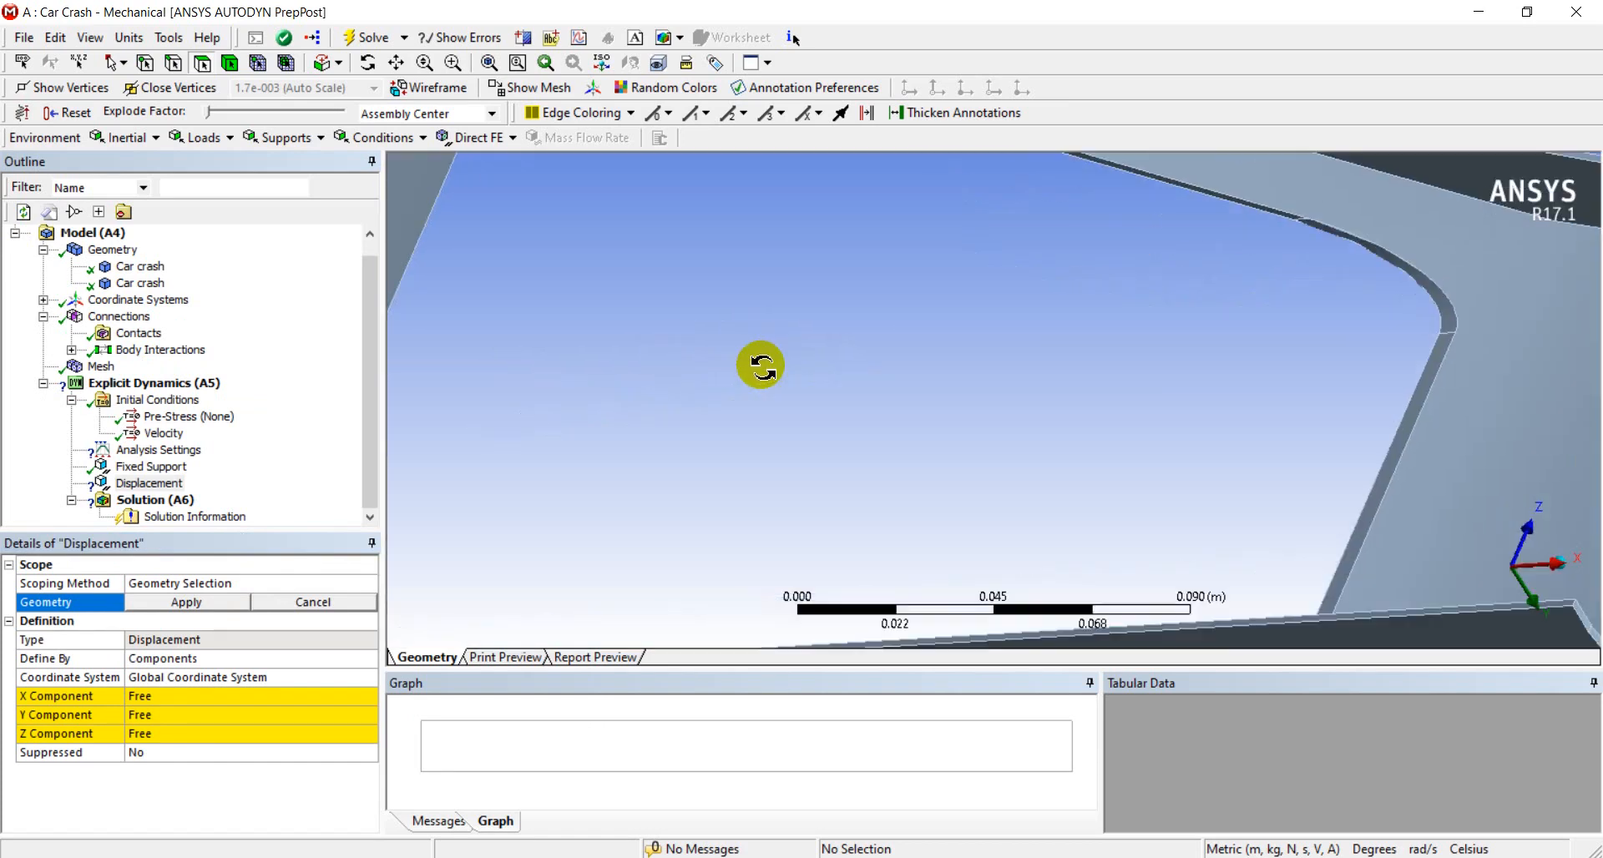
pyautogui.keyDown('ctrl'); pyautogui.moveTo(849, 451); pyautogui.dragTo(847, 266, button='middle'); pyautogui.keyUp('ctrl')
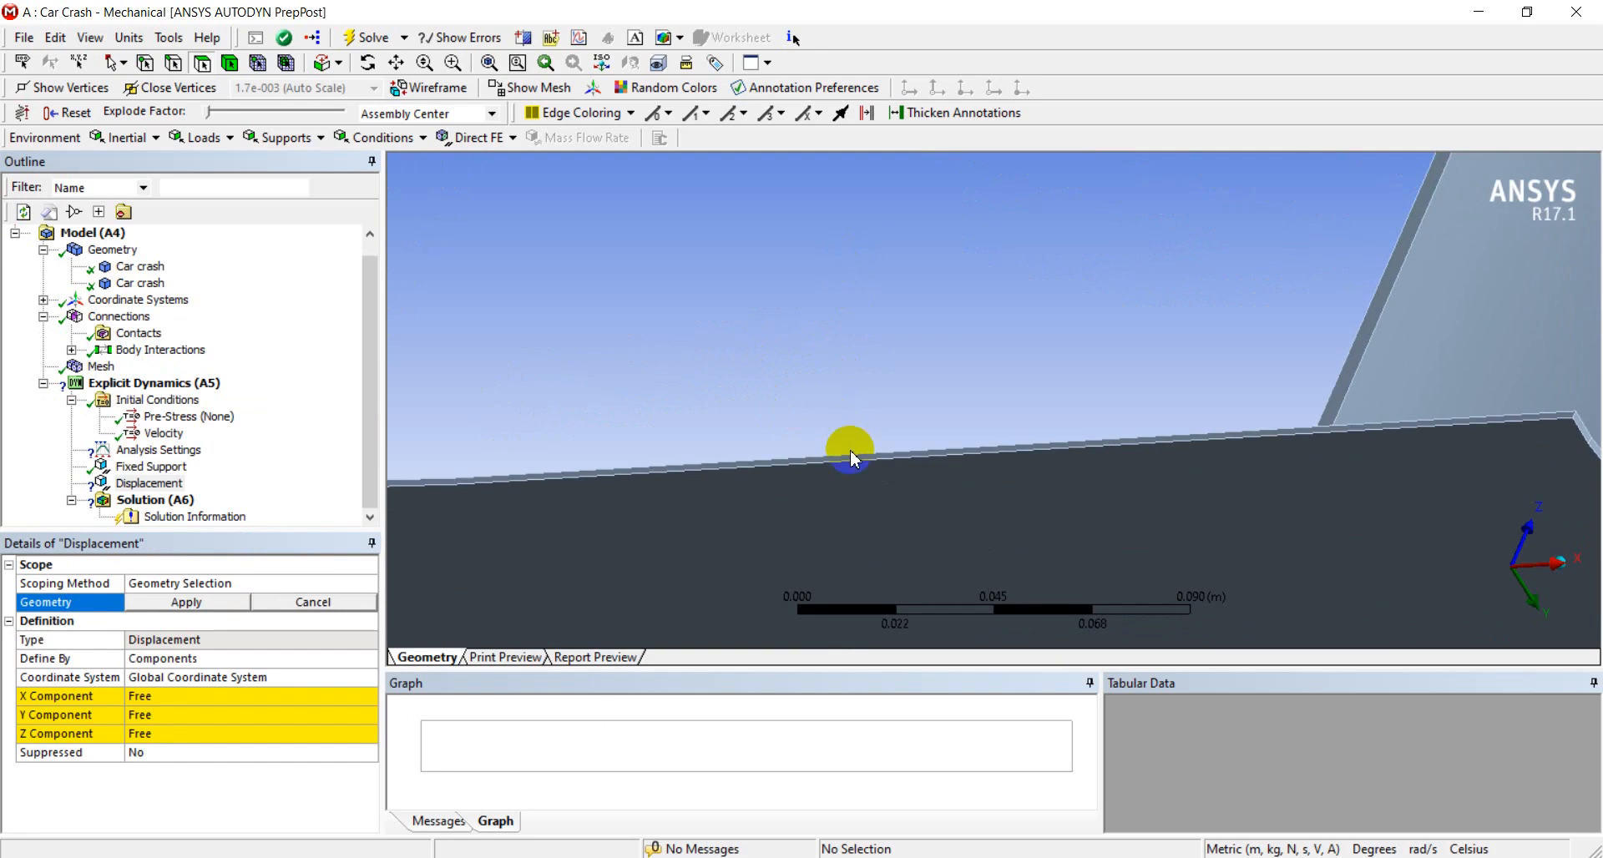
pyautogui.click(850, 465)
pyautogui.scroll(-2, 918, 407)
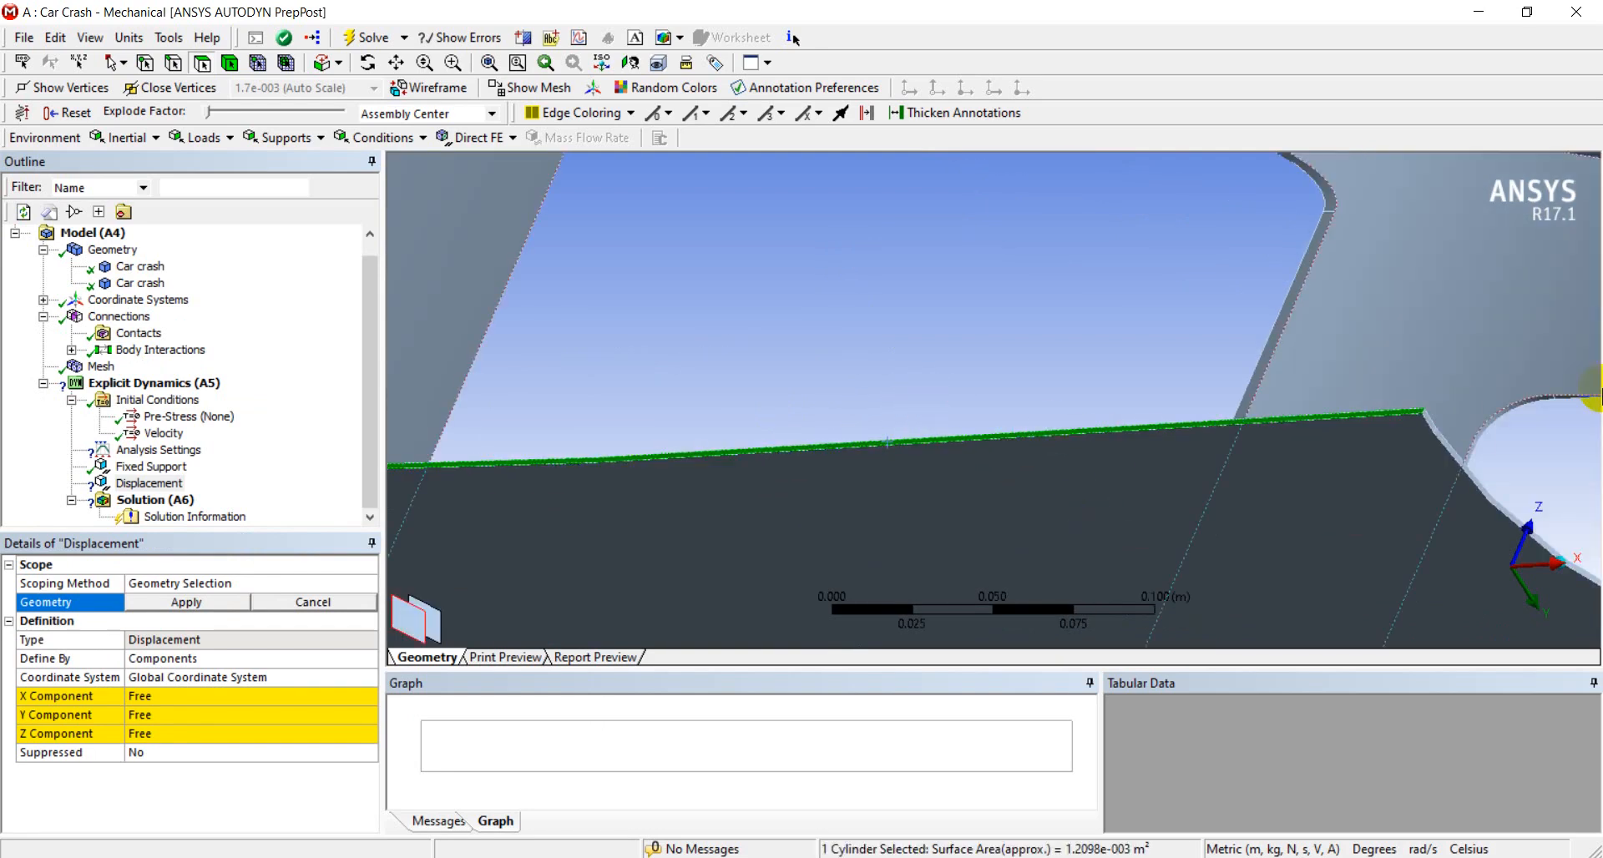
pyautogui.keyDown('ctrl'); pyautogui.click(1444, 440); pyautogui.keyUp('ctrl')
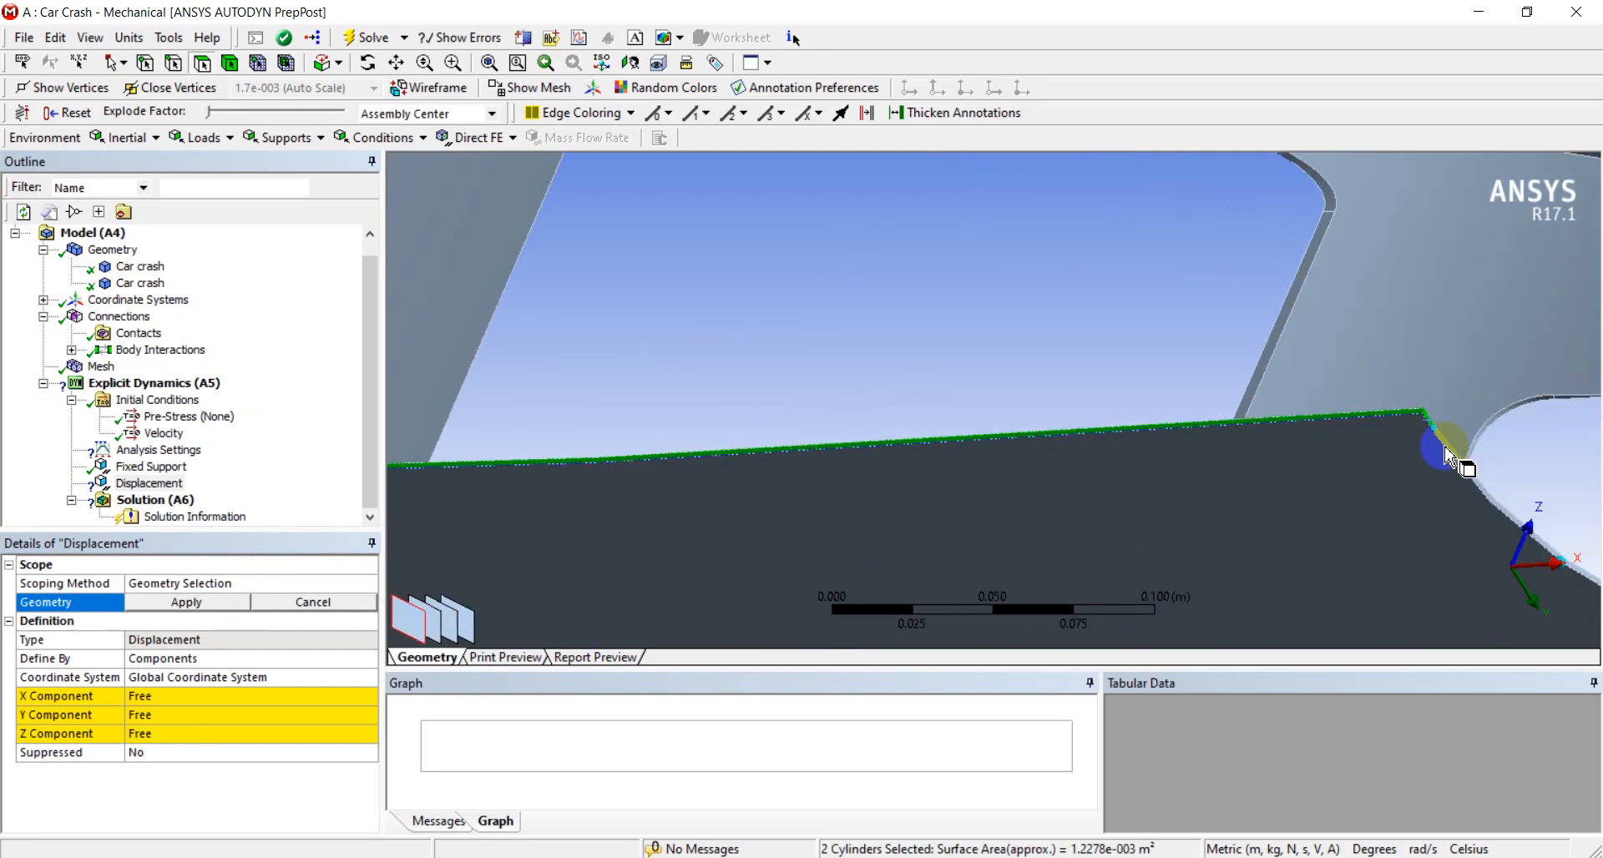
pyautogui.keyDown('ctrl'); pyautogui.click(1180, 420); pyautogui.keyUp('ctrl')
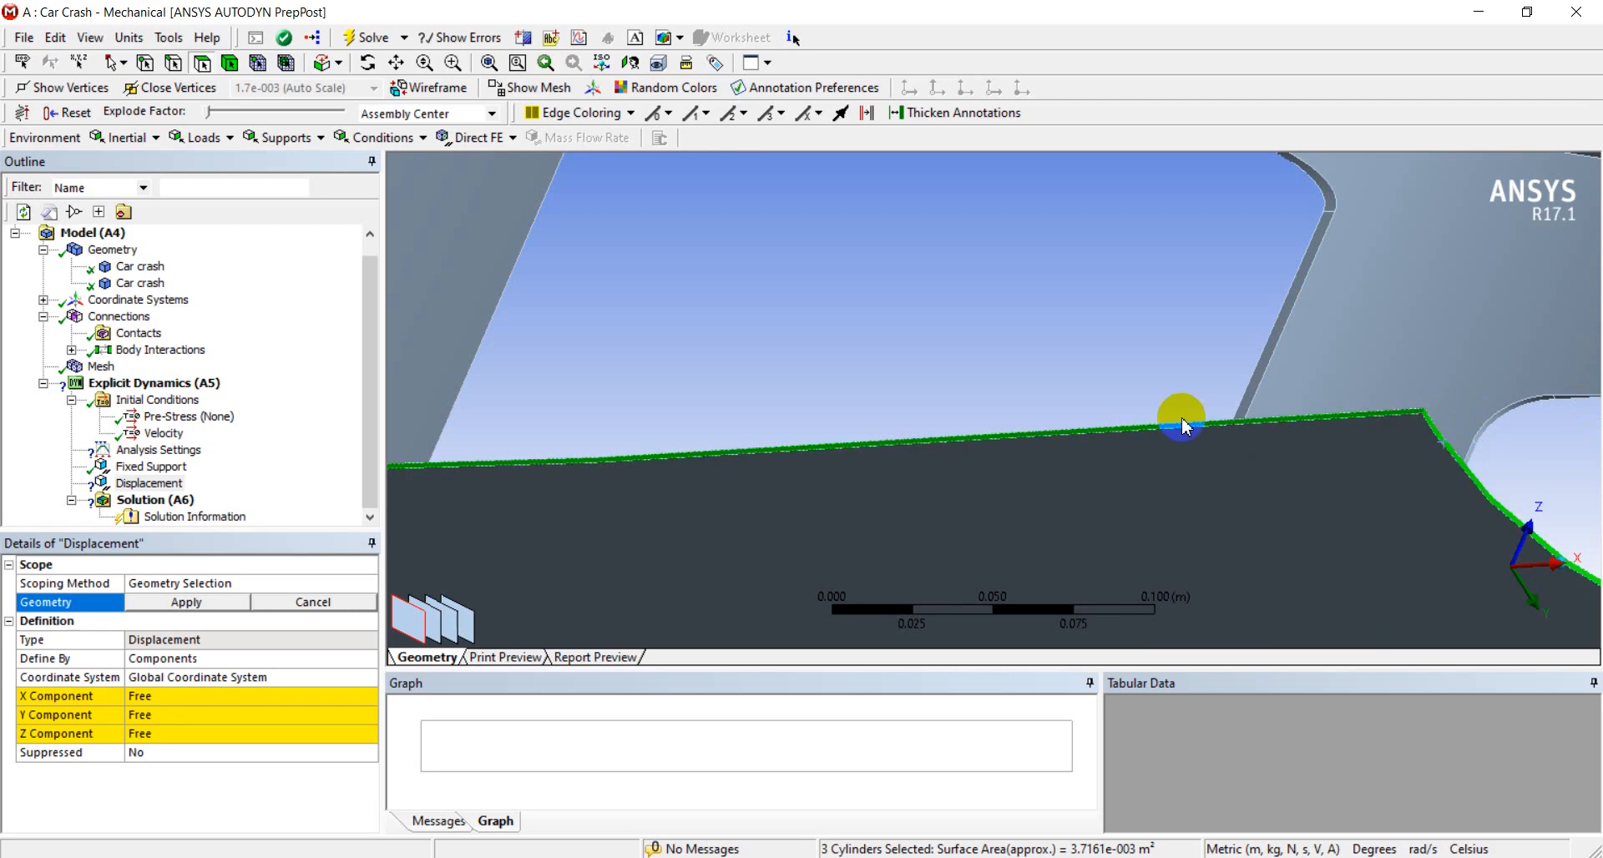
# Add the remaining thin underside faces of the car body to the selection and apply all ten faces to the displacement
pyautogui.moveTo(1180, 420); pyautogui.dragTo(958, 540, button='middle')
pyautogui.scroll(3, 1183, 377)
pyautogui.scroll(3, 1148, 418)
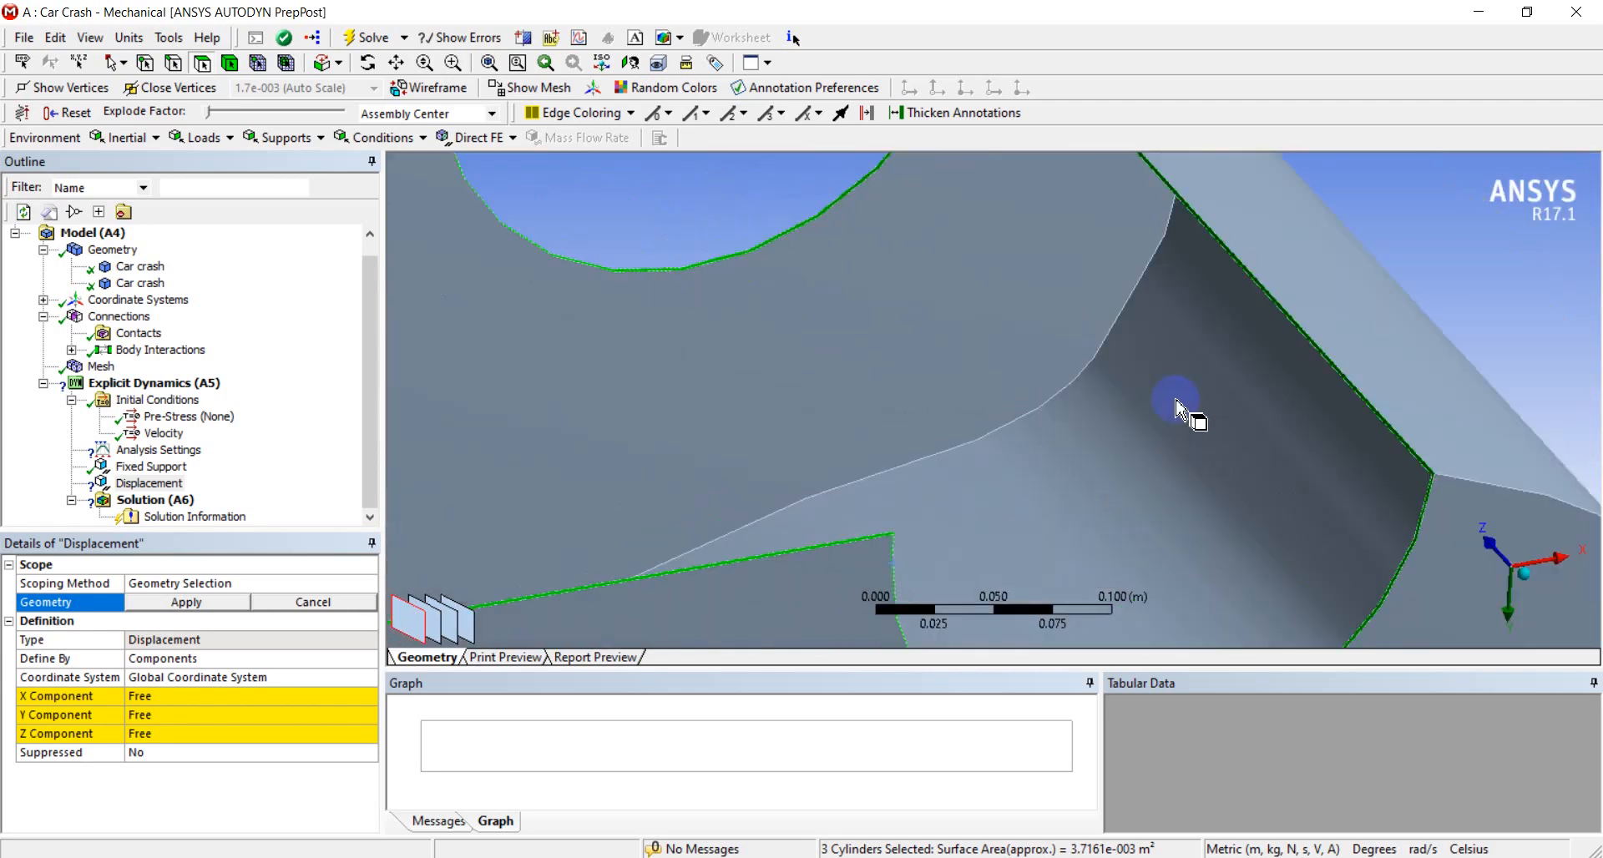
pyautogui.moveTo(1027, 388); pyautogui.dragTo(1057, 409, button='middle')
pyautogui.scroll(1, 912, 401)
pyautogui.keyDown('ctrl'); pyautogui.click(1058, 409); pyautogui.keyUp('ctrl')
pyautogui.scroll(2, 1058, 409)
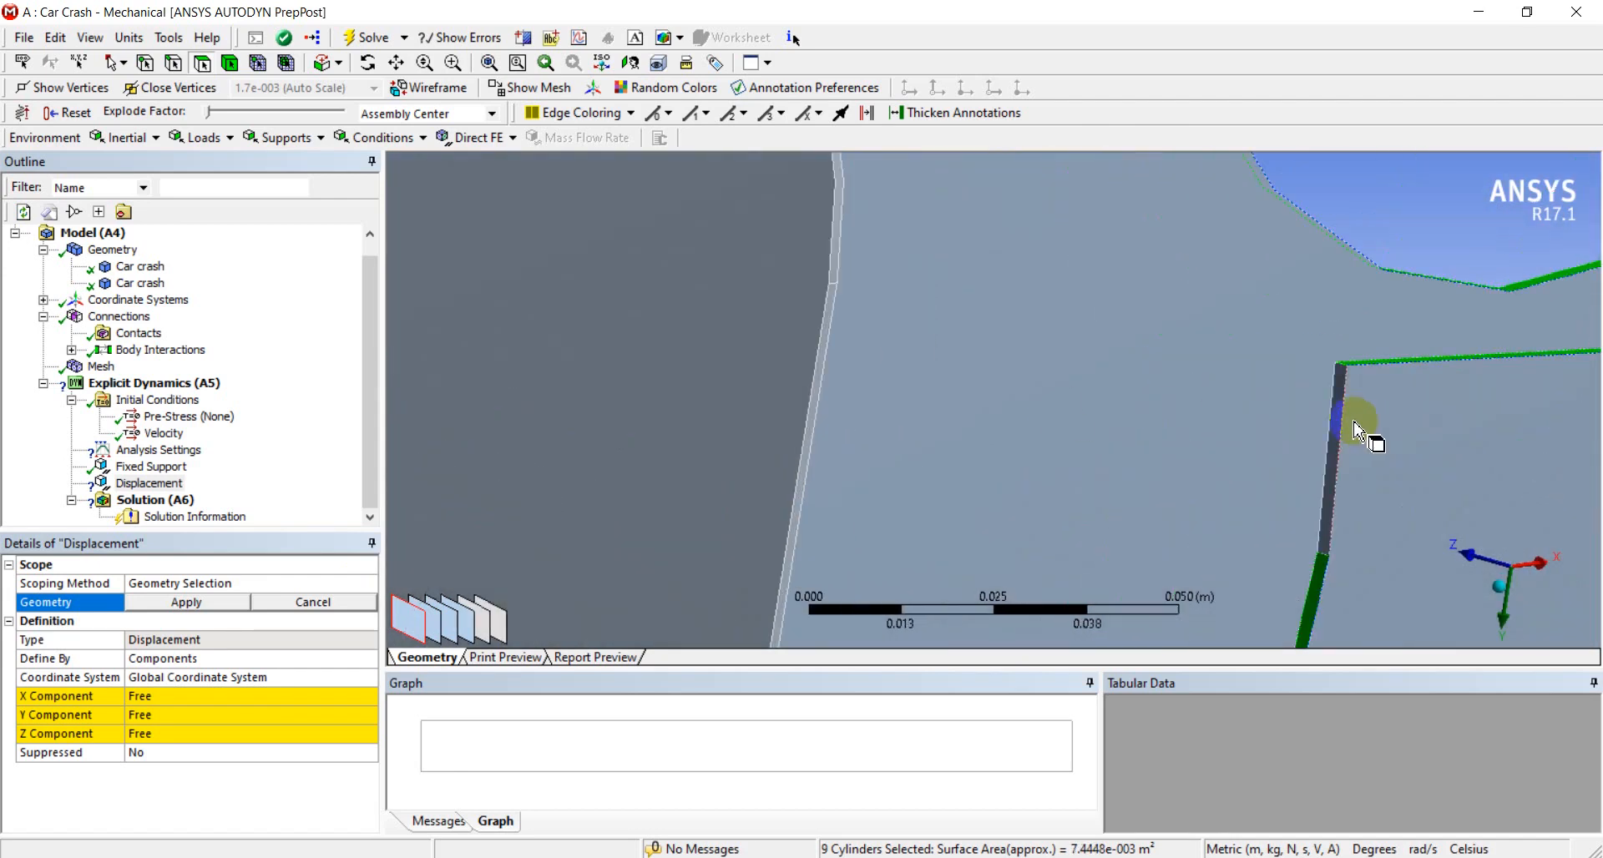
pyautogui.keyDown('ctrl'); pyautogui.click(1336, 443); pyautogui.keyUp('ctrl')
pyautogui.click(222, 602)
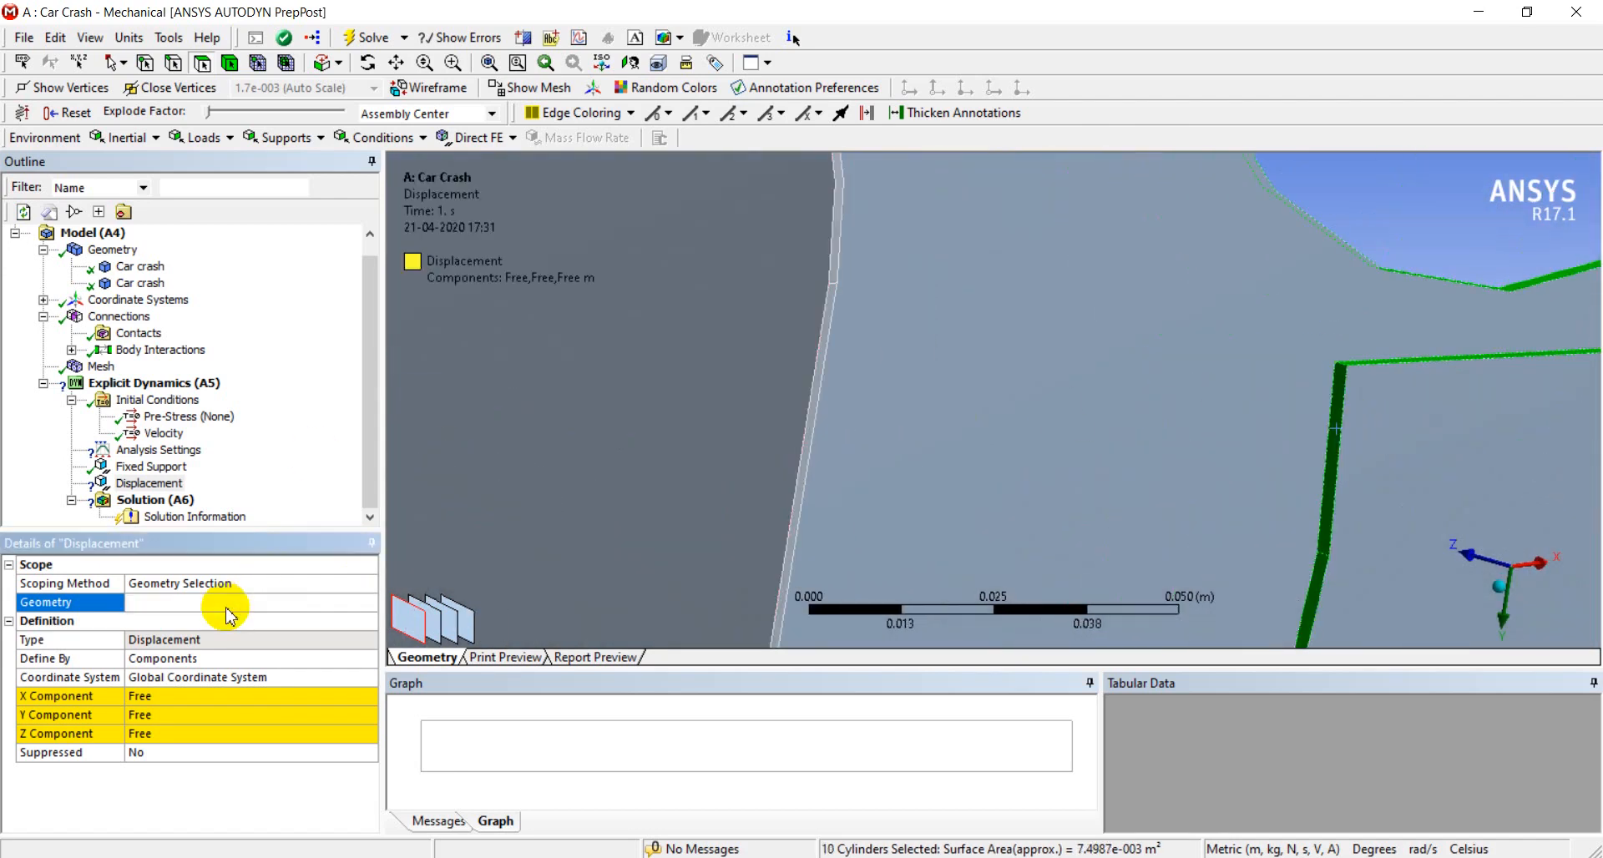
# Set the displacement's Y component to 0 m, keeping the X and Z components free
pyautogui.click(168, 716)
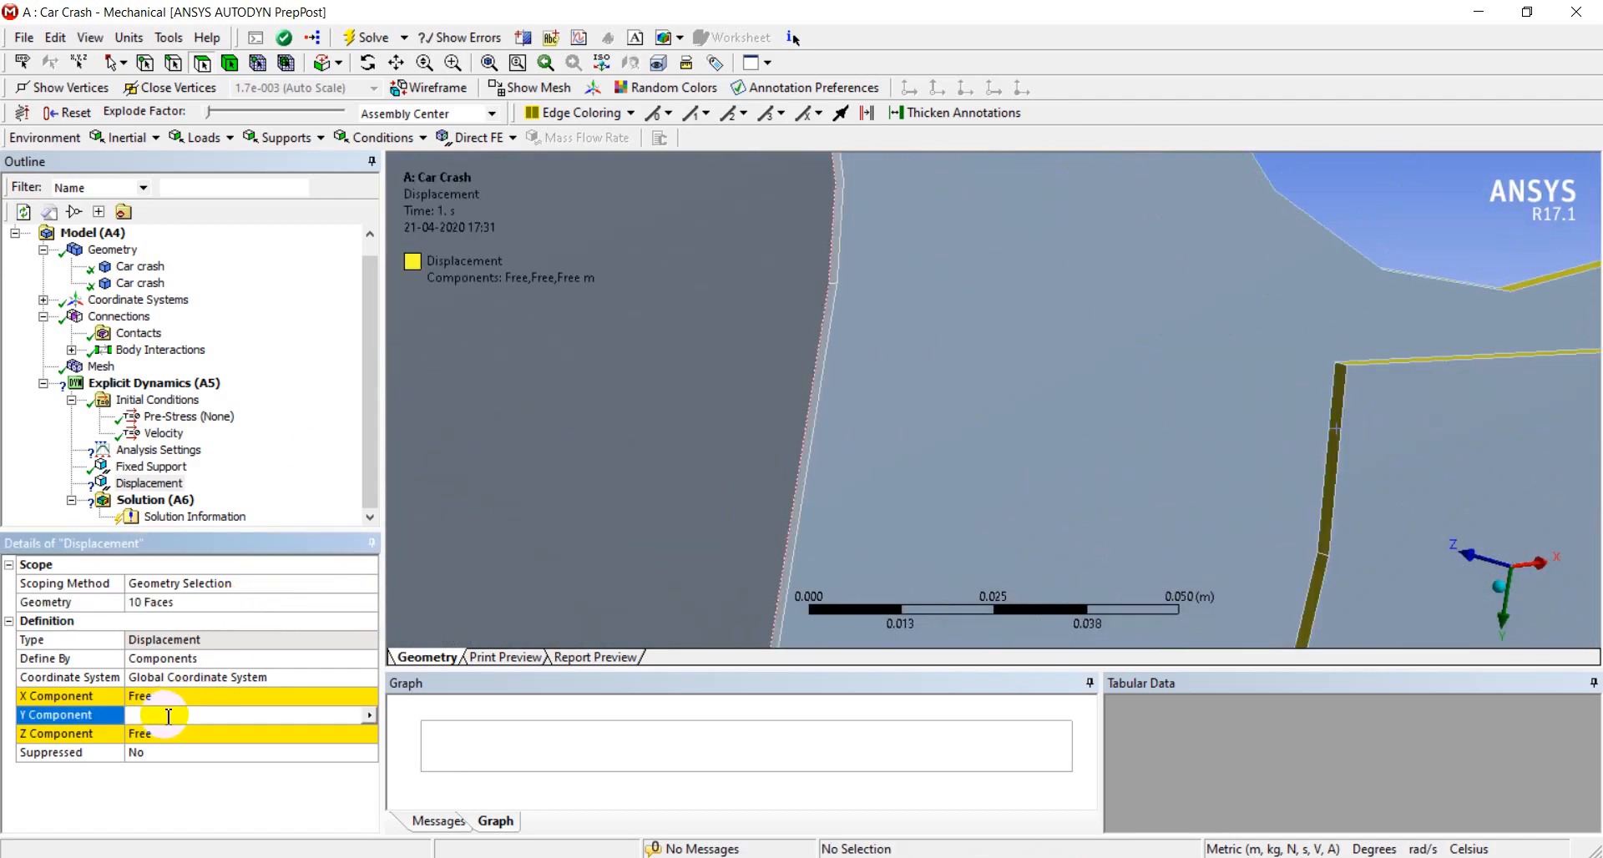
pyautogui.write('0')
pyautogui.press('Return')
pyautogui.scroll(5, 519, 544)
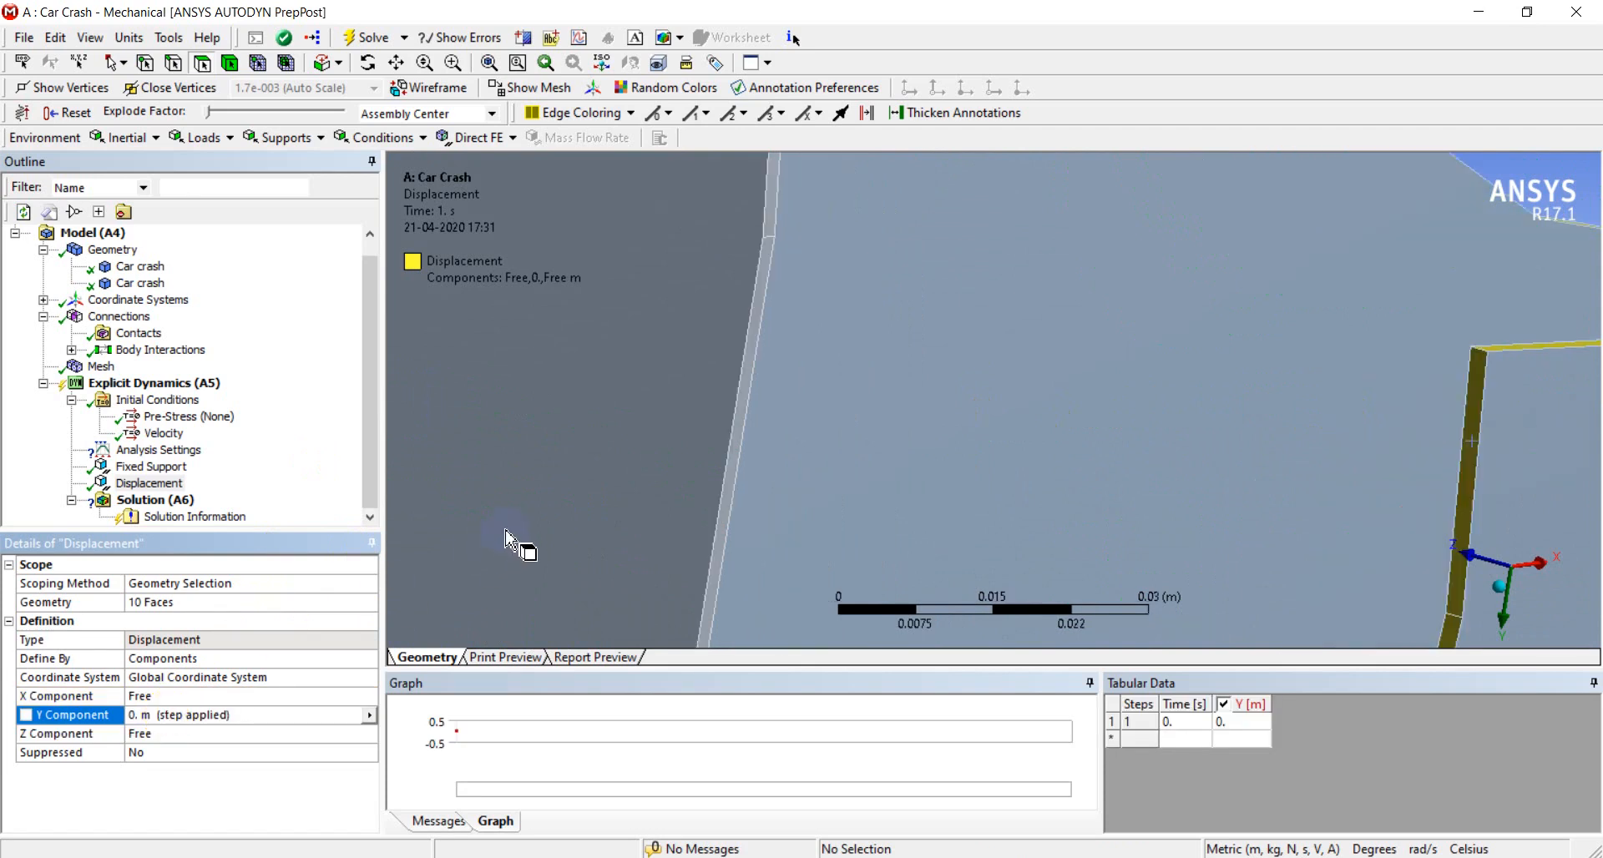
pyautogui.scroll(-15, 643, 495)
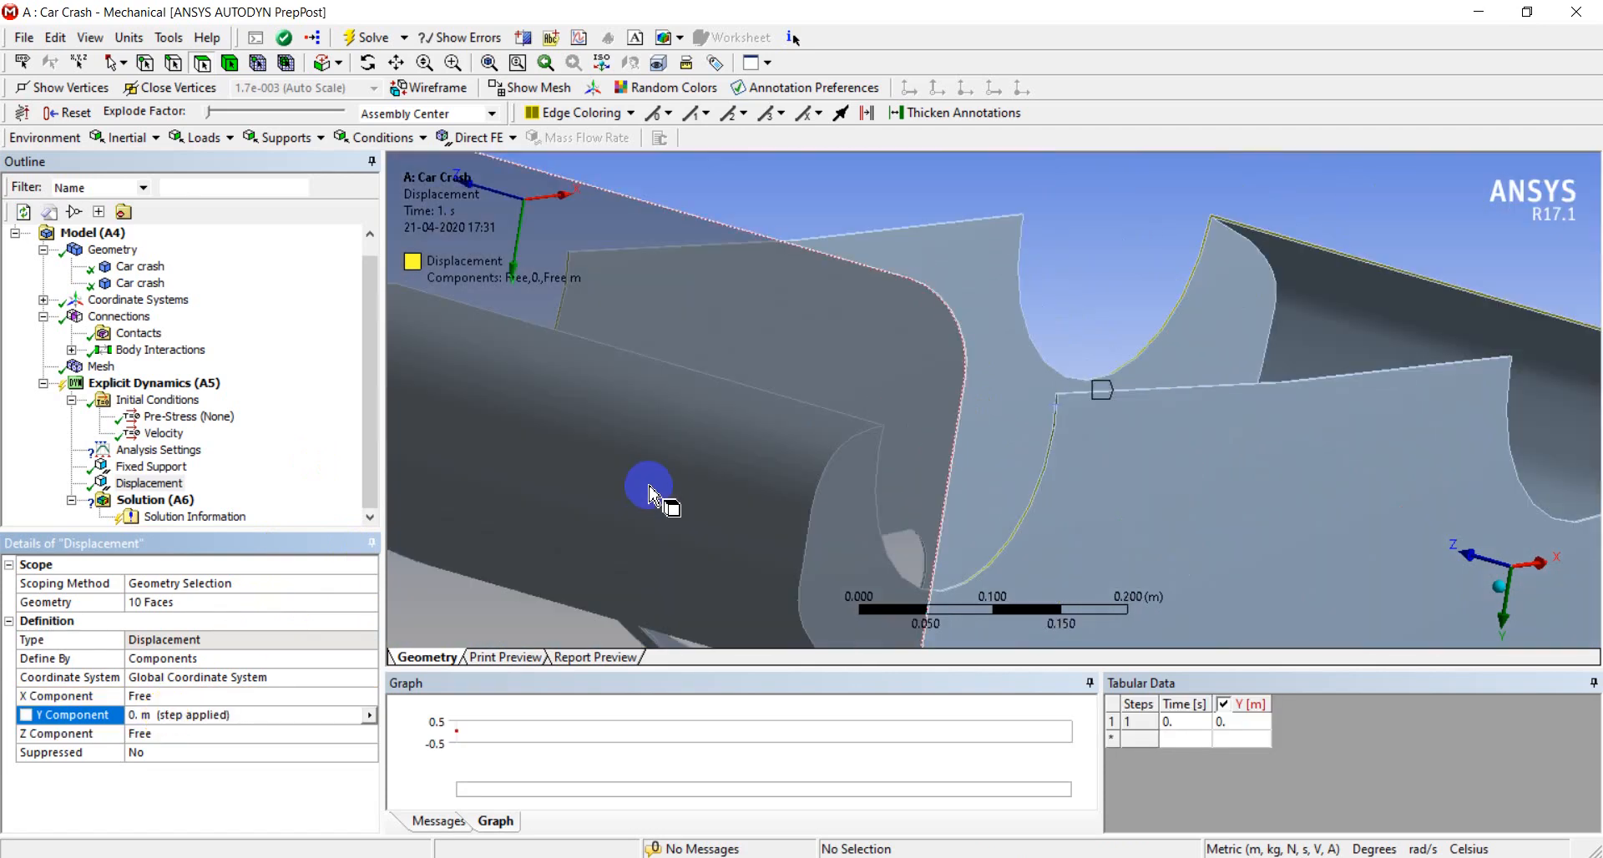
pyautogui.moveTo(852, 283); pyautogui.dragTo(1210, 535, button='right')
pyautogui.scroll(-5, 1001, 439)
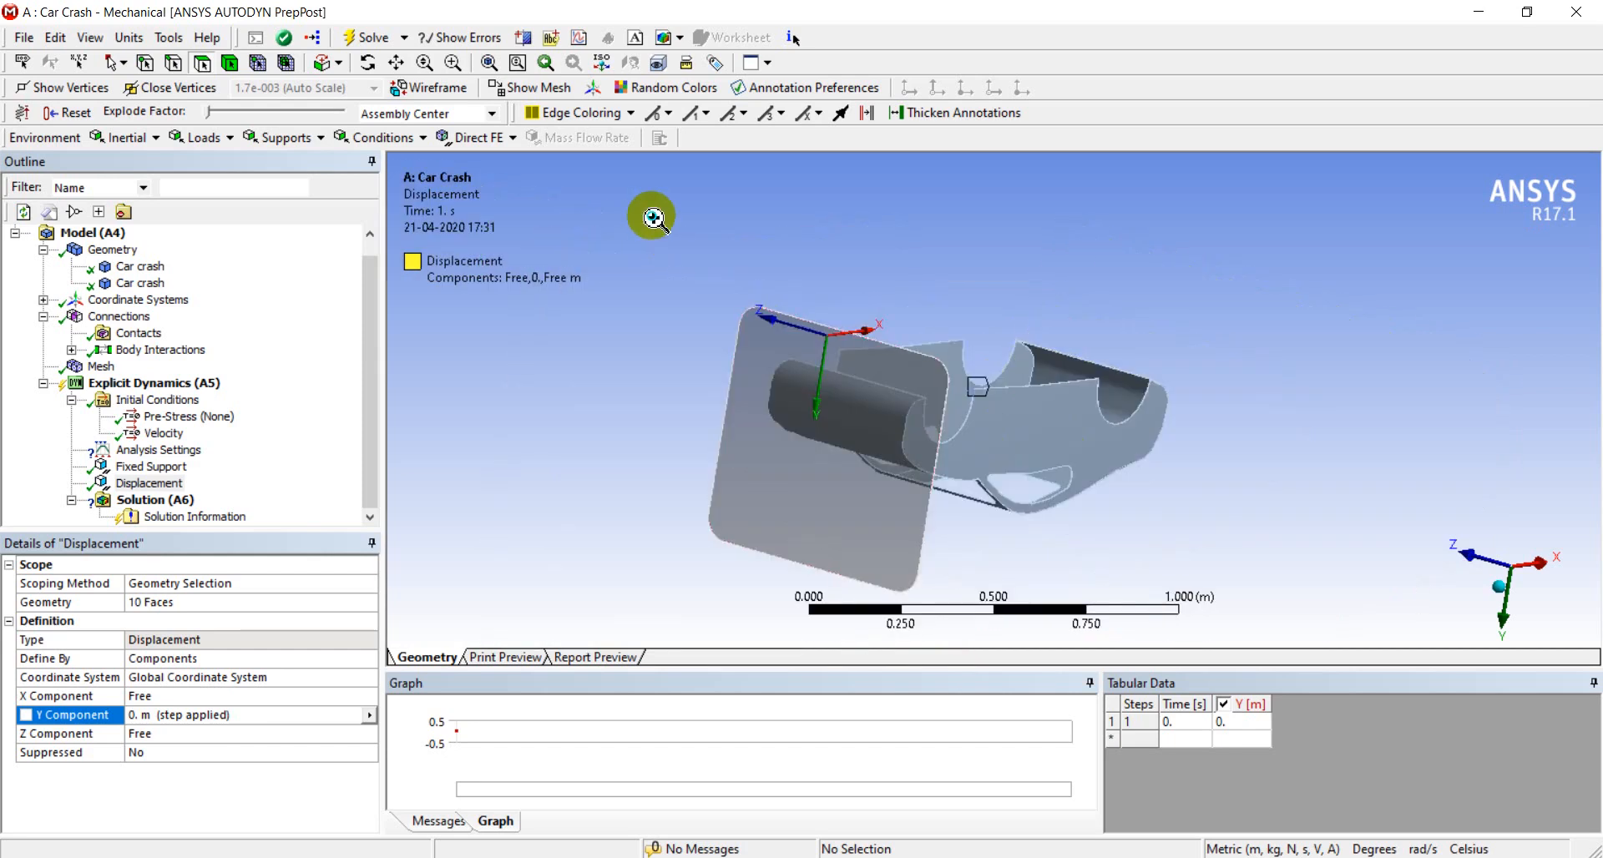
pyautogui.moveTo(651, 217); pyautogui.dragTo(1209, 626, button='right')
pyautogui.moveTo(1210, 626); pyautogui.dragTo(1097, 678, button='middle')
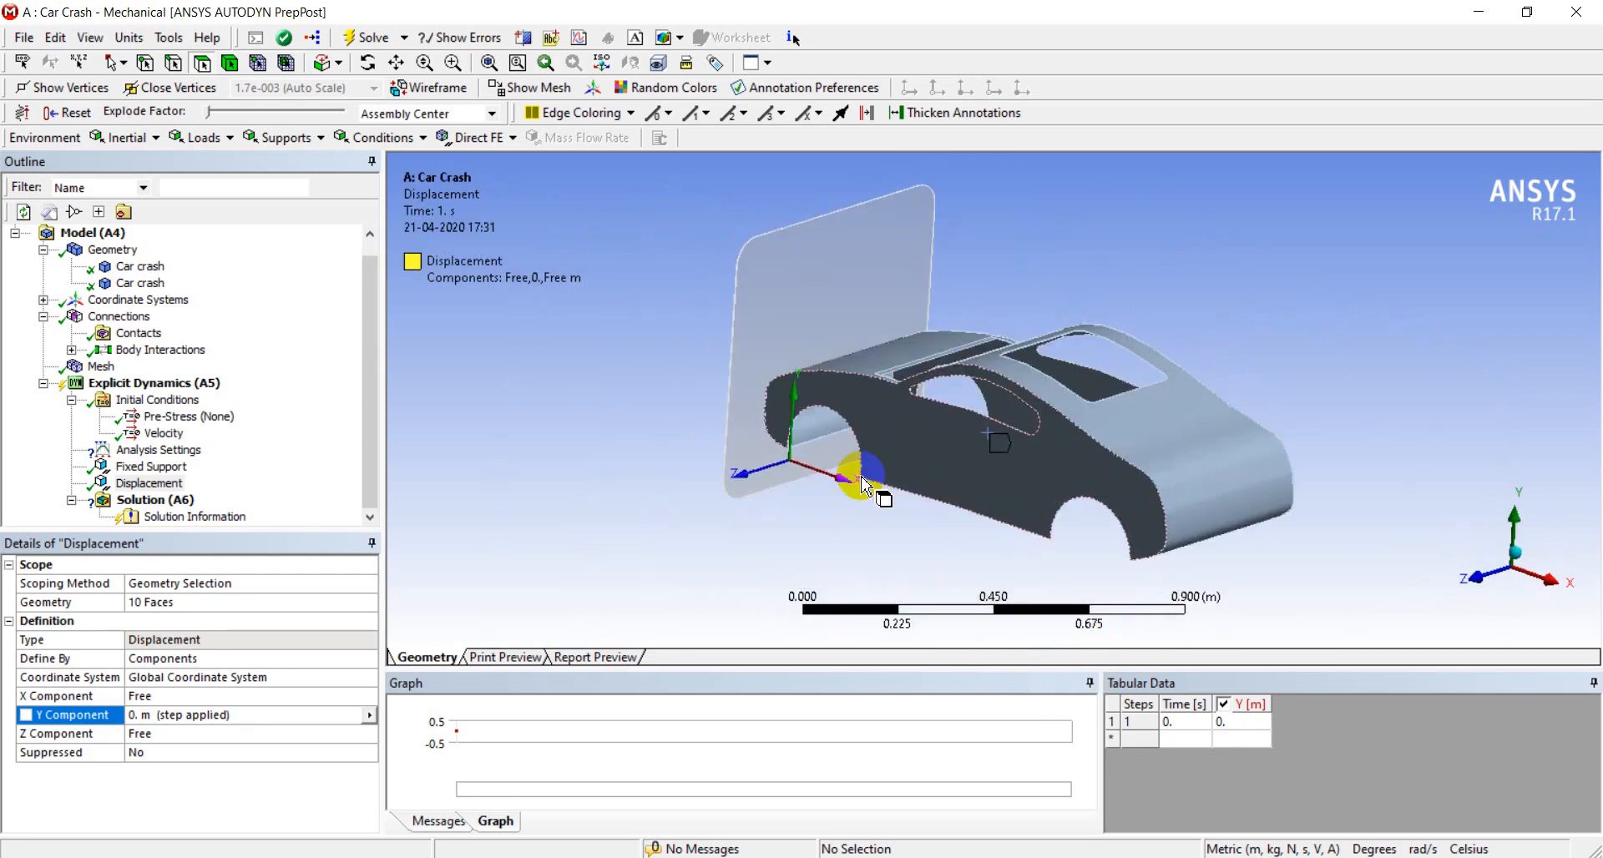
pyautogui.keyDown('ctrl'); pyautogui.moveTo(872, 496); pyautogui.dragTo(826, 529, button='middle'); pyautogui.keyUp('ctrl')
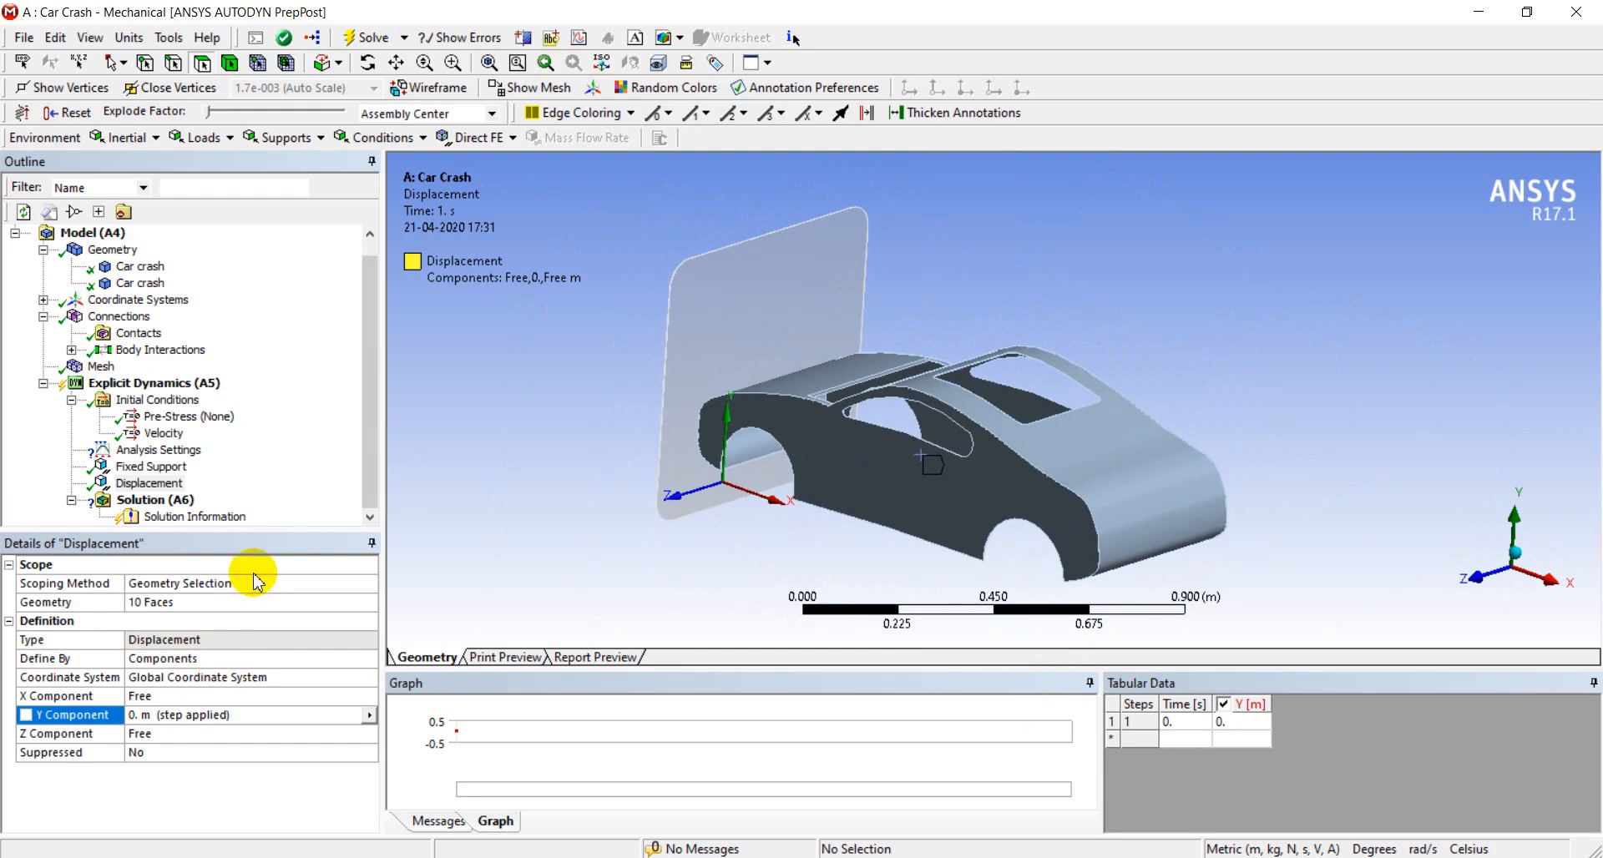
# Set the end time in the analysis settings' step controls to 7e-4 s
pyautogui.click(171, 452)
pyautogui.click(238, 660)
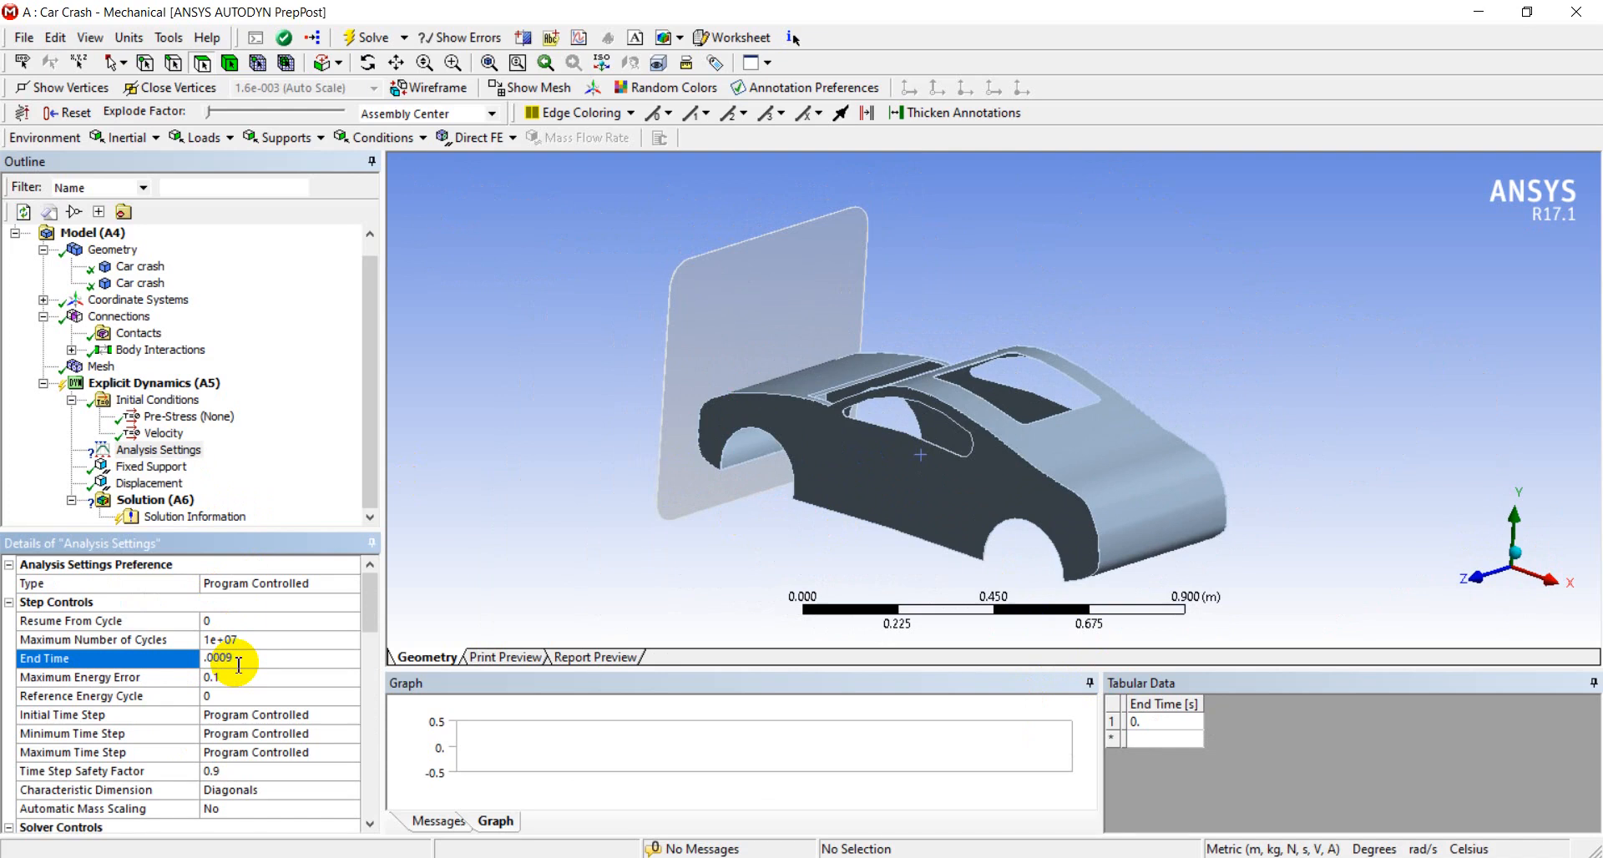
pyautogui.press('Return')
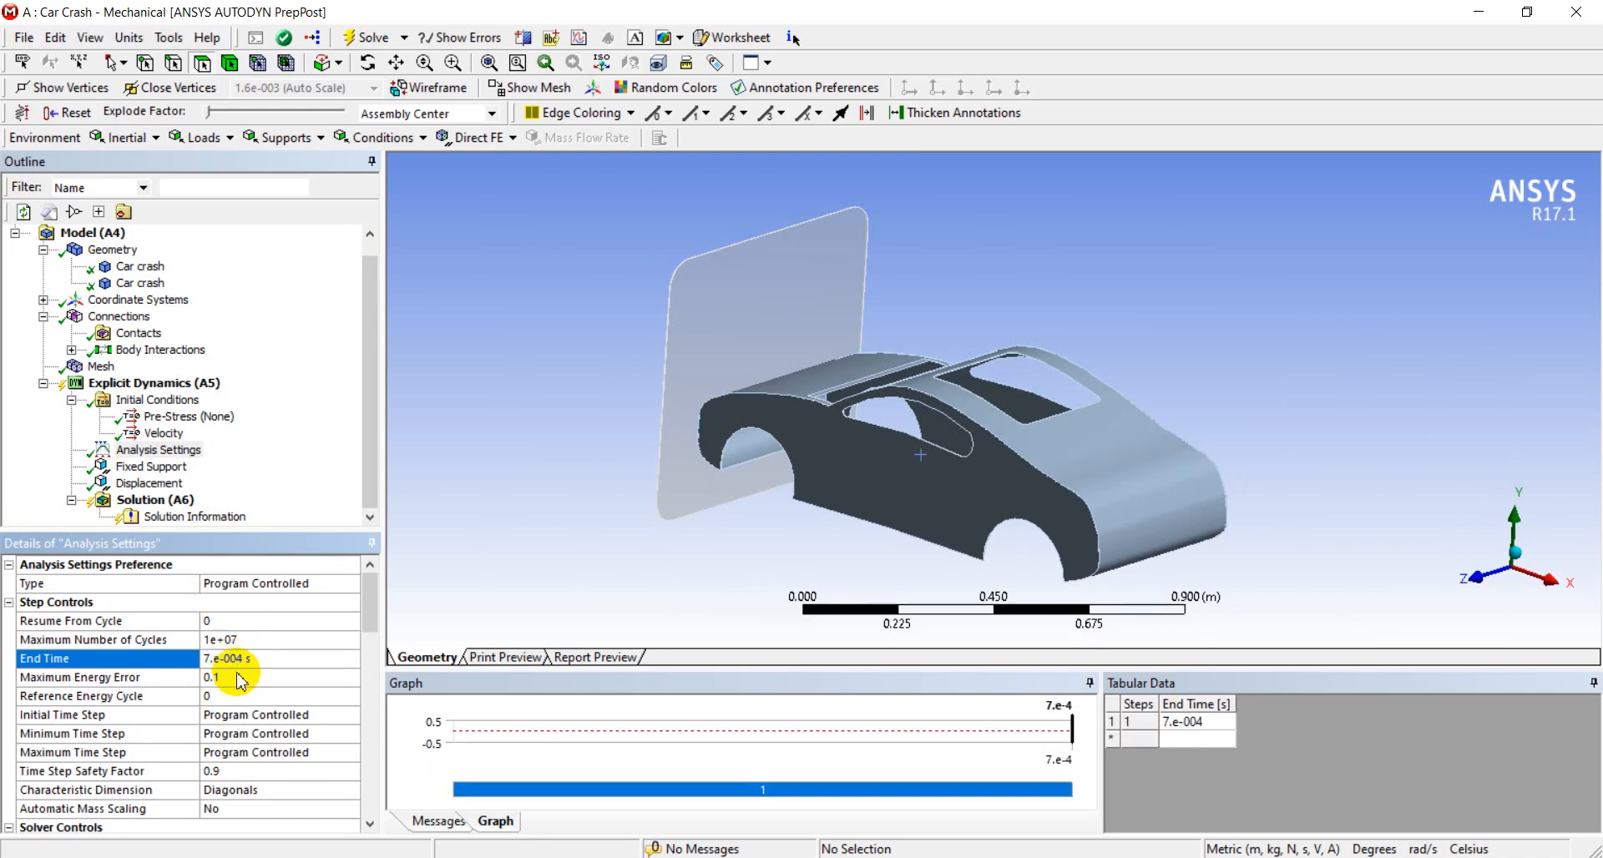
# Set the result number of points in the analysis settings' output controls to 100
pyautogui.scroll(-12, 241, 680)
pyautogui.click(10, 762)
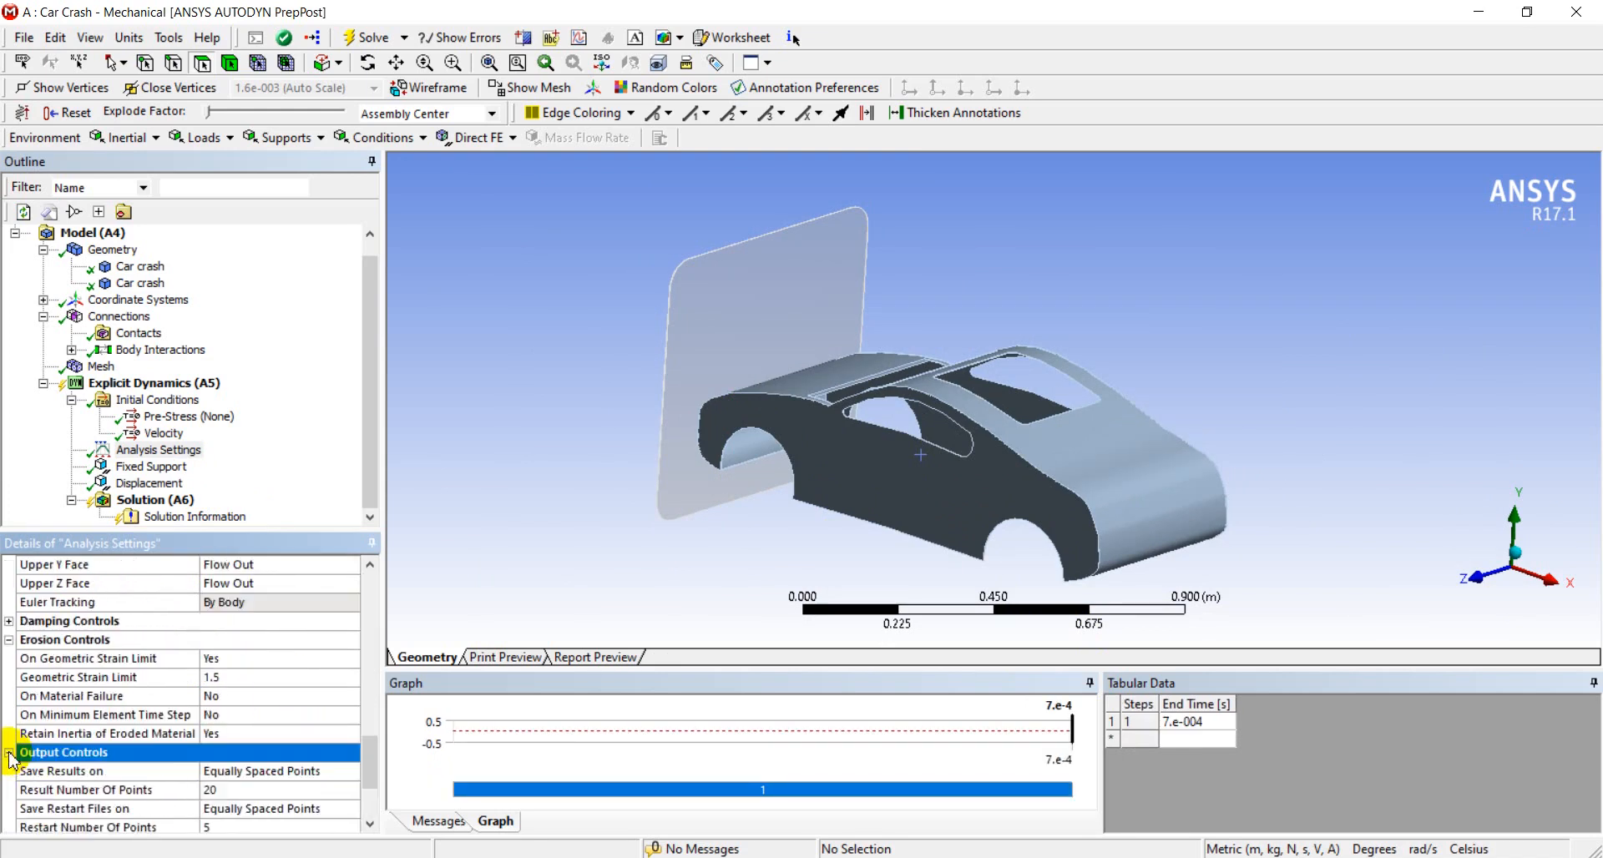
pyautogui.click(235, 791)
pyautogui.write('1.e-00')
pyautogui.press('Return')
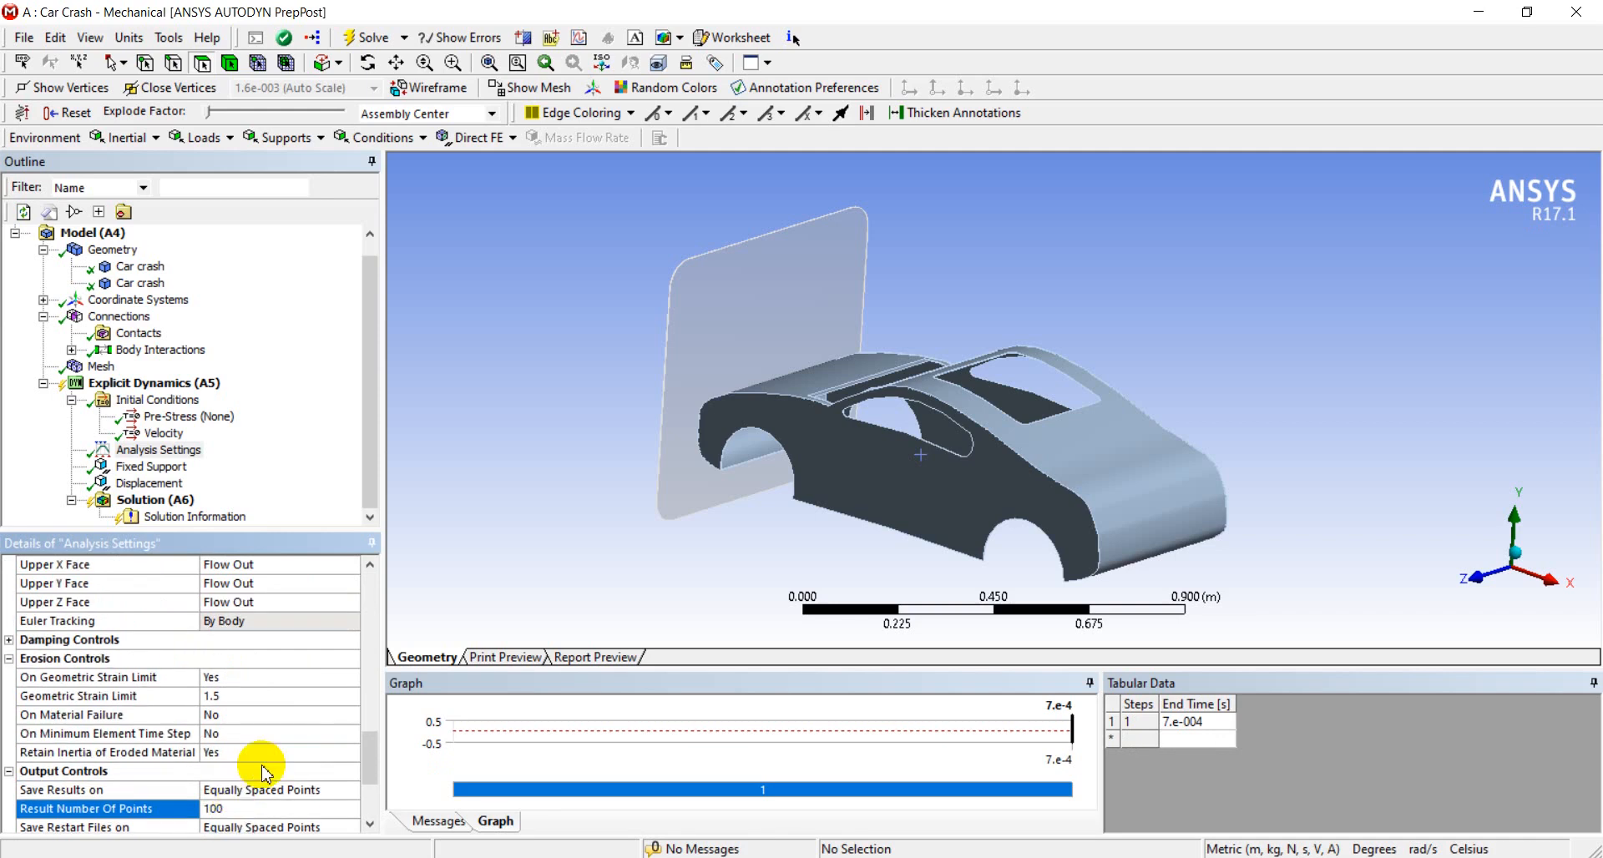
pyautogui.moveTo(364, 744); pyautogui.dragTo(314, 478)
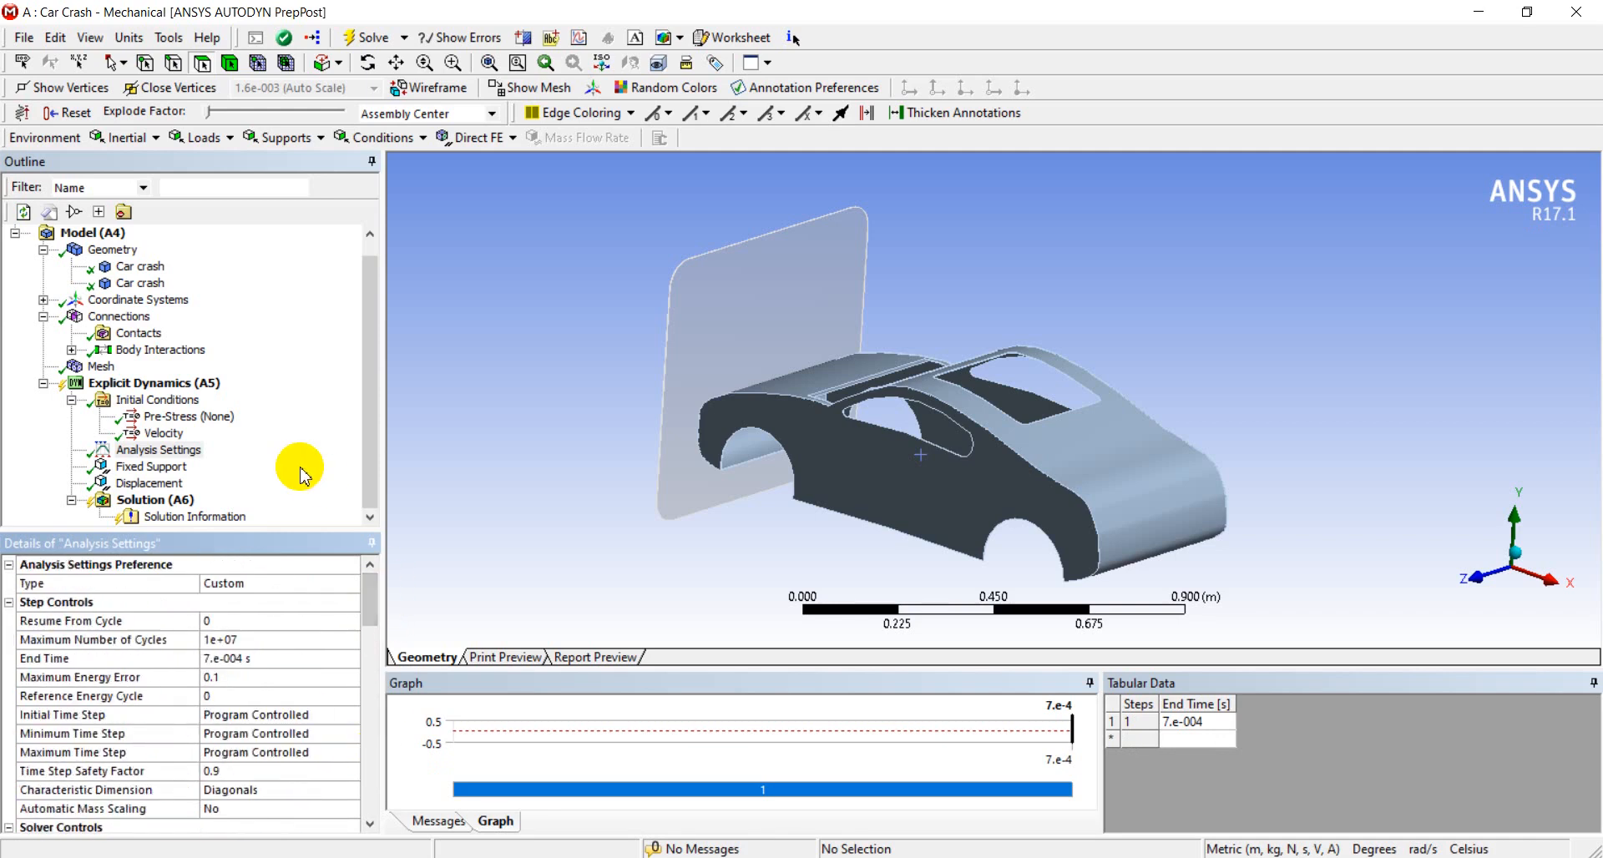
# Insert directional deformation and total deformation results for all bodies in the solution
pyautogui.click(191, 501)
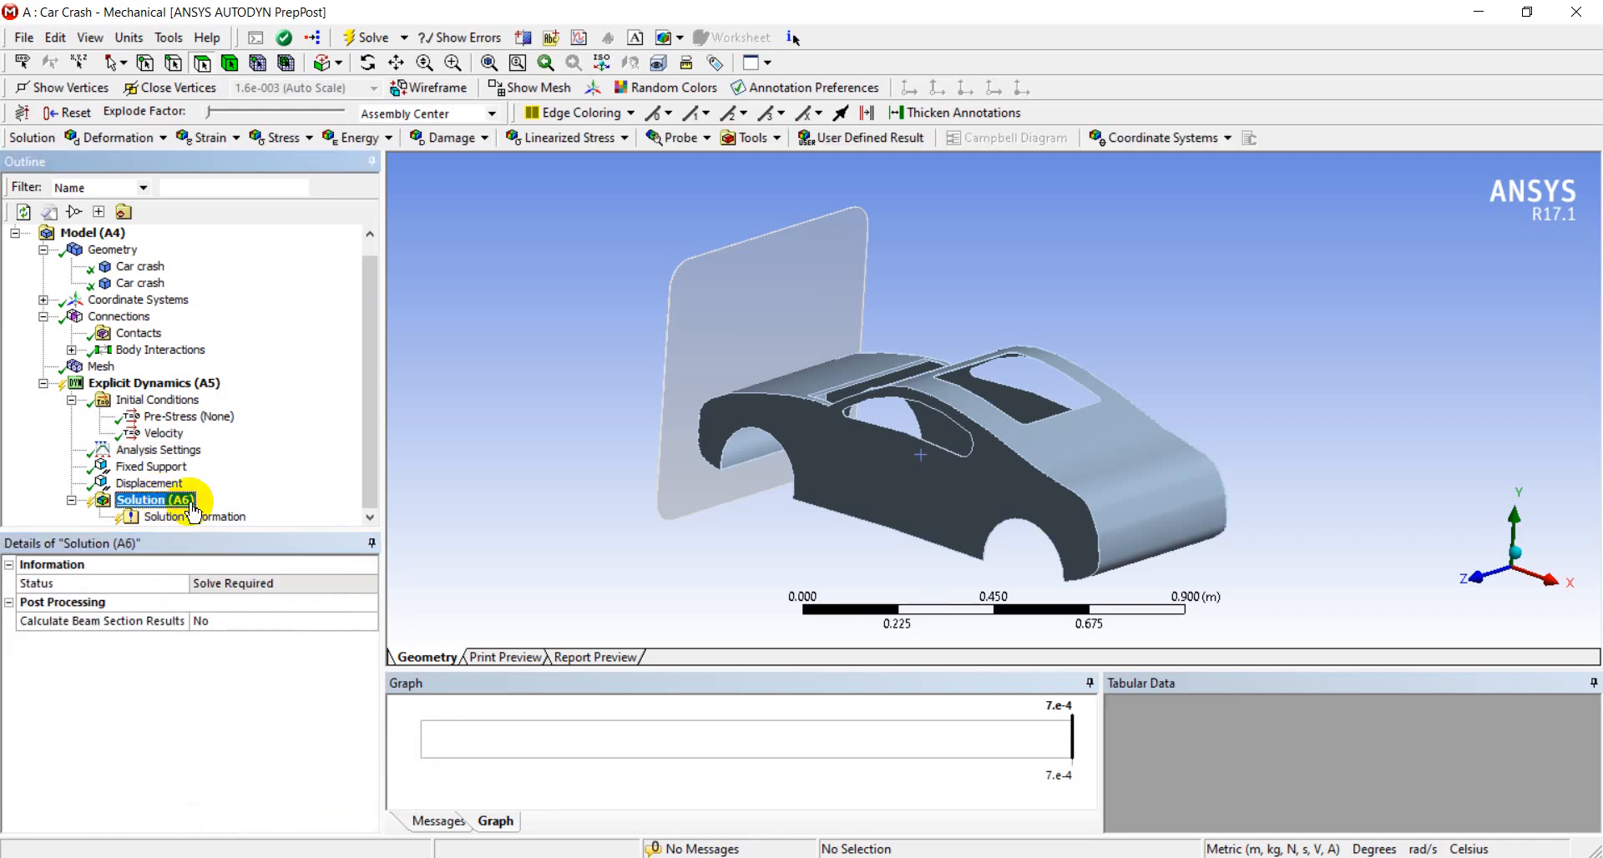
pyautogui.rightClick(191, 502)
pyautogui.moveTo(417, 511)
pyautogui.moveTo(458, 529)
pyautogui.click(634, 547)
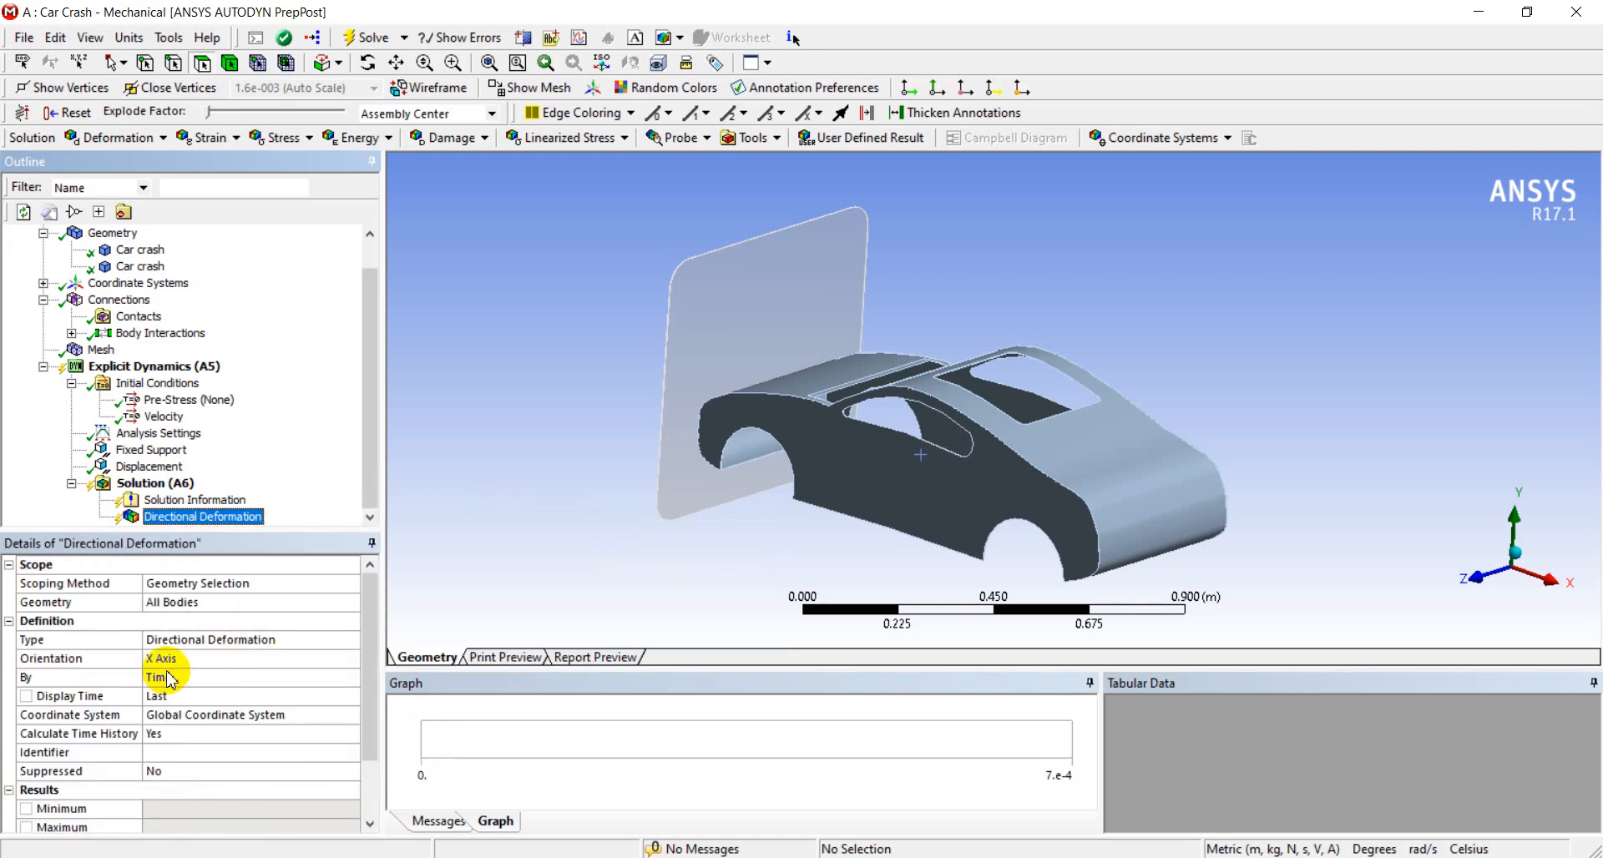
pyautogui.rightClick(164, 484)
pyautogui.moveTo(350, 496)
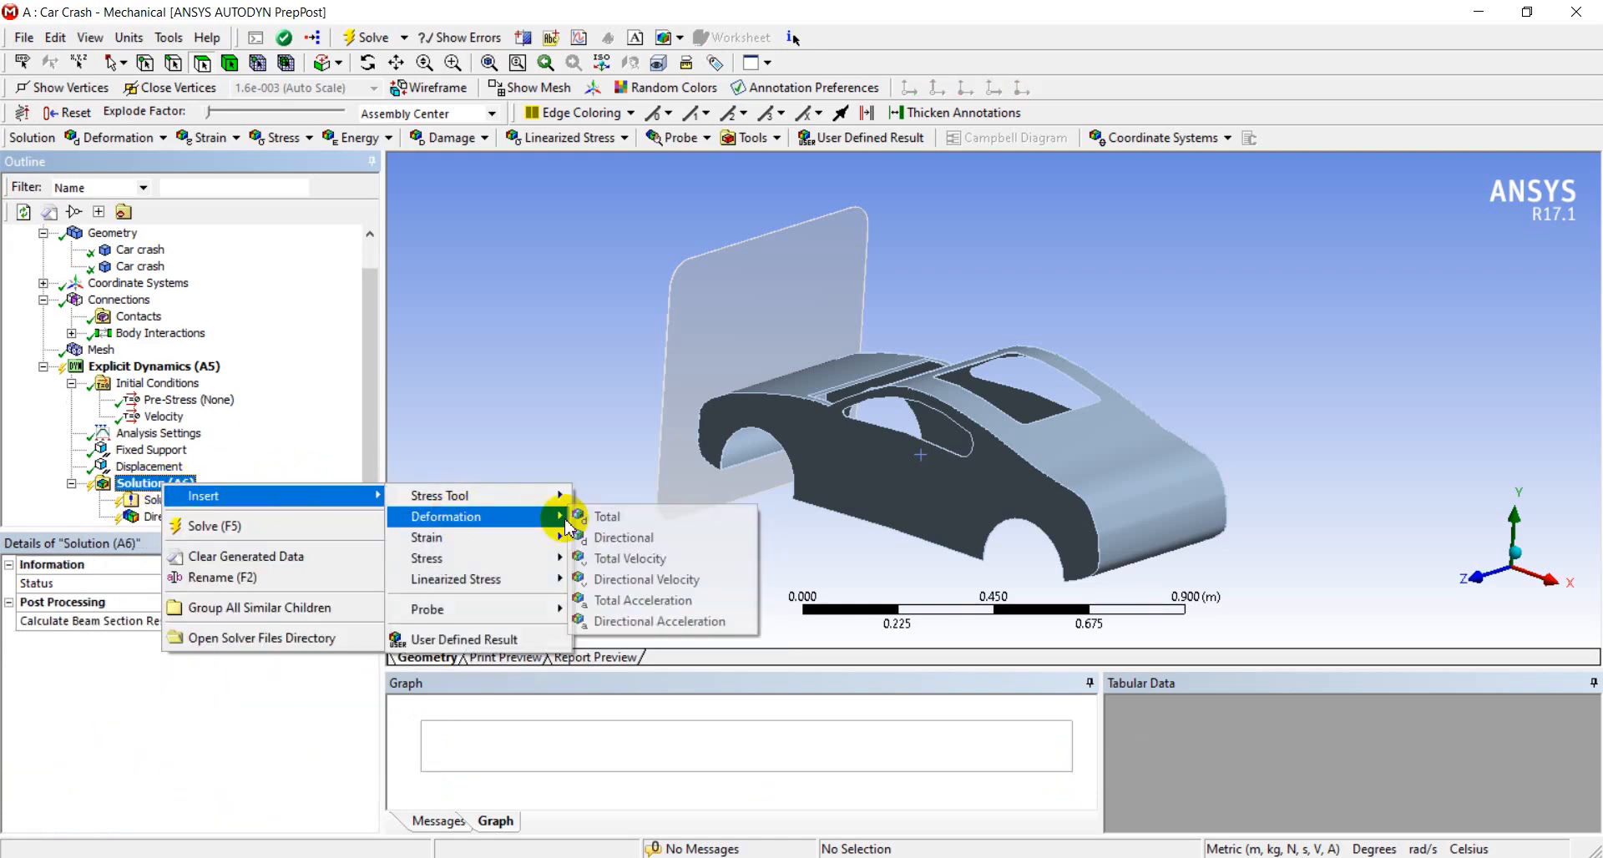
pyautogui.click(602, 517)
# Insert equivalent plastic strain and equivalent (von-Mises) stress results in the solution
pyautogui.rightClick(164, 469)
pyautogui.moveTo(351, 483)
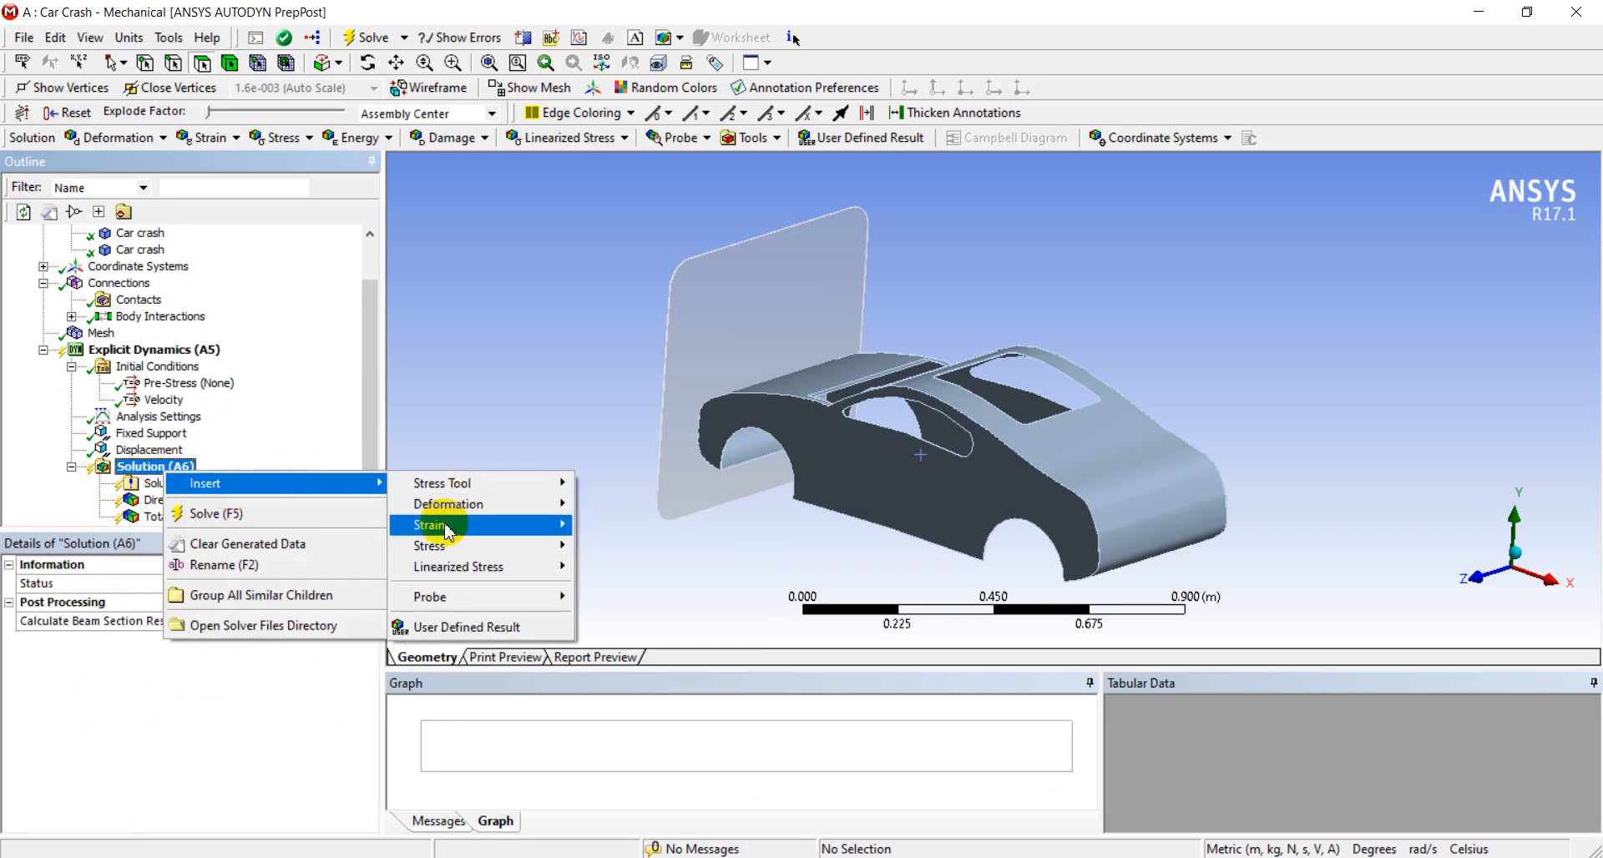
pyautogui.moveTo(448, 532)
pyautogui.click(626, 725)
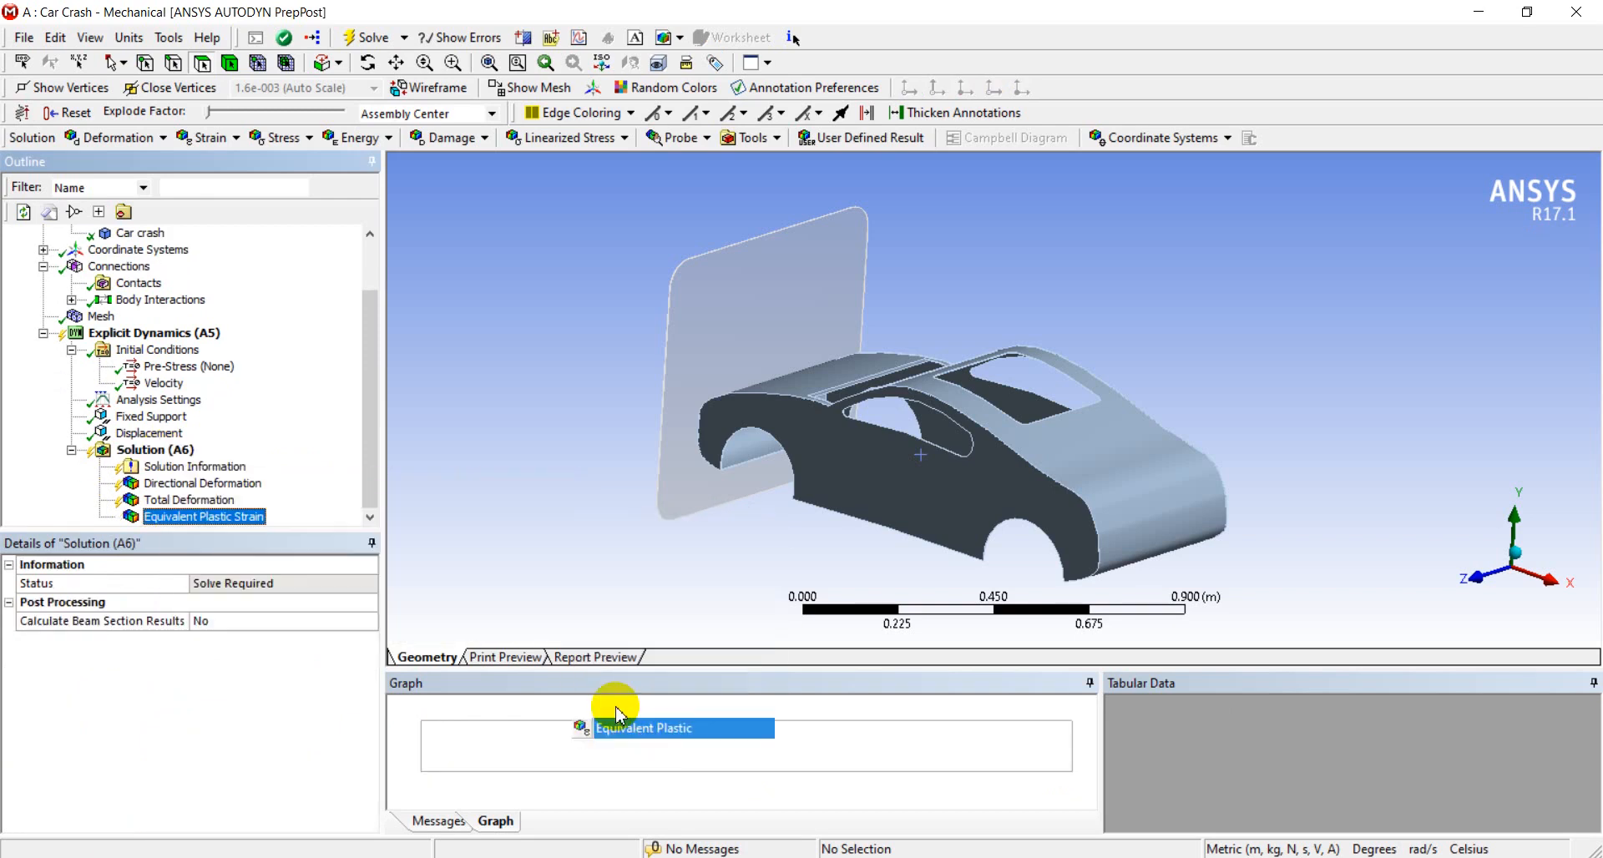
pyautogui.rightClick(167, 452)
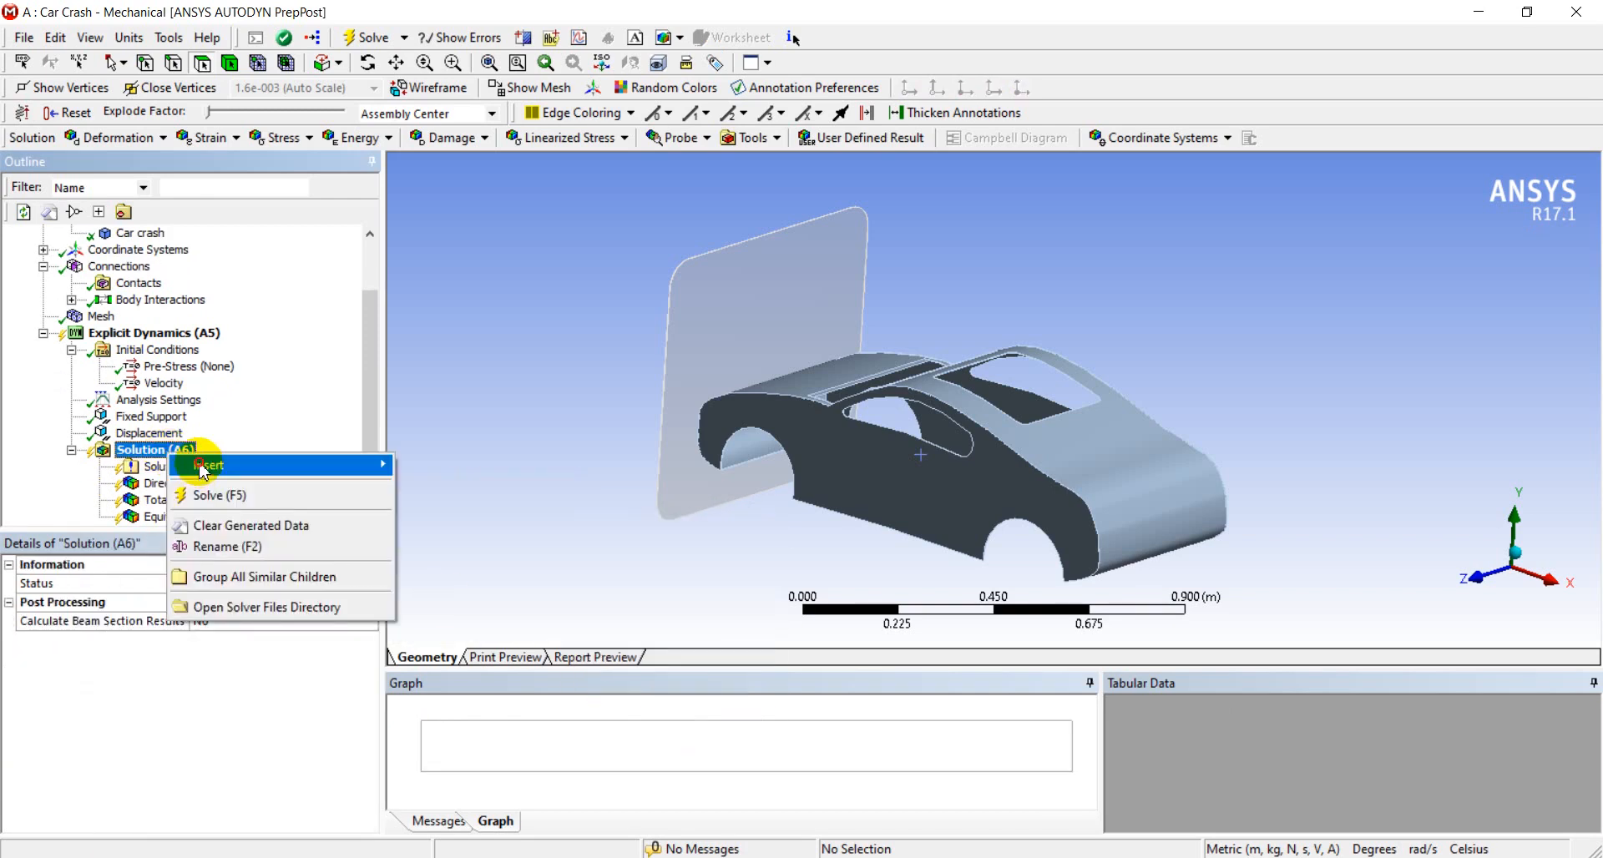
pyautogui.moveTo(204, 465)
pyautogui.moveTo(501, 527)
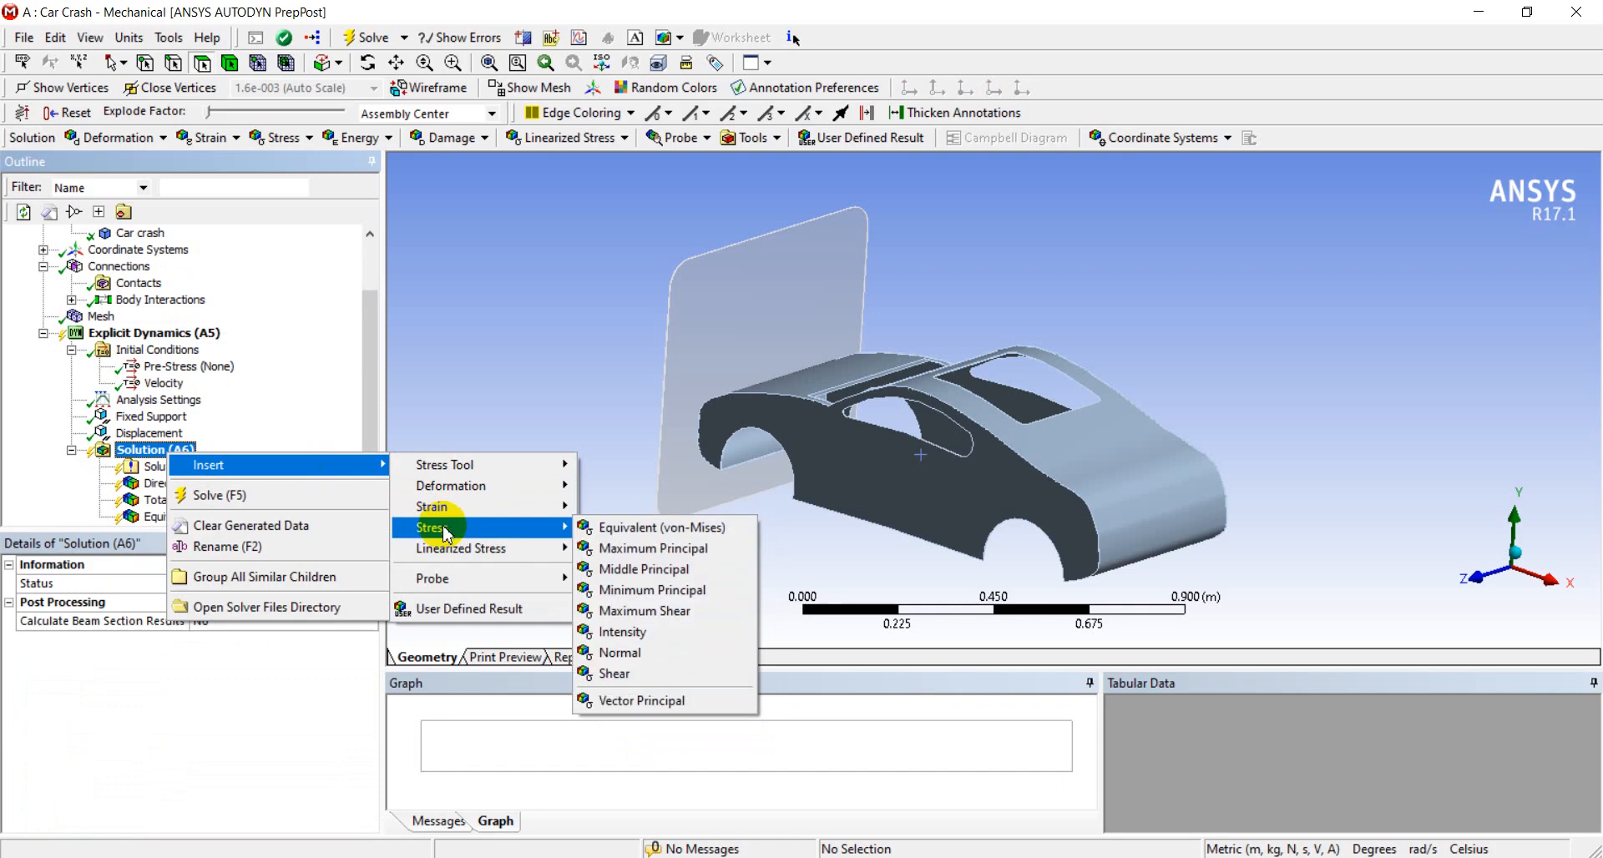
pyautogui.click(689, 532)
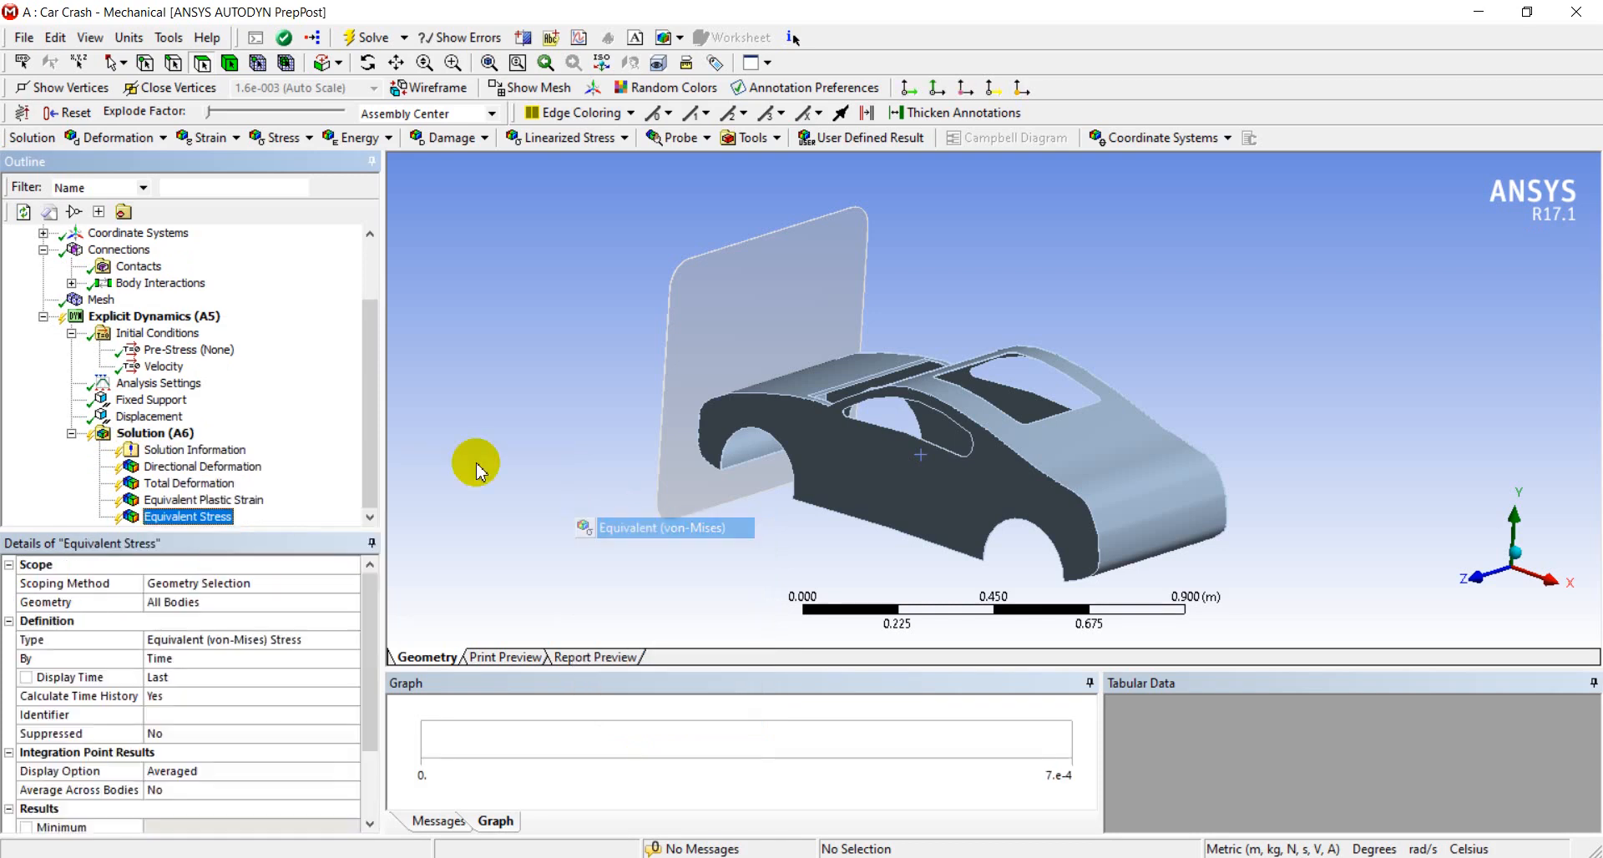
# Solve the explicit dynamics analysis and display the directional deformation result
pyautogui.rightClick(177, 438)
pyautogui.click(242, 475)
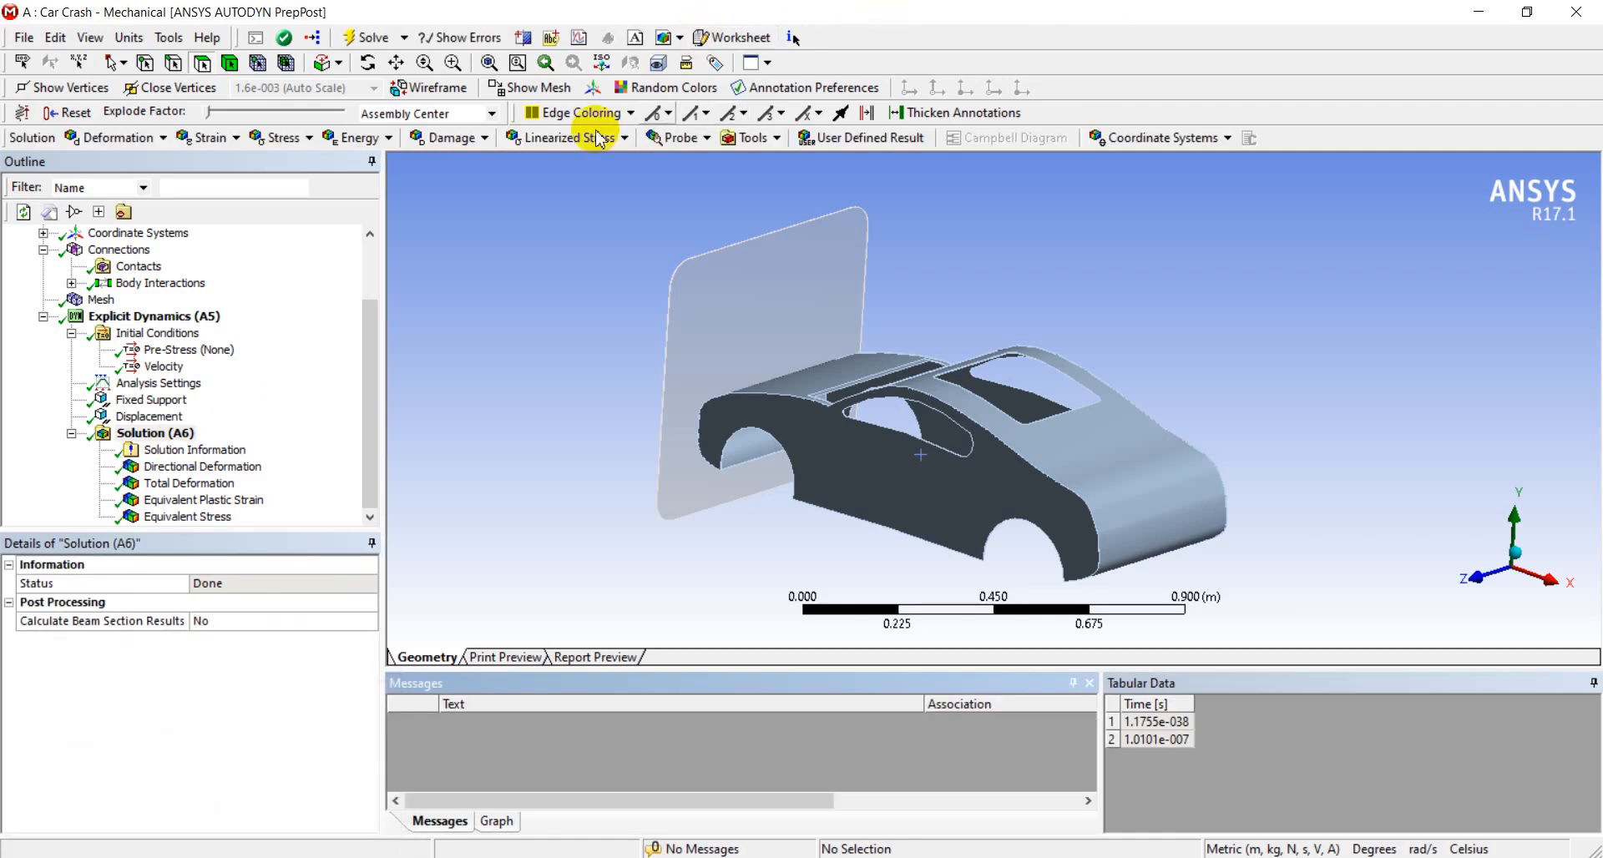
pyautogui.click(197, 468)
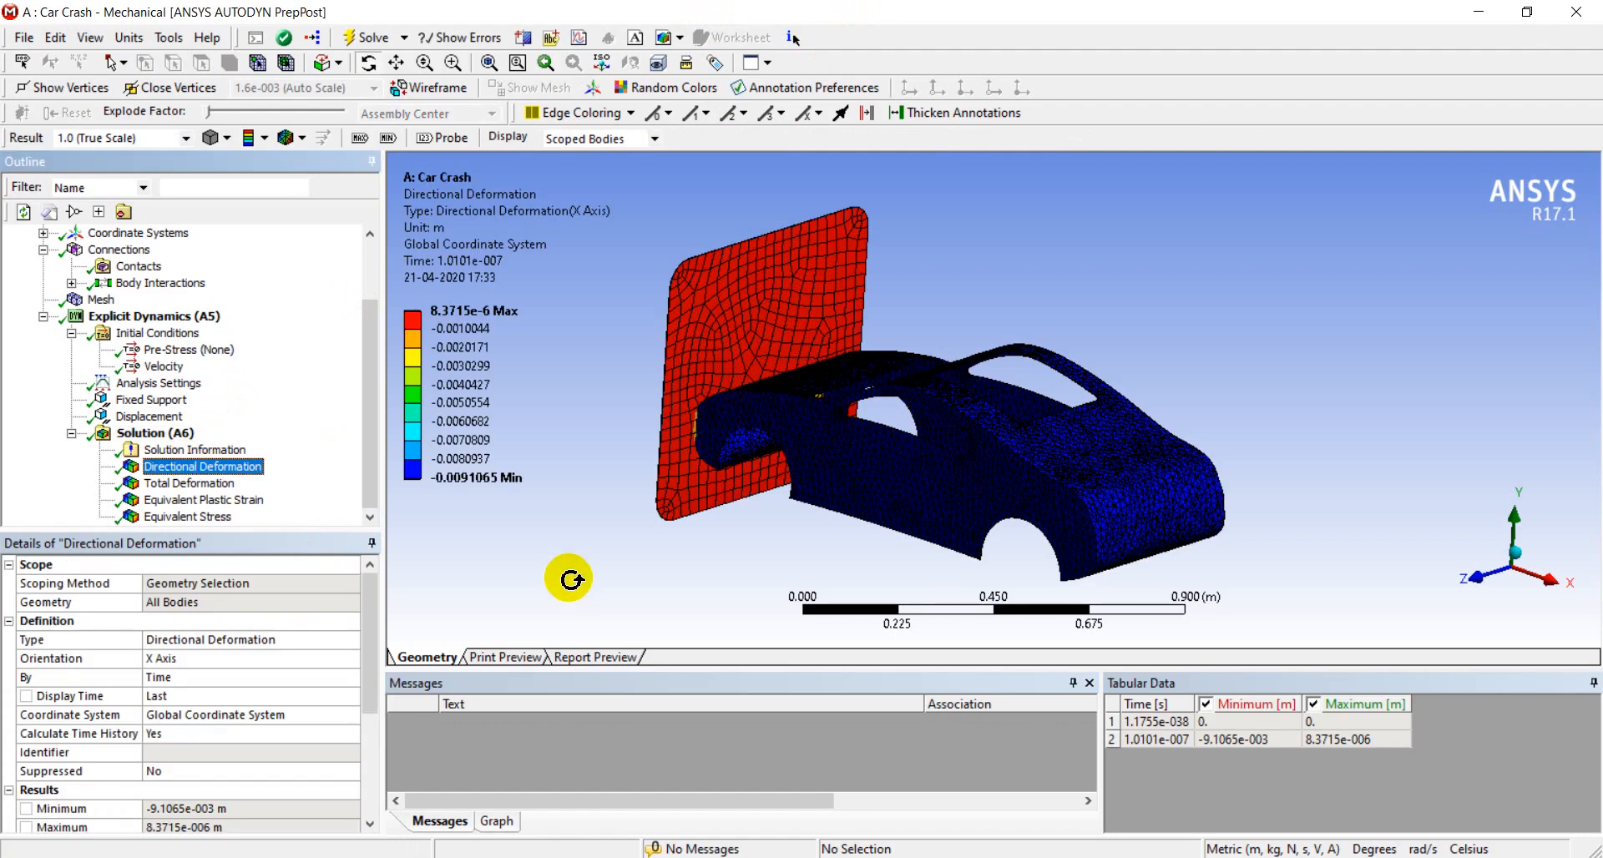
# Set the result animation to 40 frames and play it for the directional deformation
pyautogui.click(496, 820)
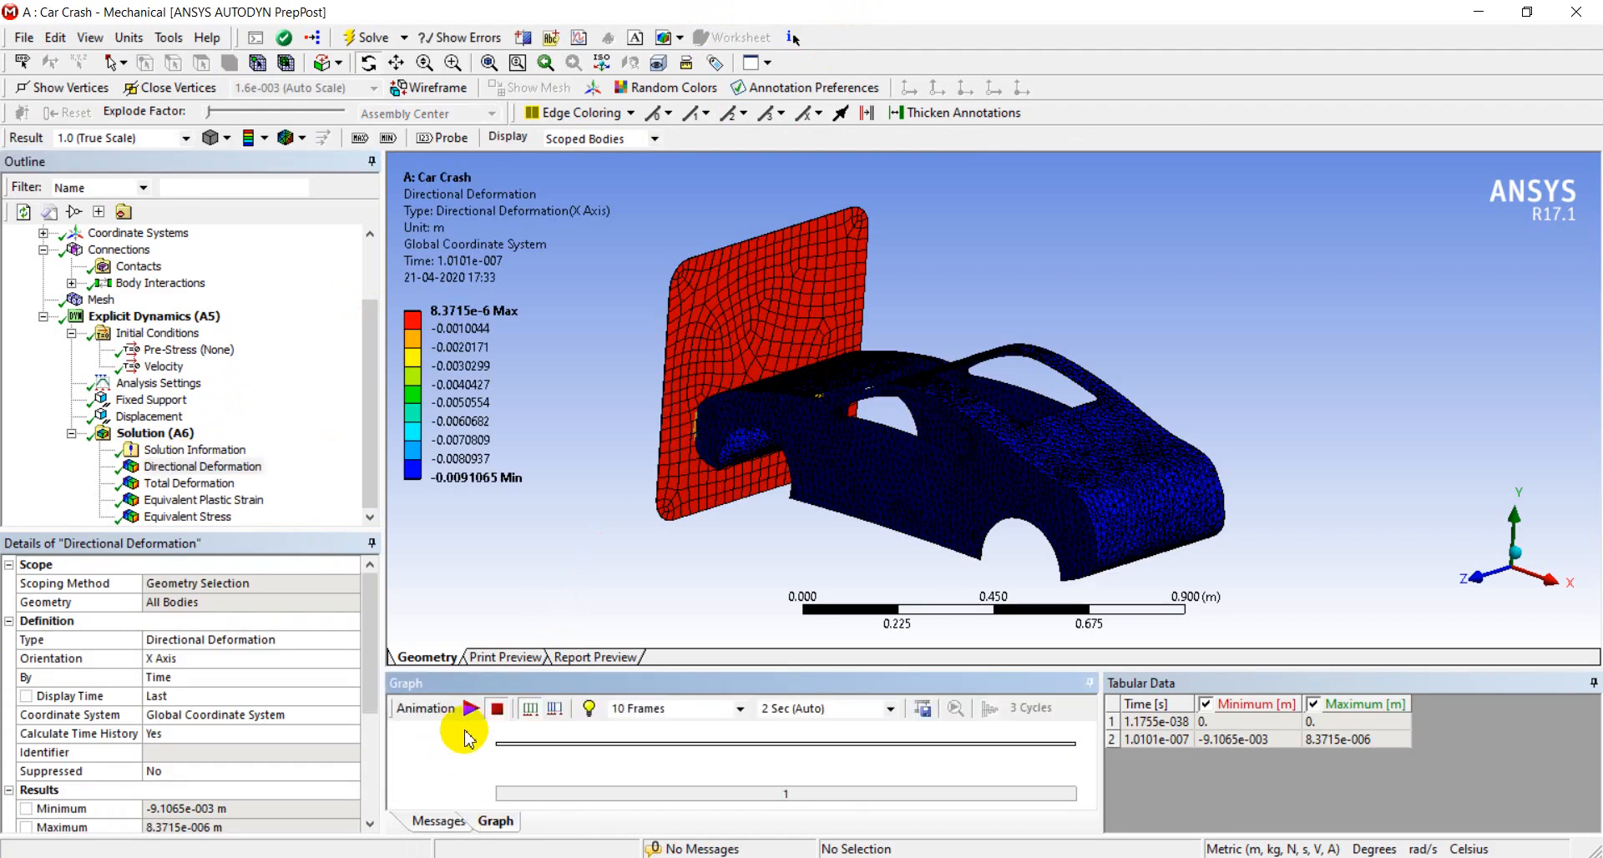
pyautogui.click(728, 708)
pyautogui.click(659, 787)
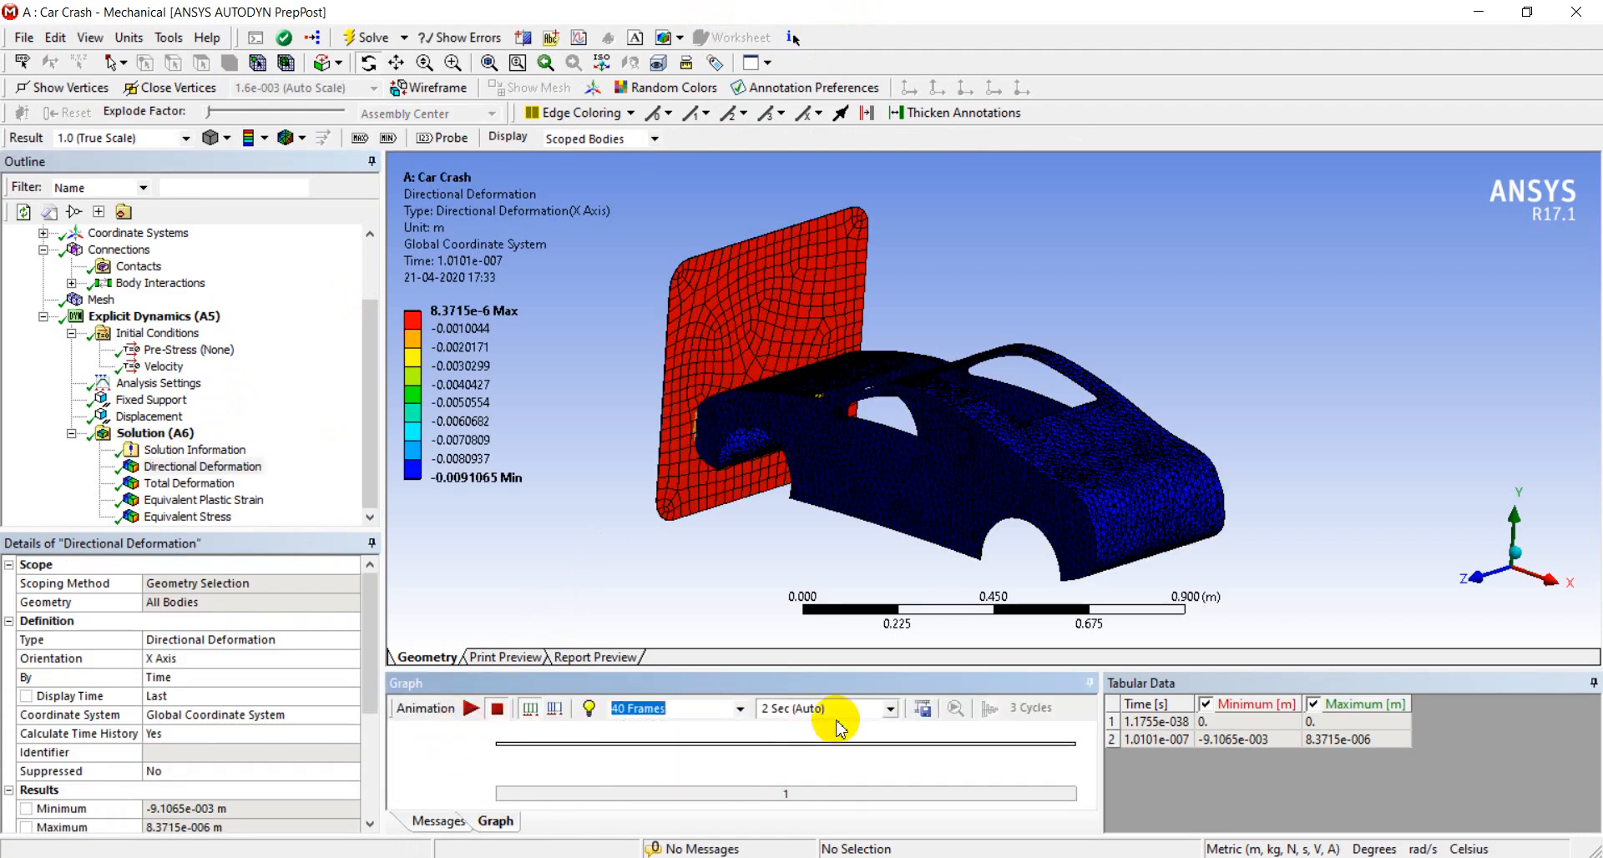
pyautogui.click(472, 710)
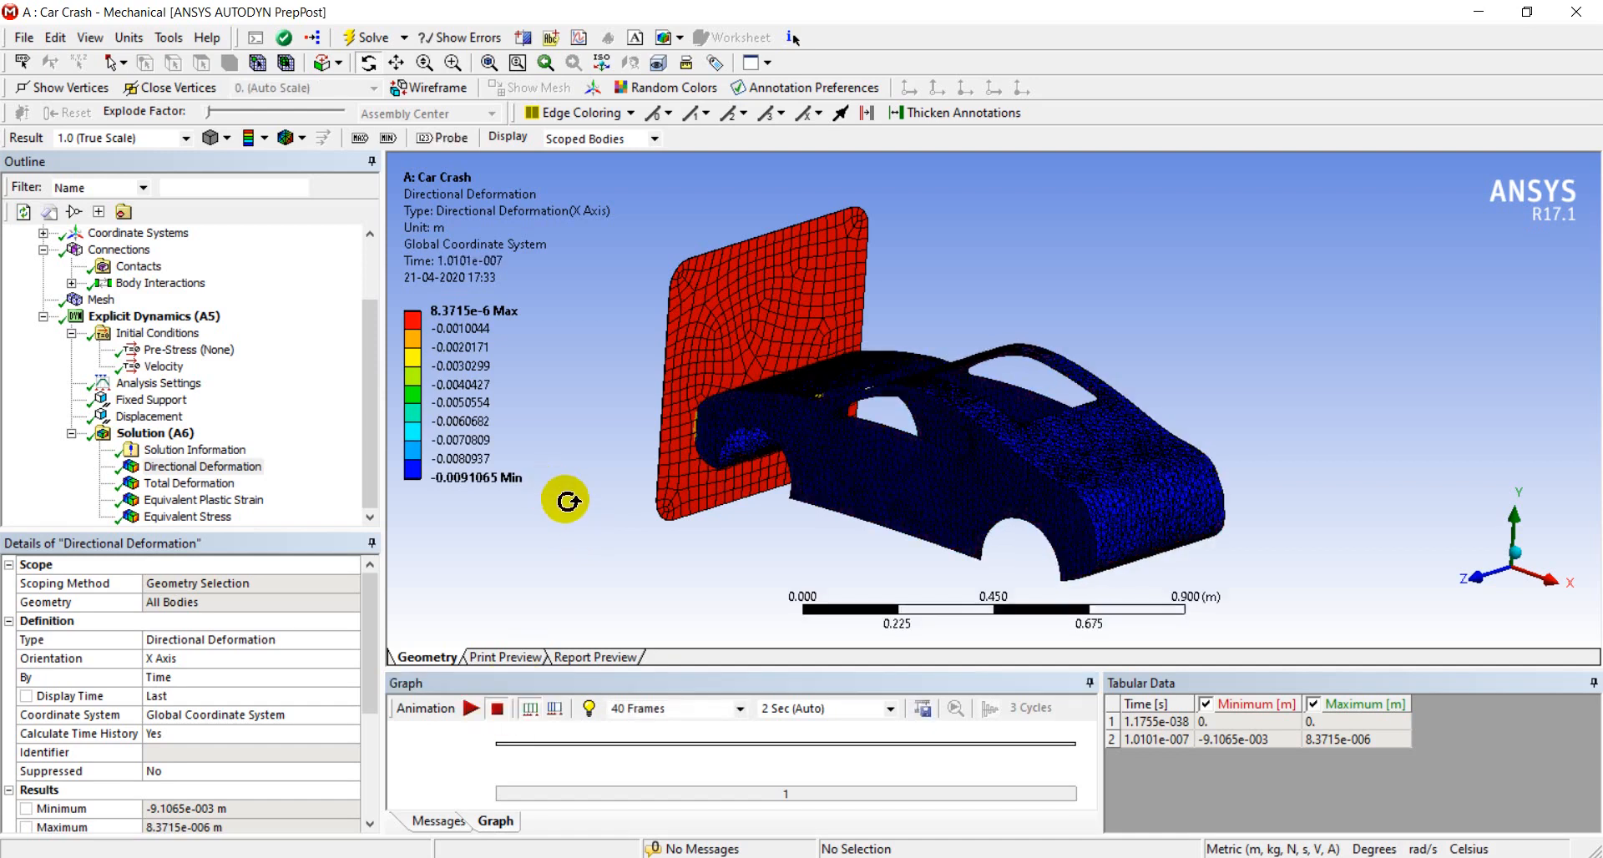
# Set the X component of the car body's initial velocity to -900 m/s and solve the analysis again
pyautogui.click(163, 365)
pyautogui.click(173, 696)
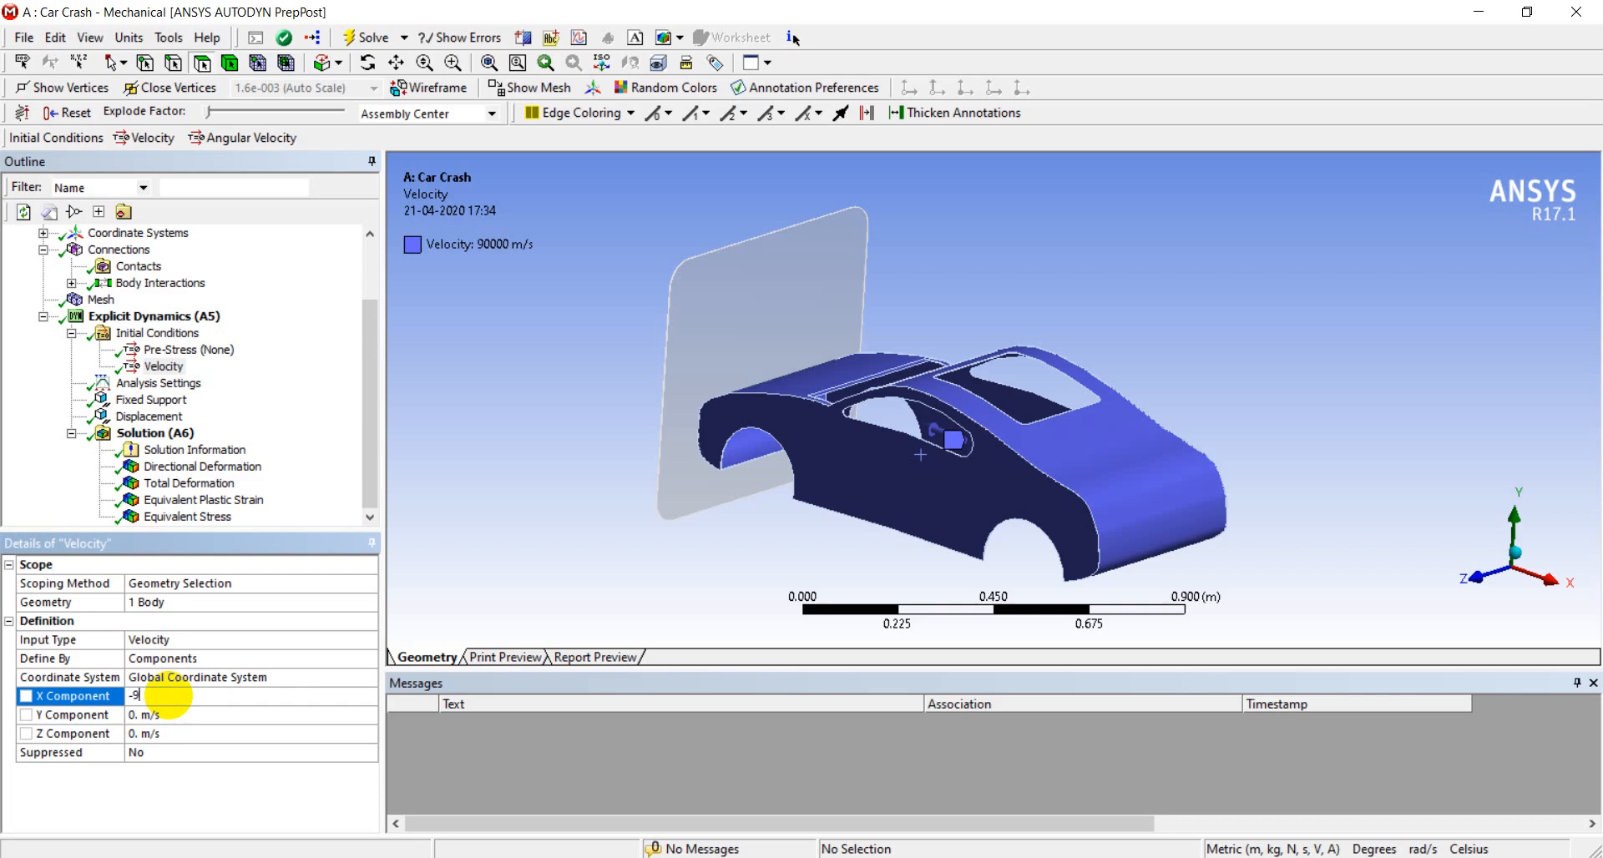
pyautogui.rightClick(160, 433)
pyautogui.click(216, 479)
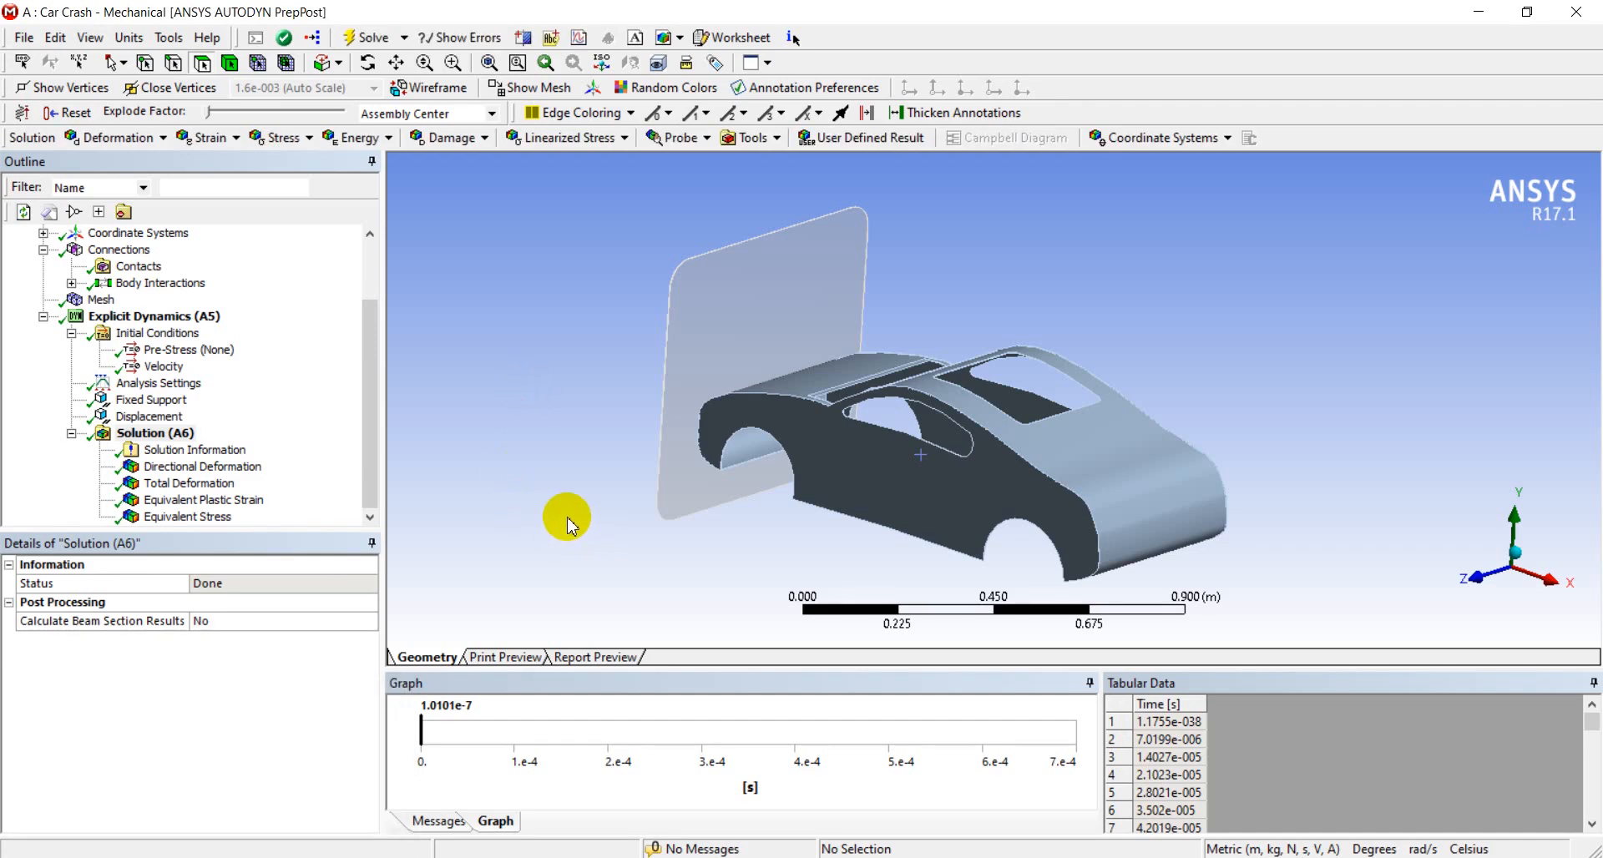
# Review the directional deformation, total deformation, equivalent plastic strain and equivalent stress results, finishing on directional deformation
pyautogui.click(184, 452)
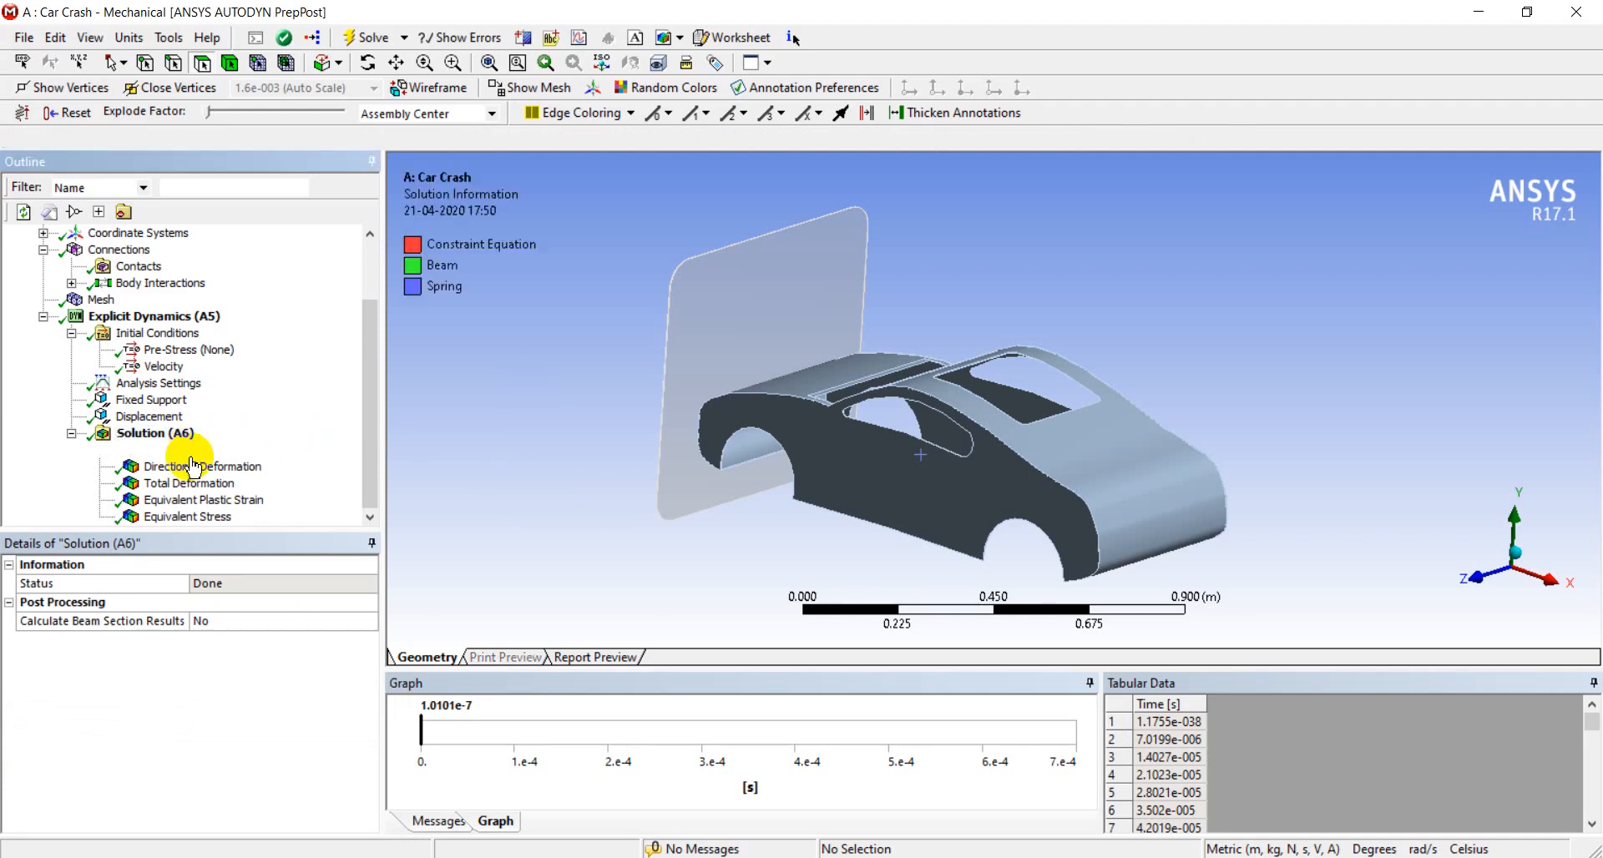
pyautogui.click(191, 468)
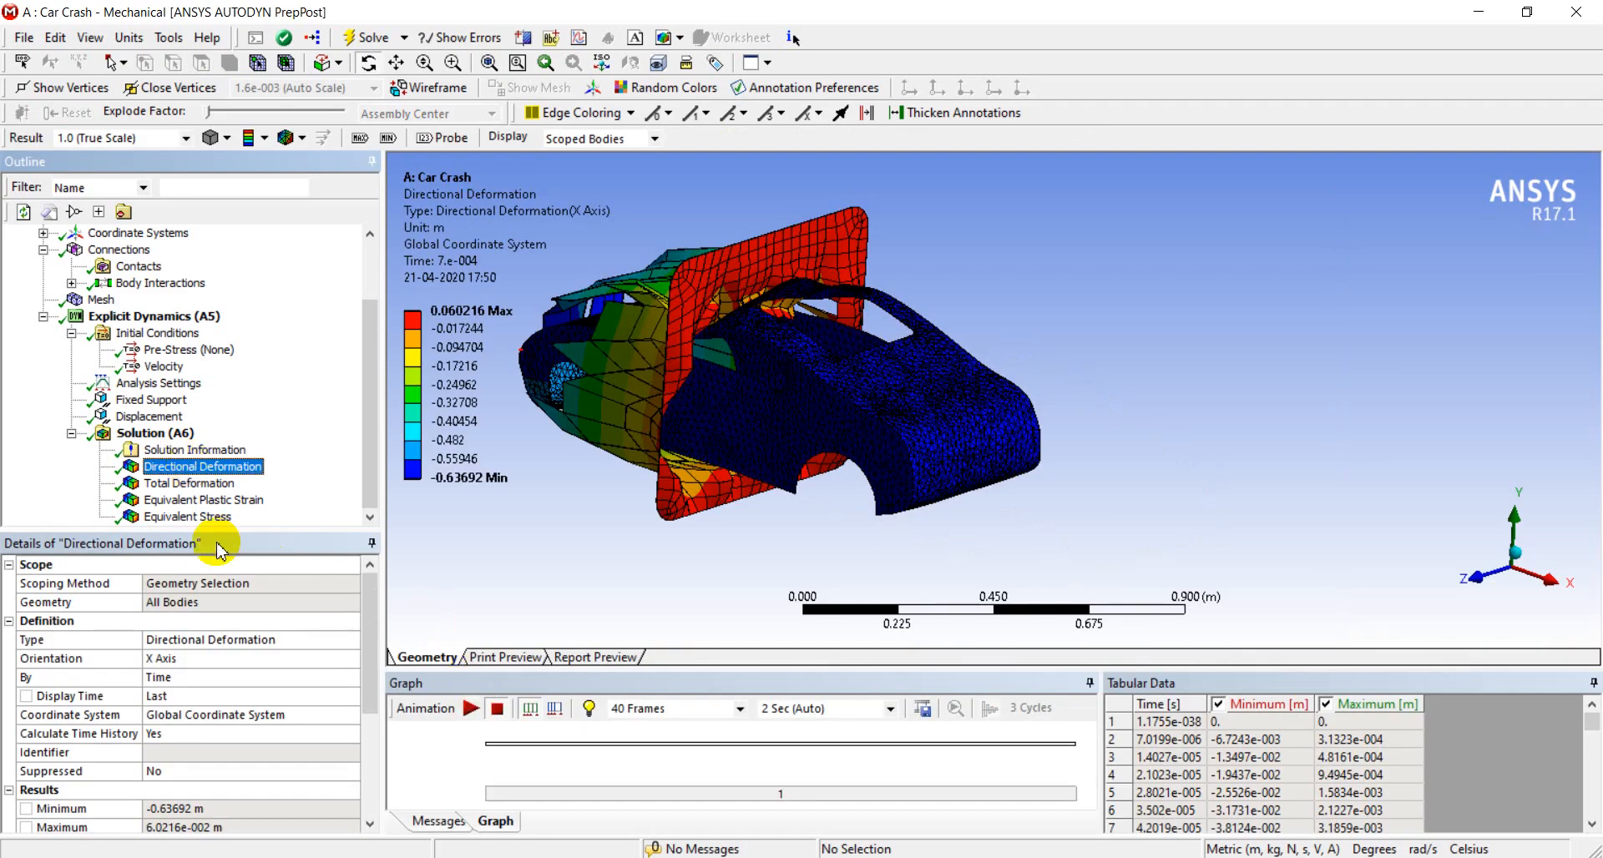
pyautogui.click(213, 485)
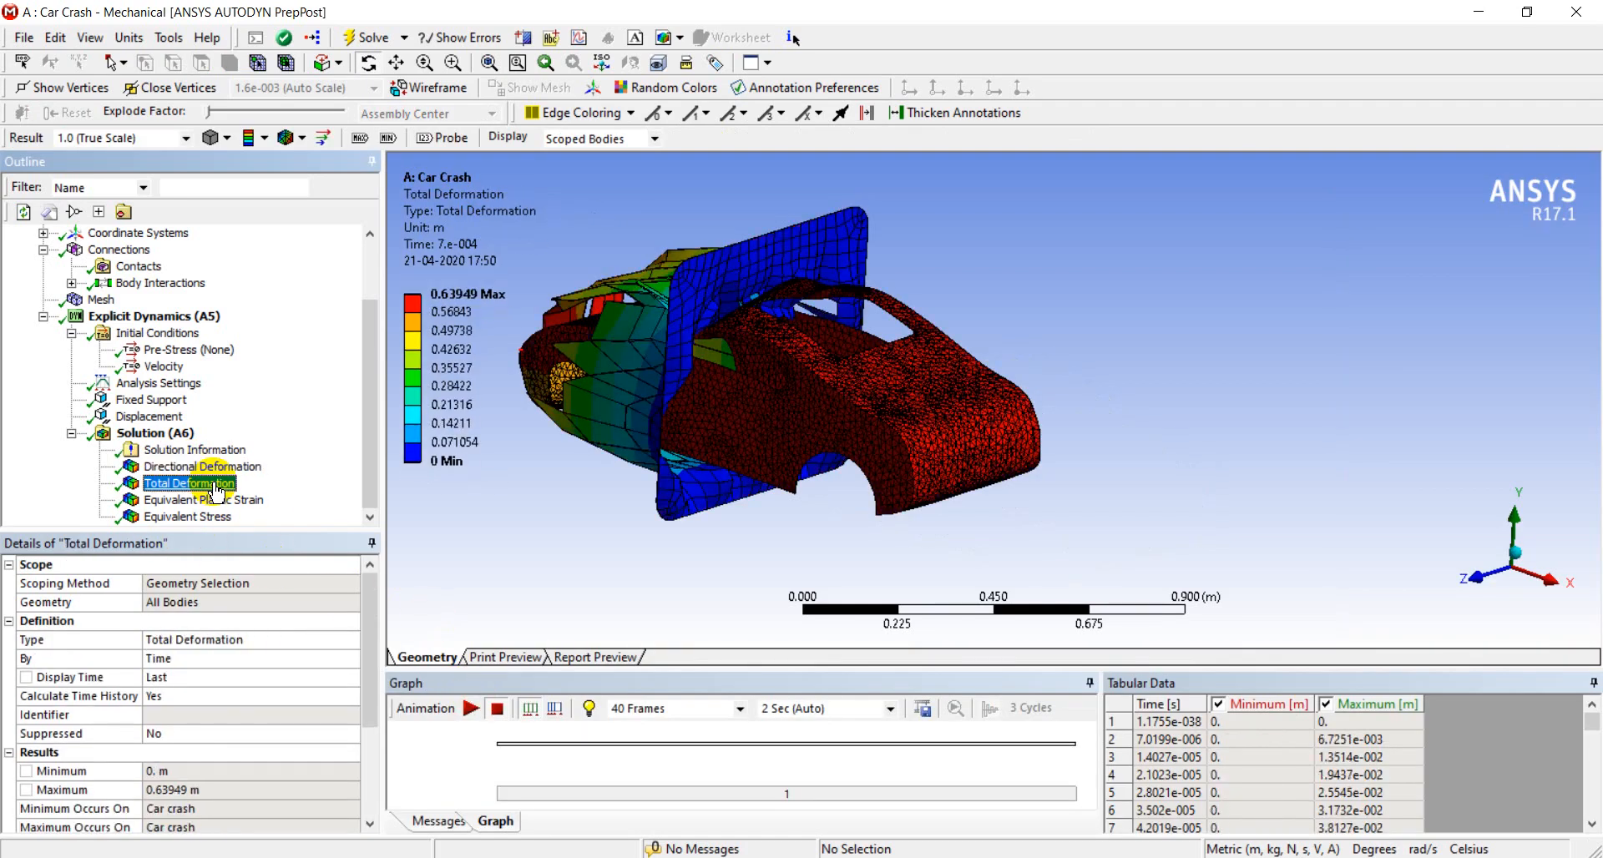
pyautogui.click(216, 501)
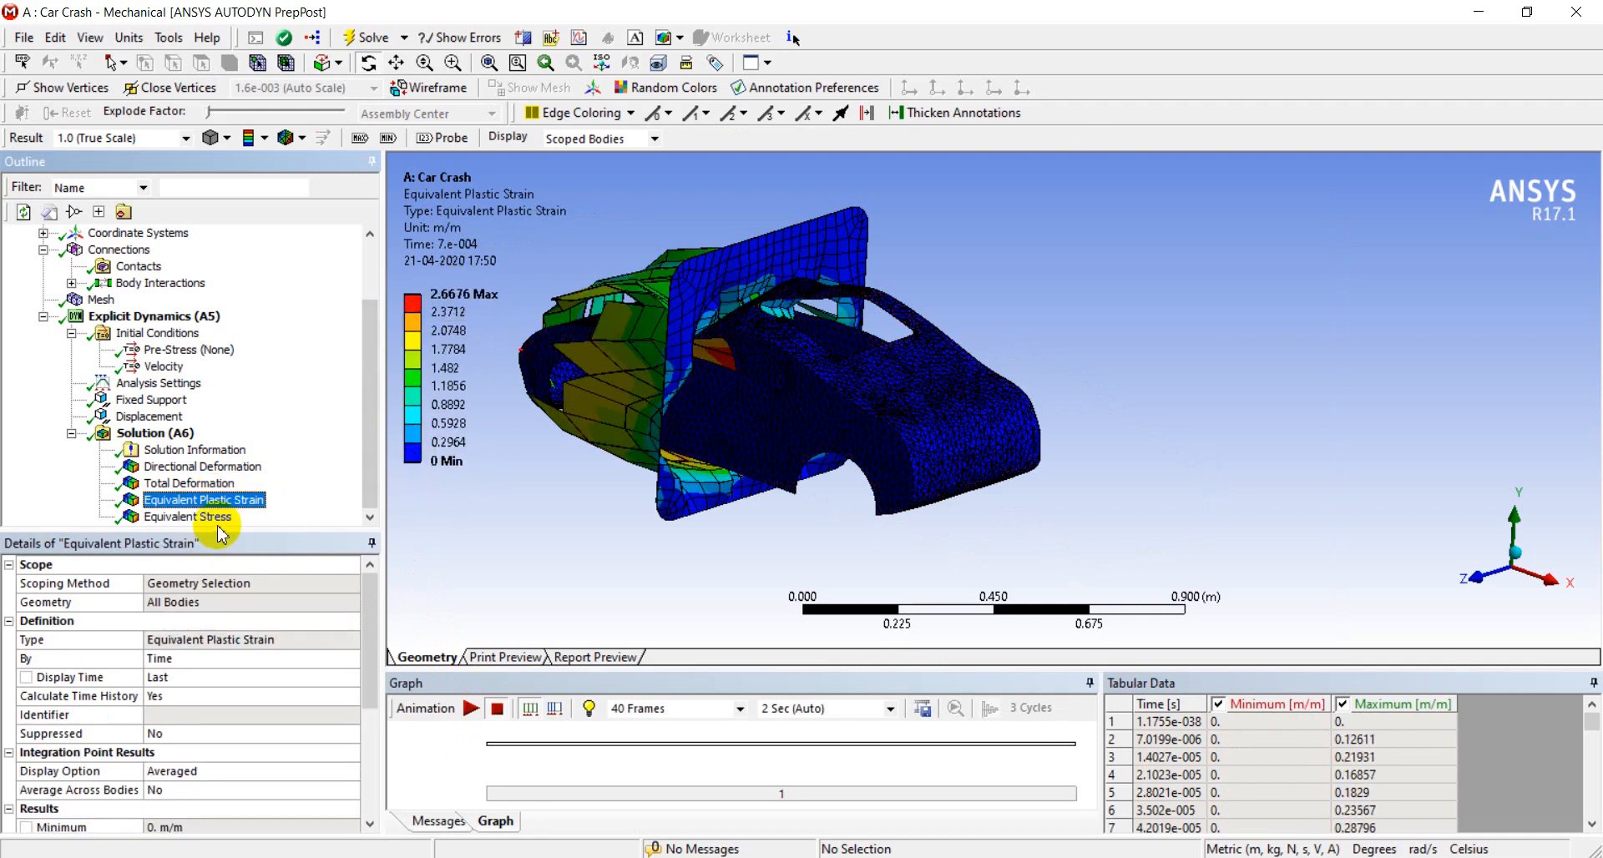
pyautogui.click(206, 520)
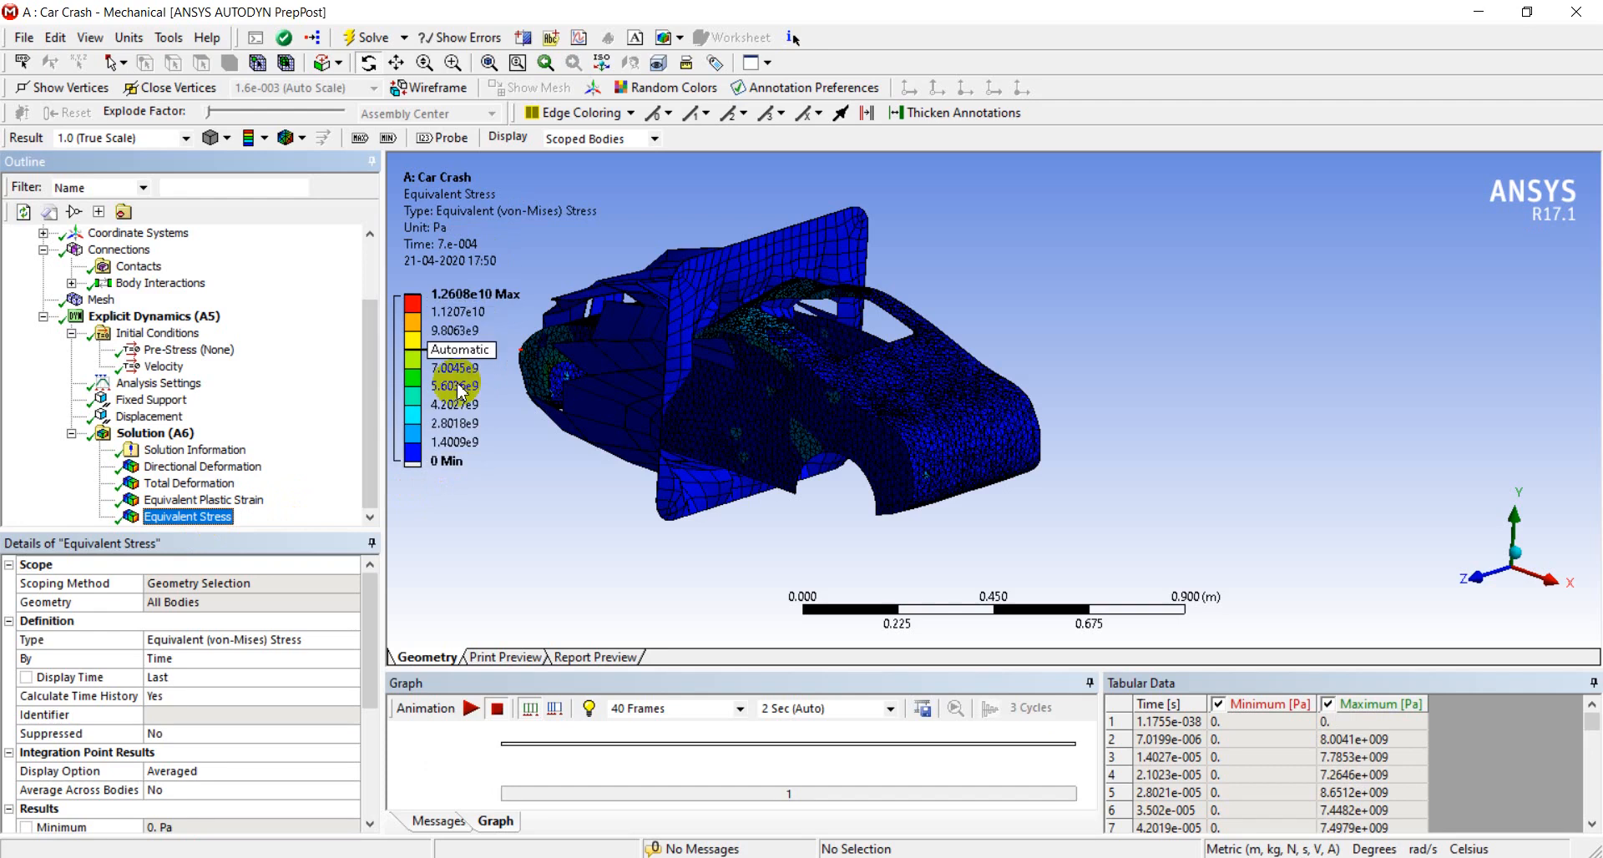
pyautogui.click(246, 468)
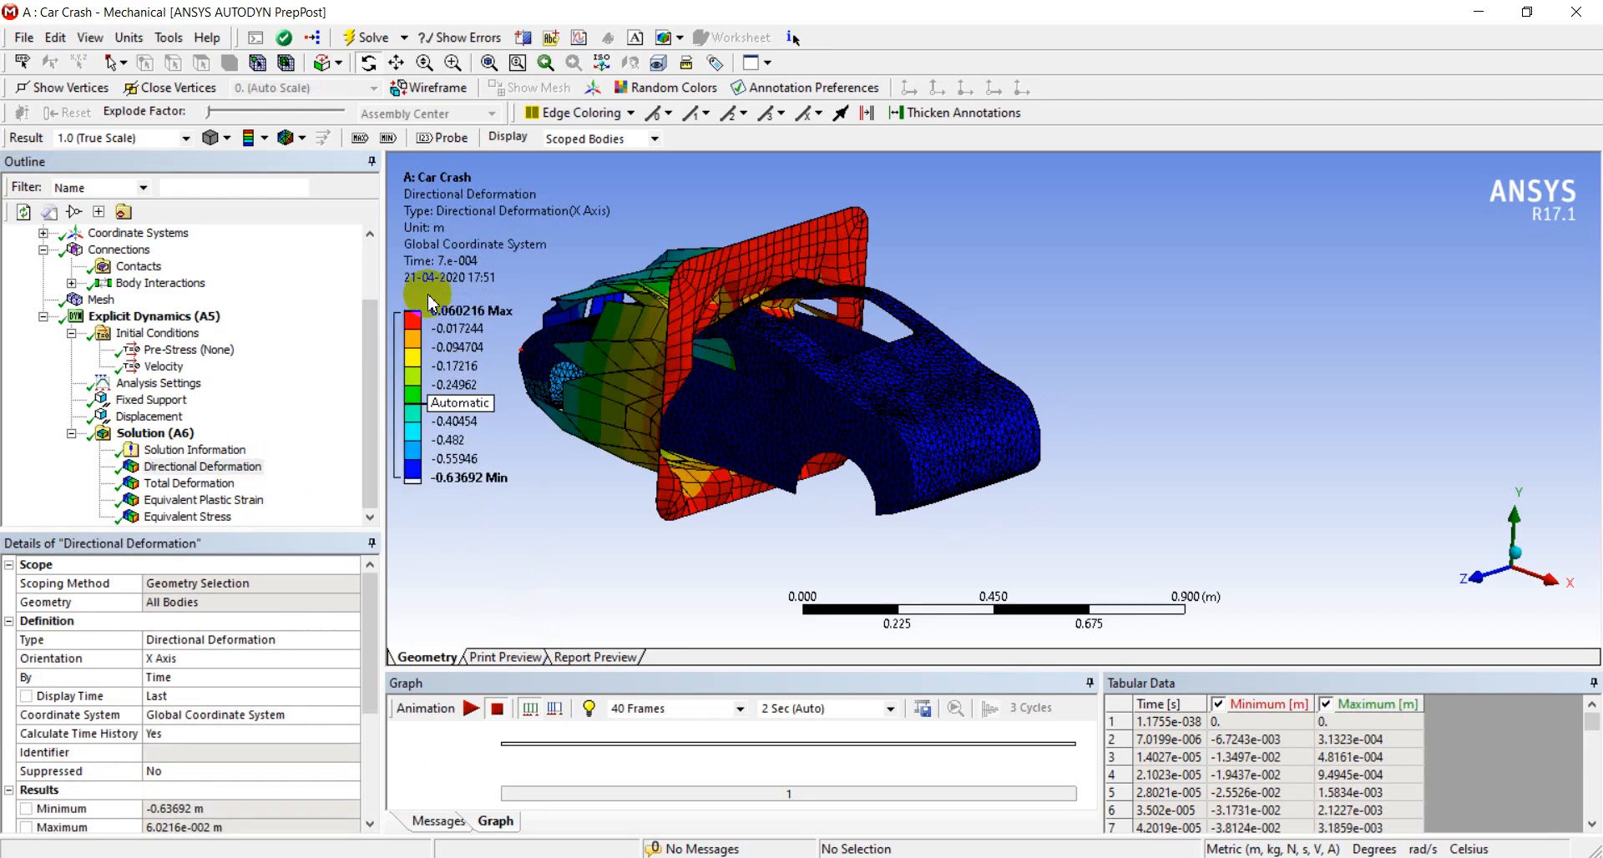
# Display the directional deformation contours without mesh edges using the No WireFrame option
pyautogui.click(297, 140)
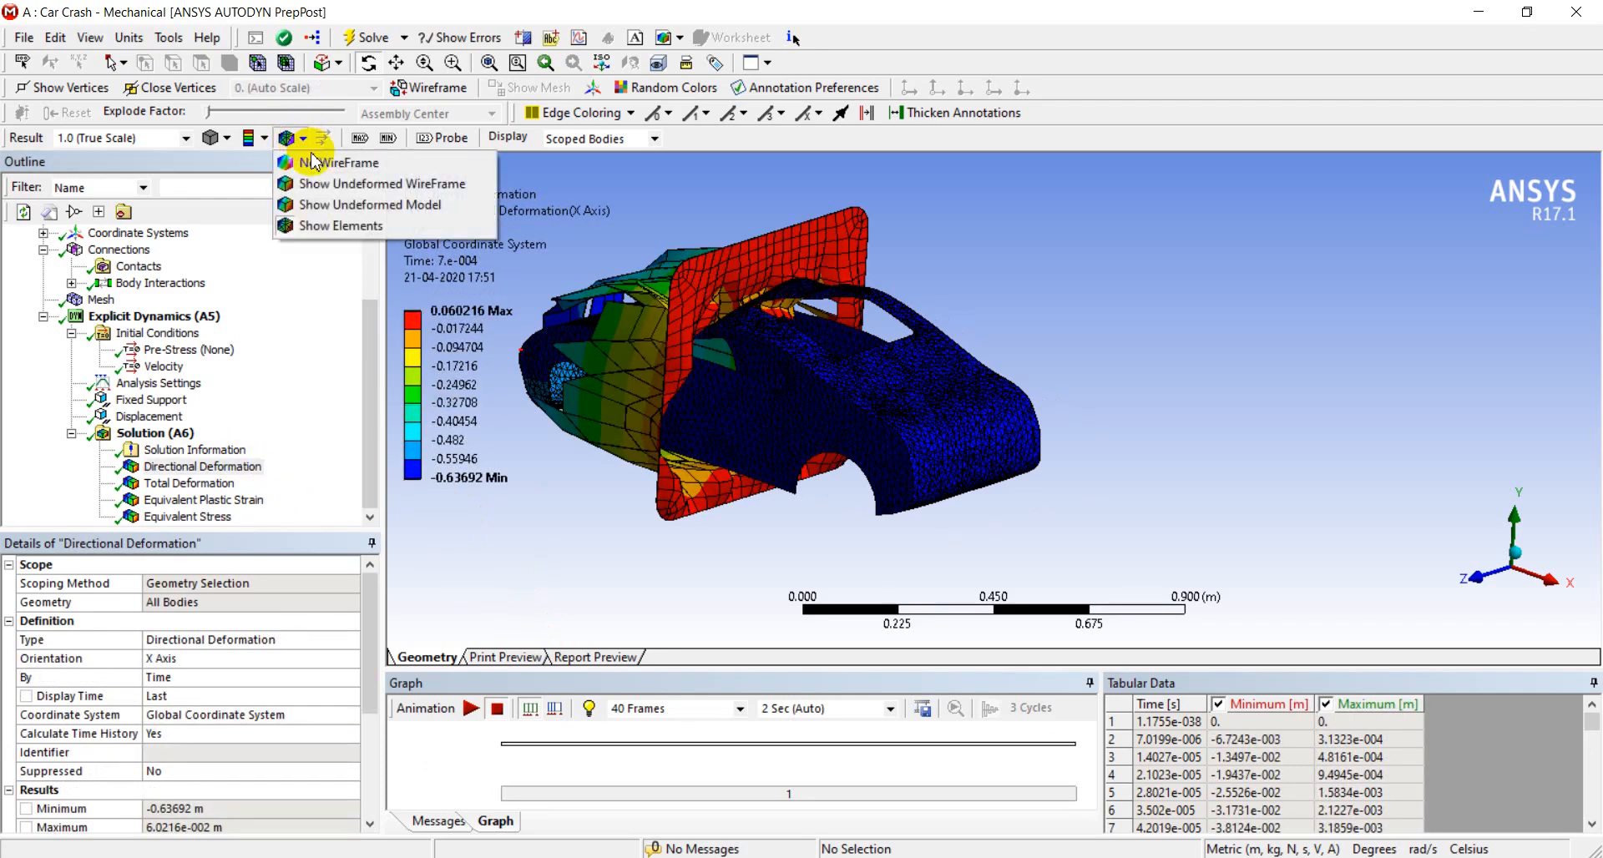
pyautogui.click(315, 158)
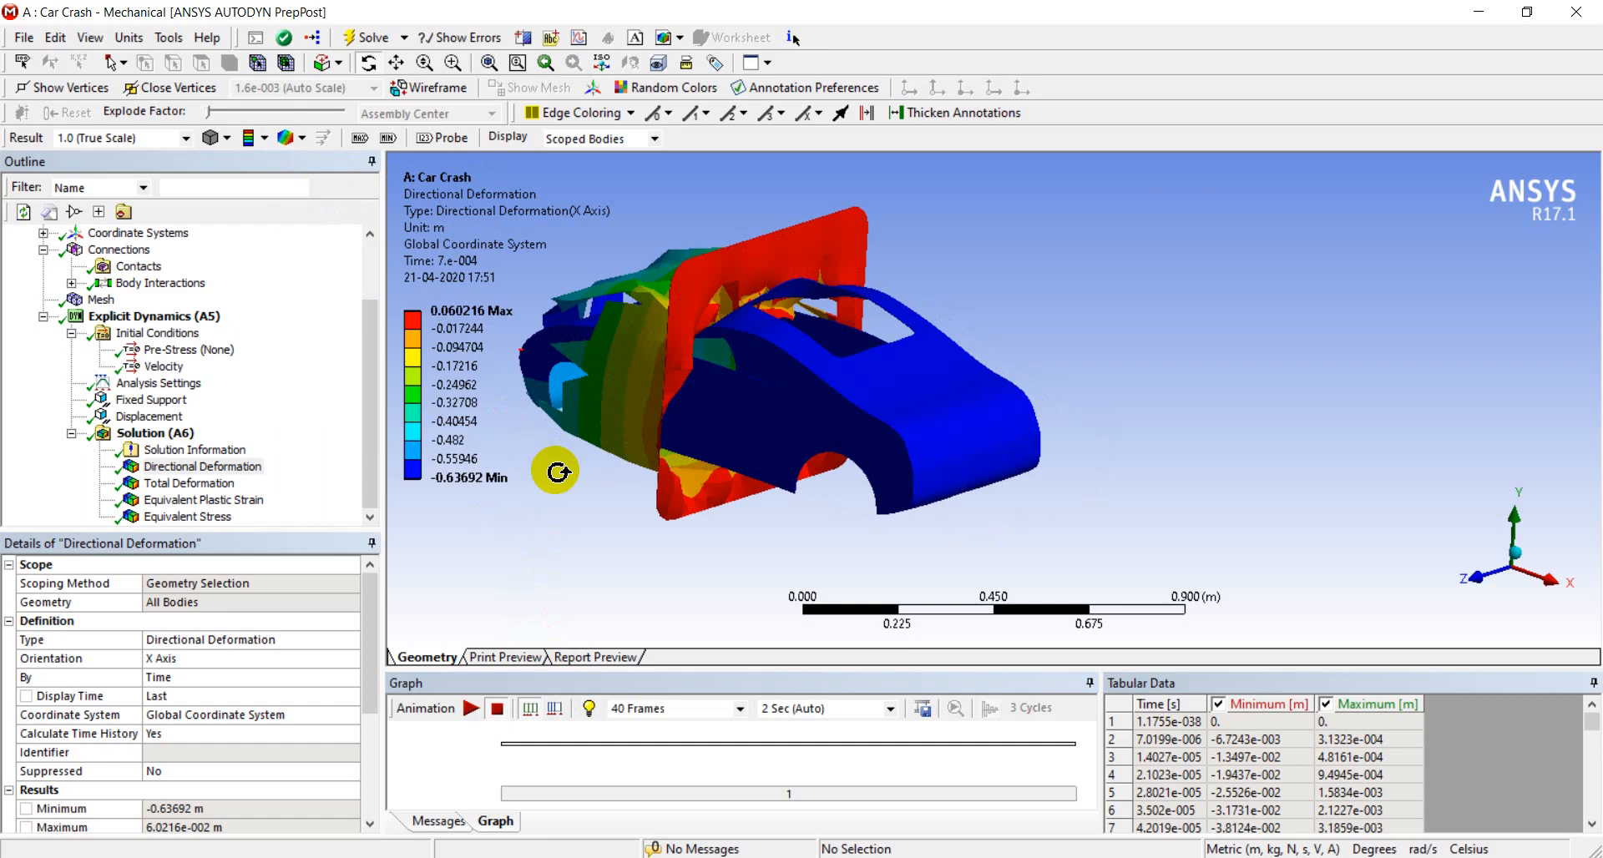
pyautogui.click(301, 140)
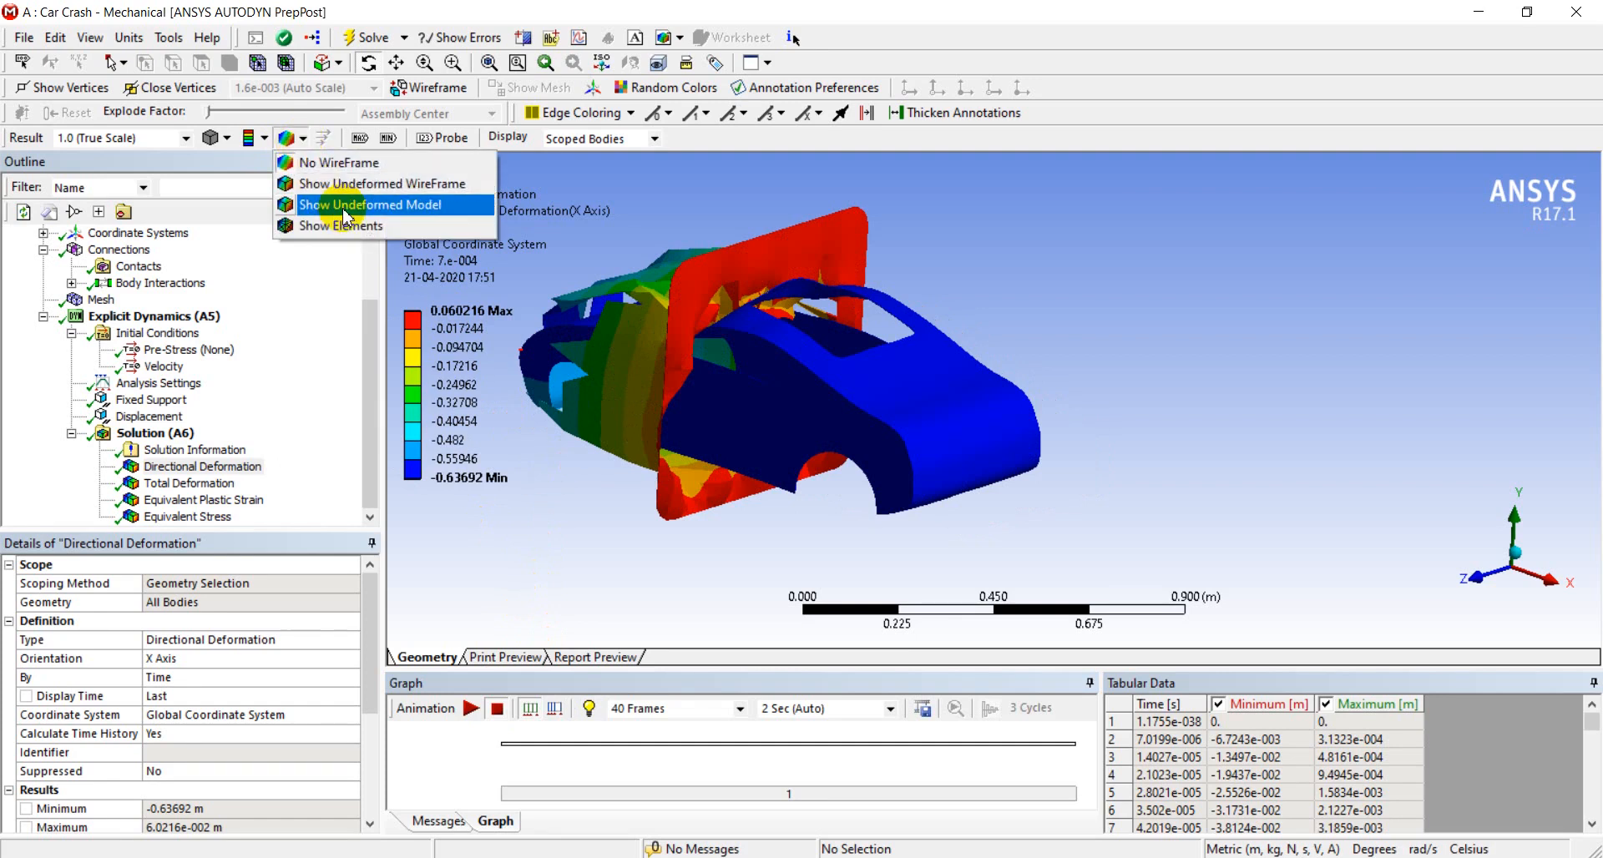
pyautogui.click(658, 180)
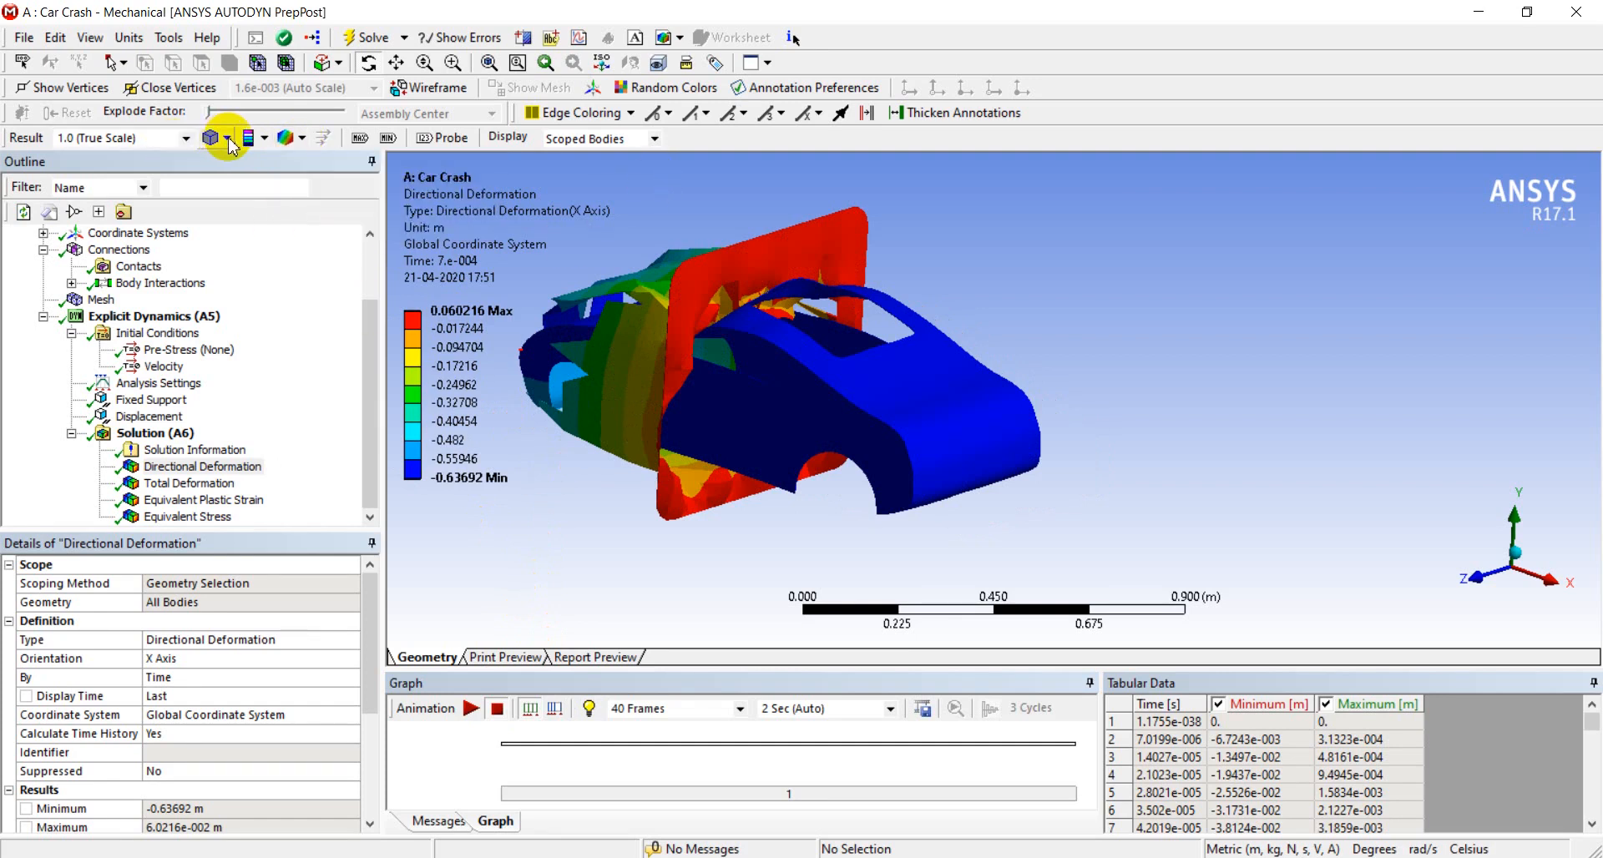
pyautogui.click(228, 139)
pyautogui.click(599, 536)
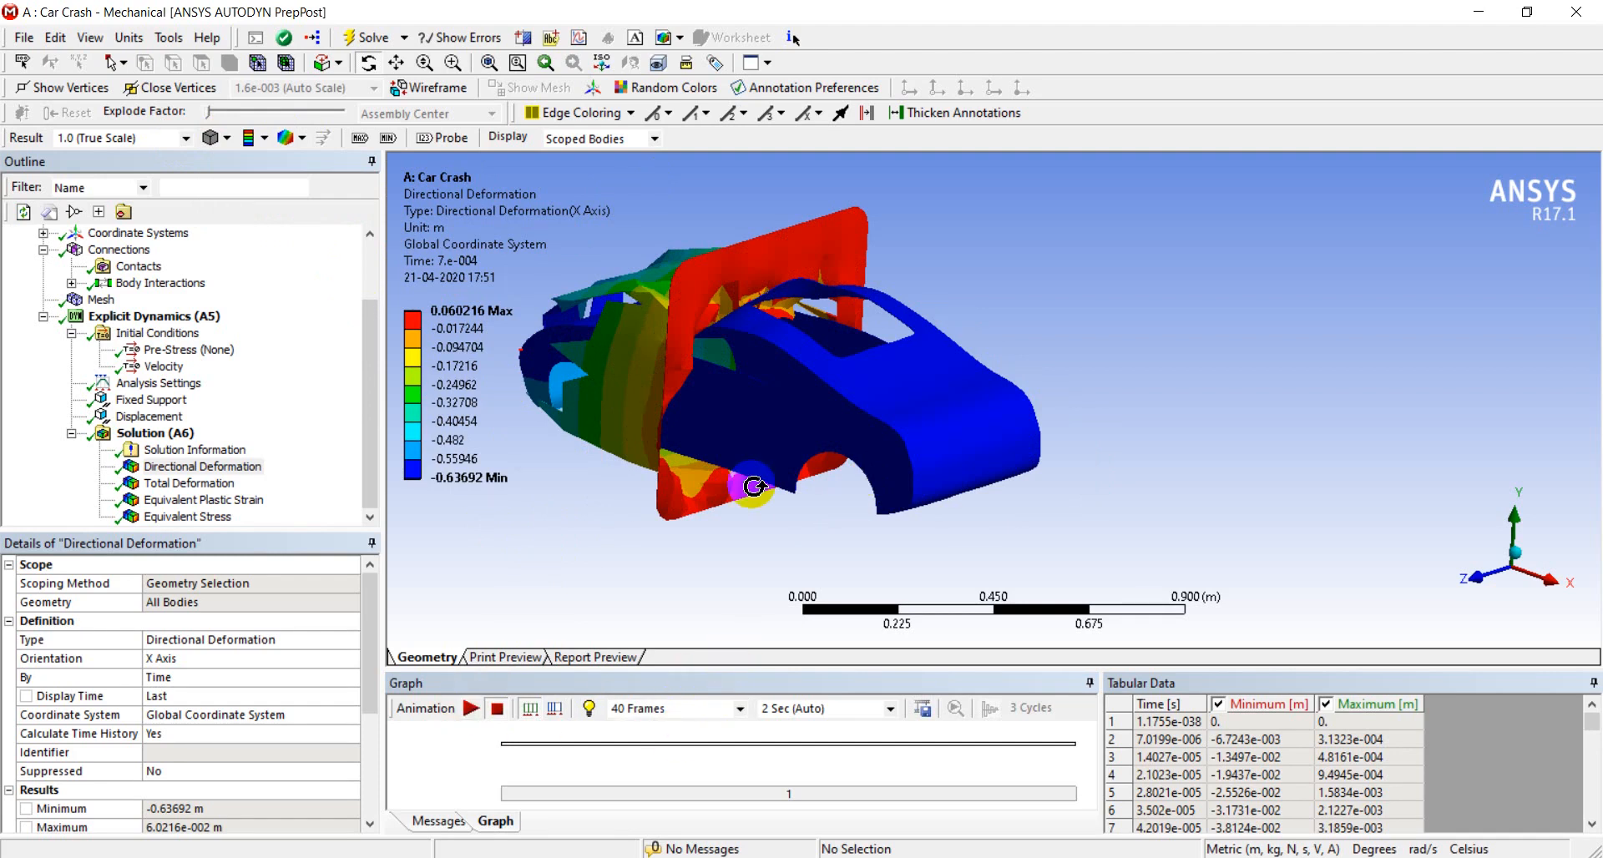
# Play the directional deformation animation, view the crash from other angles, and stop the playback
pyautogui.keyDown('ctrl'); pyautogui.moveTo(752, 485); pyautogui.dragTo(967, 505, button='middle'); pyautogui.keyUp('ctrl')
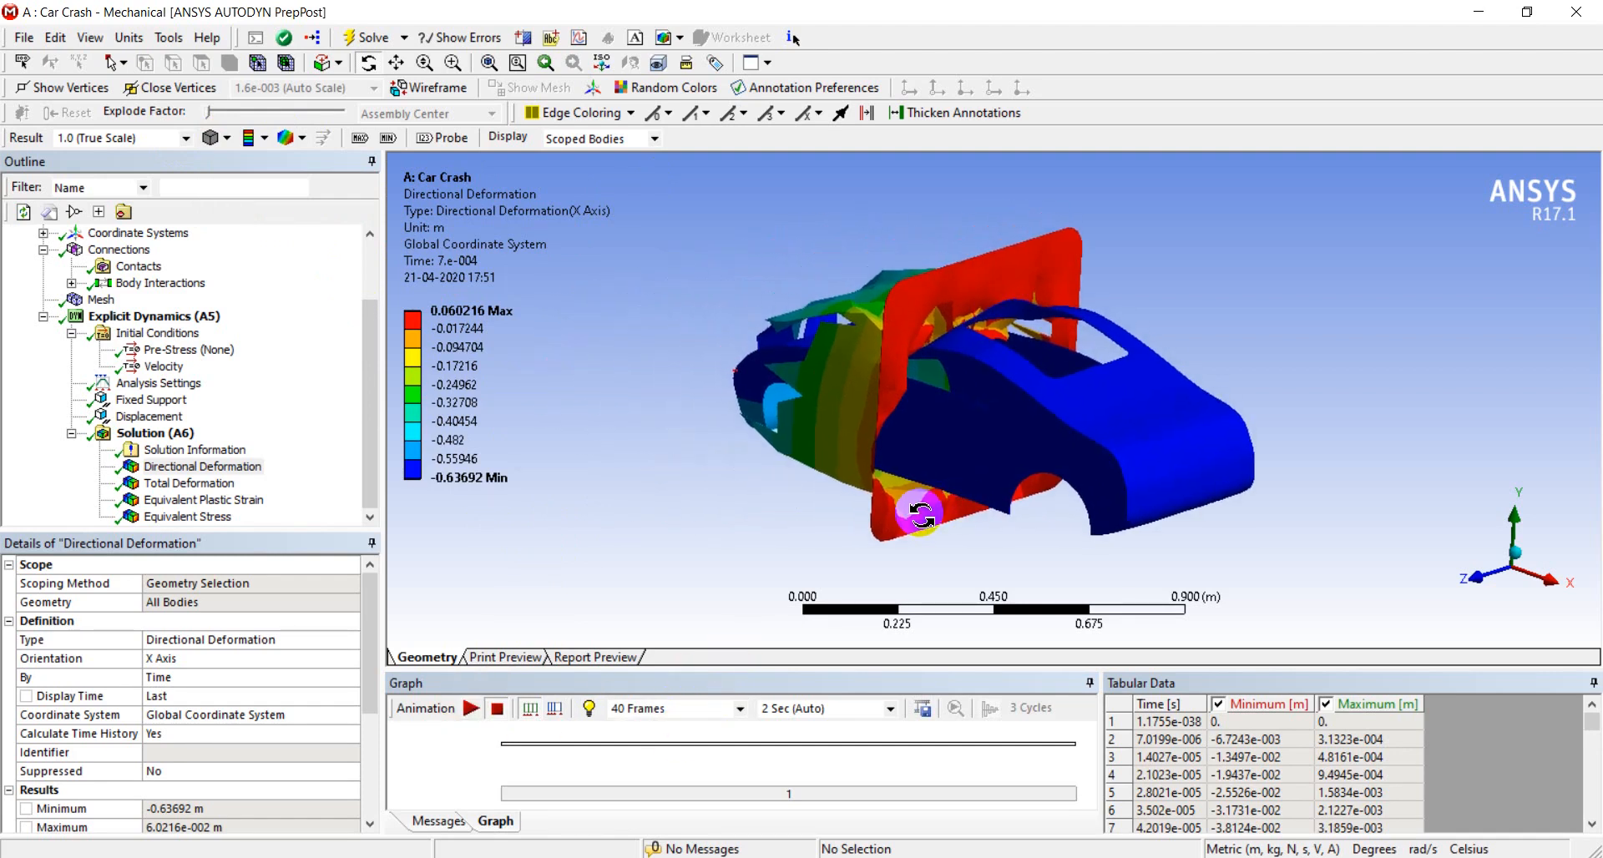
pyautogui.click(471, 710)
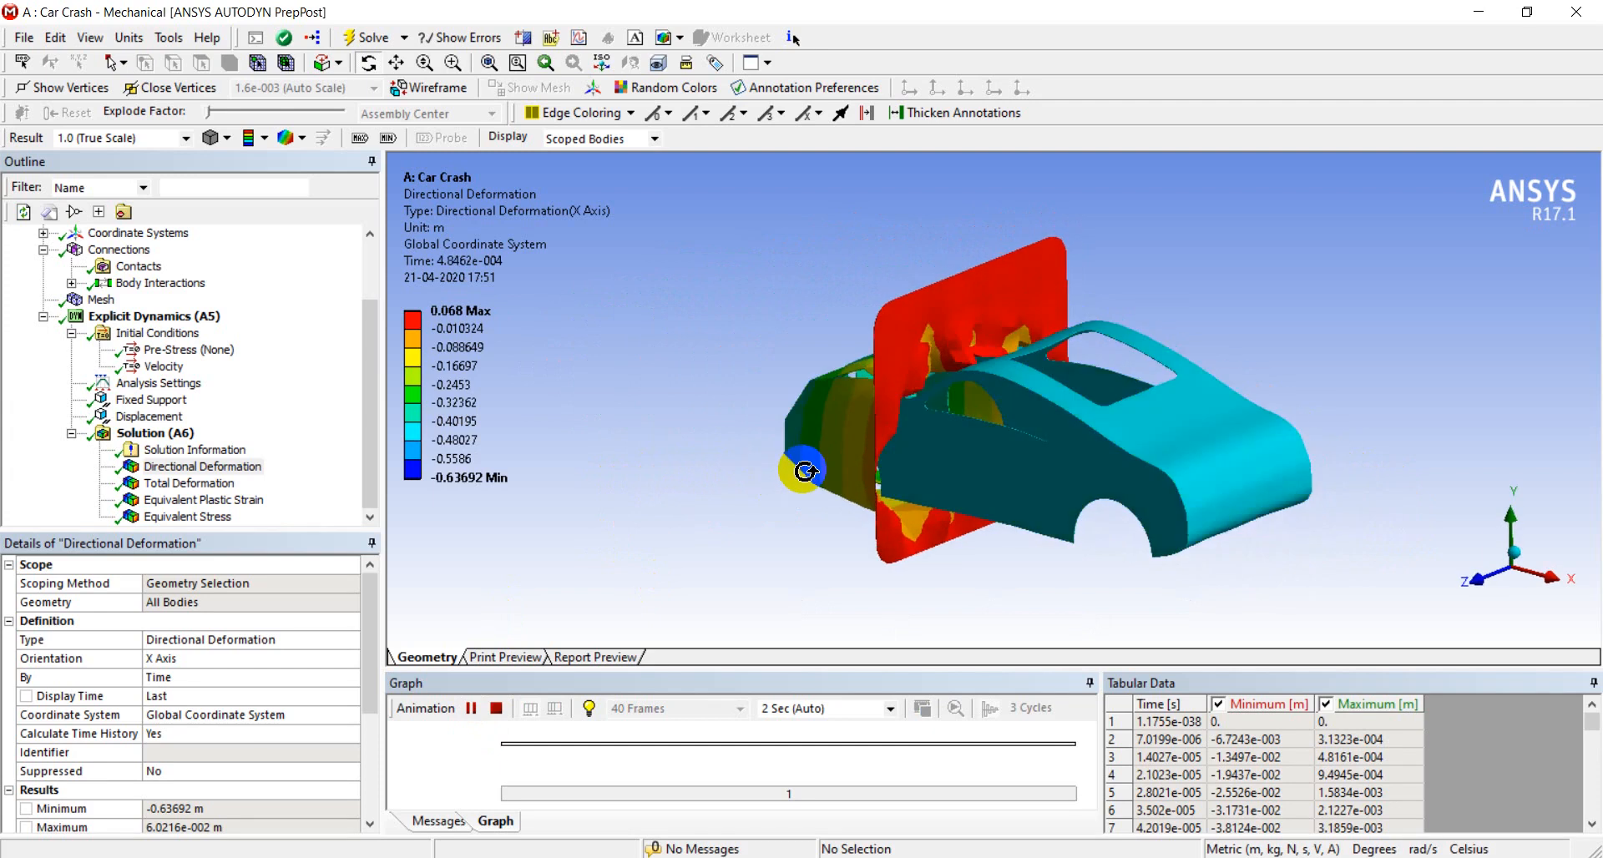
pyautogui.moveTo(805, 471); pyautogui.dragTo(1192, 412)
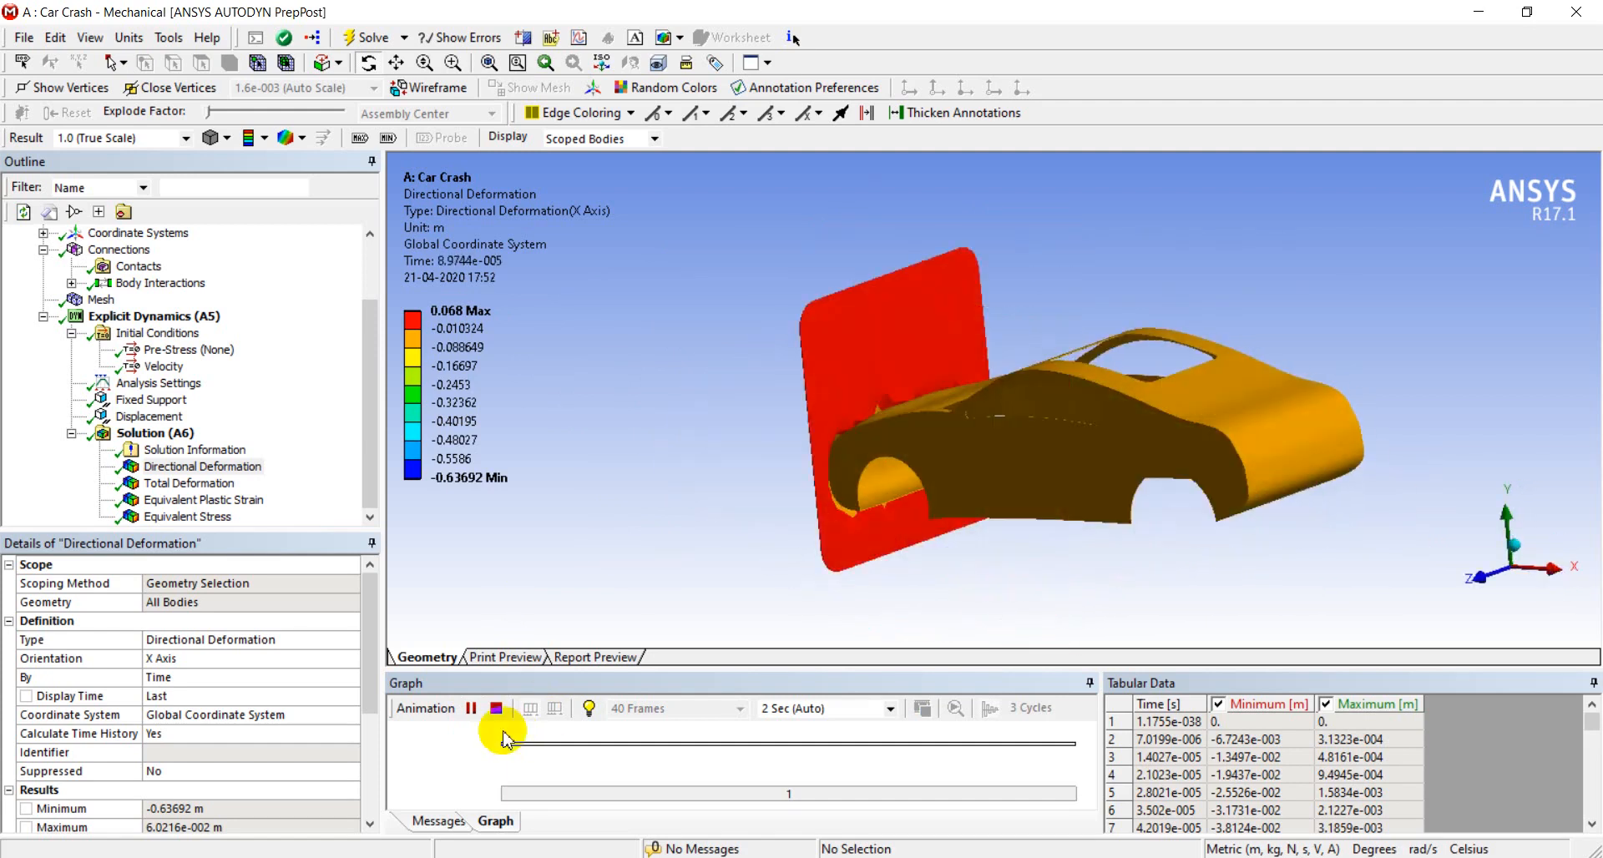
pyautogui.click(496, 708)
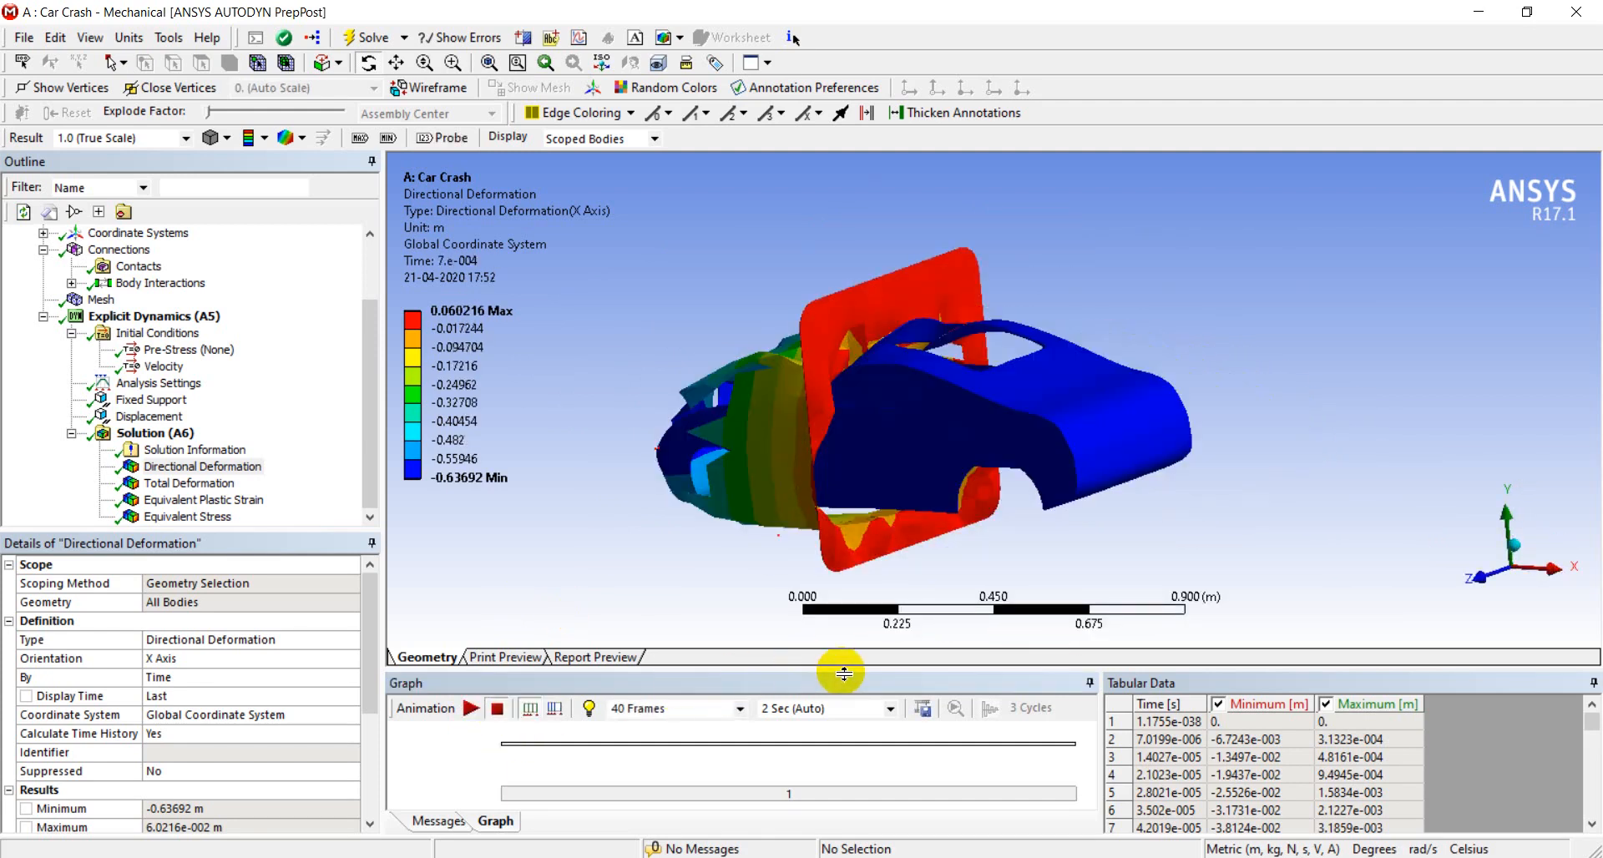
# Enlarge the graph area and examine the minimum and maximum directional deformation values over the full solution time
pyautogui.moveTo(844, 673); pyautogui.dragTo(889, 507)
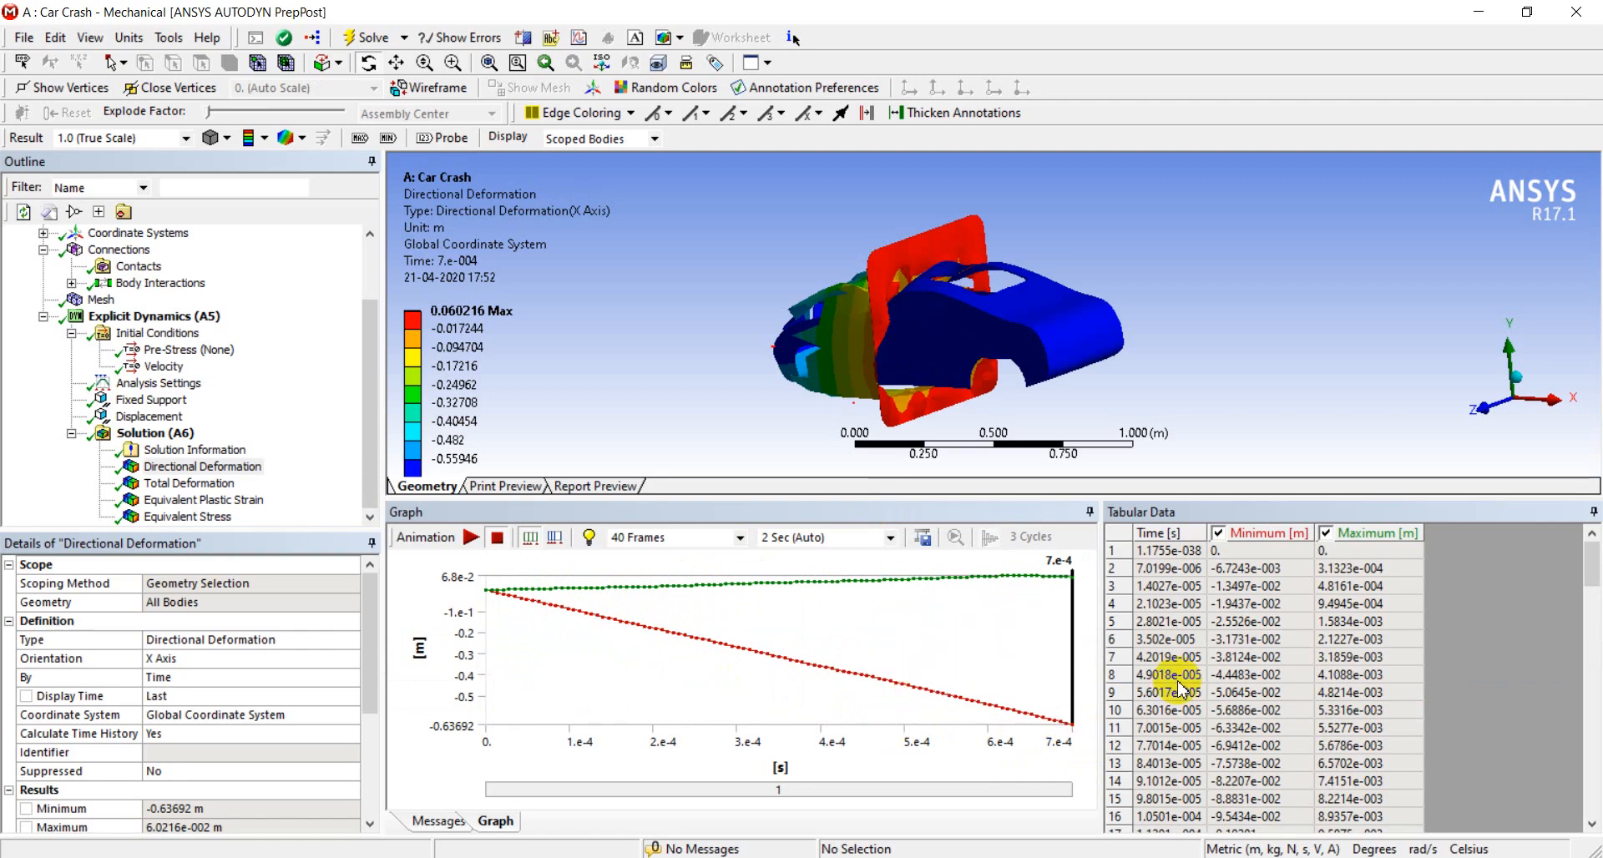
pyautogui.click(1266, 688)
pyautogui.scroll(-20, 1265, 702)
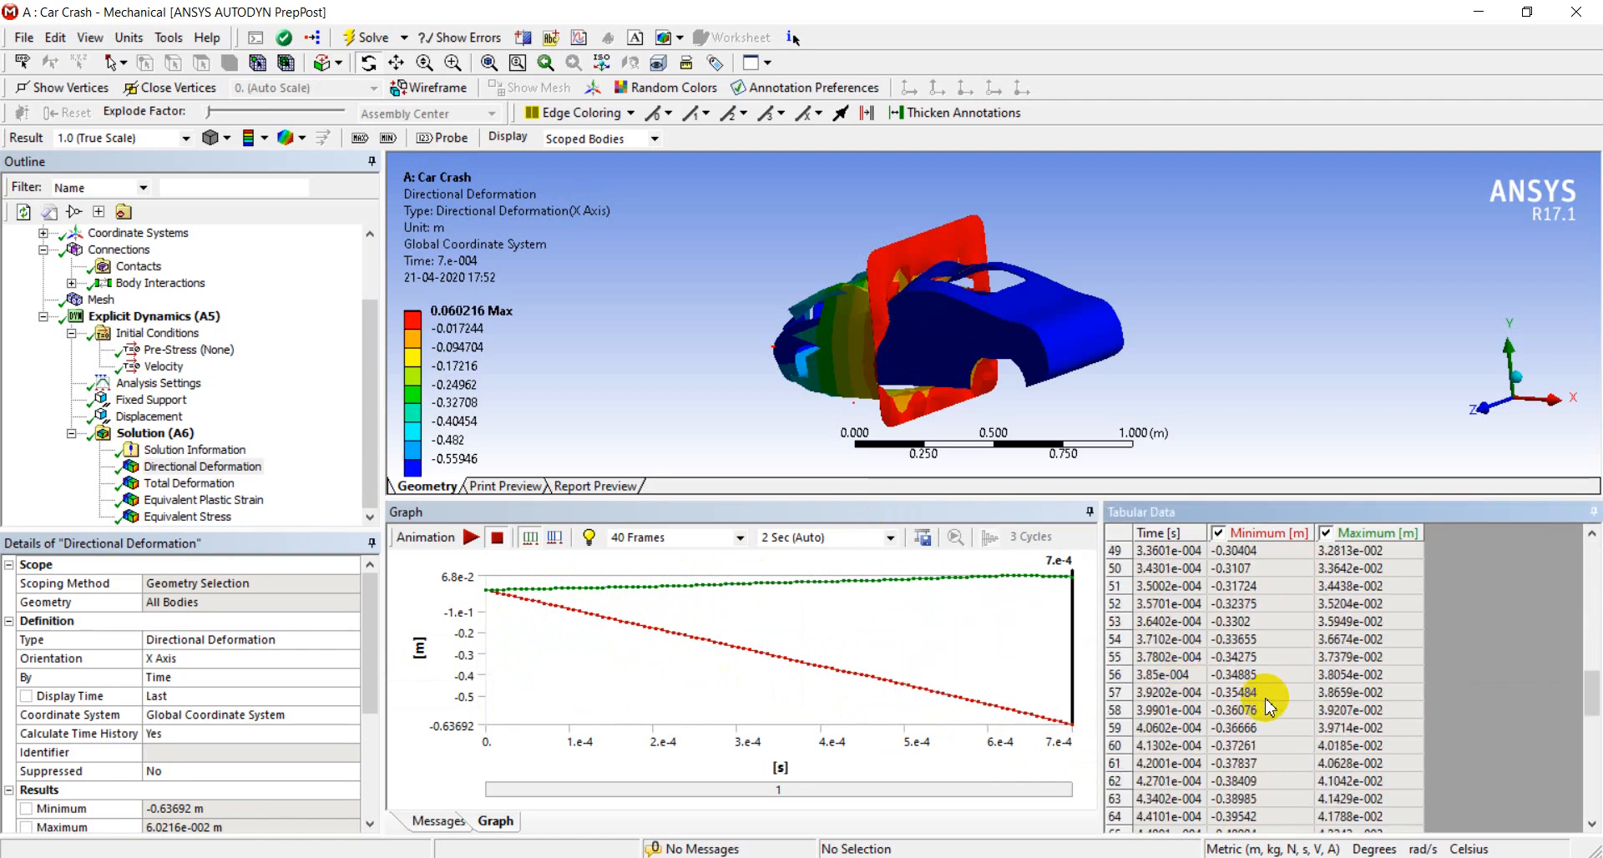
pyautogui.scroll(-4, 1265, 717)
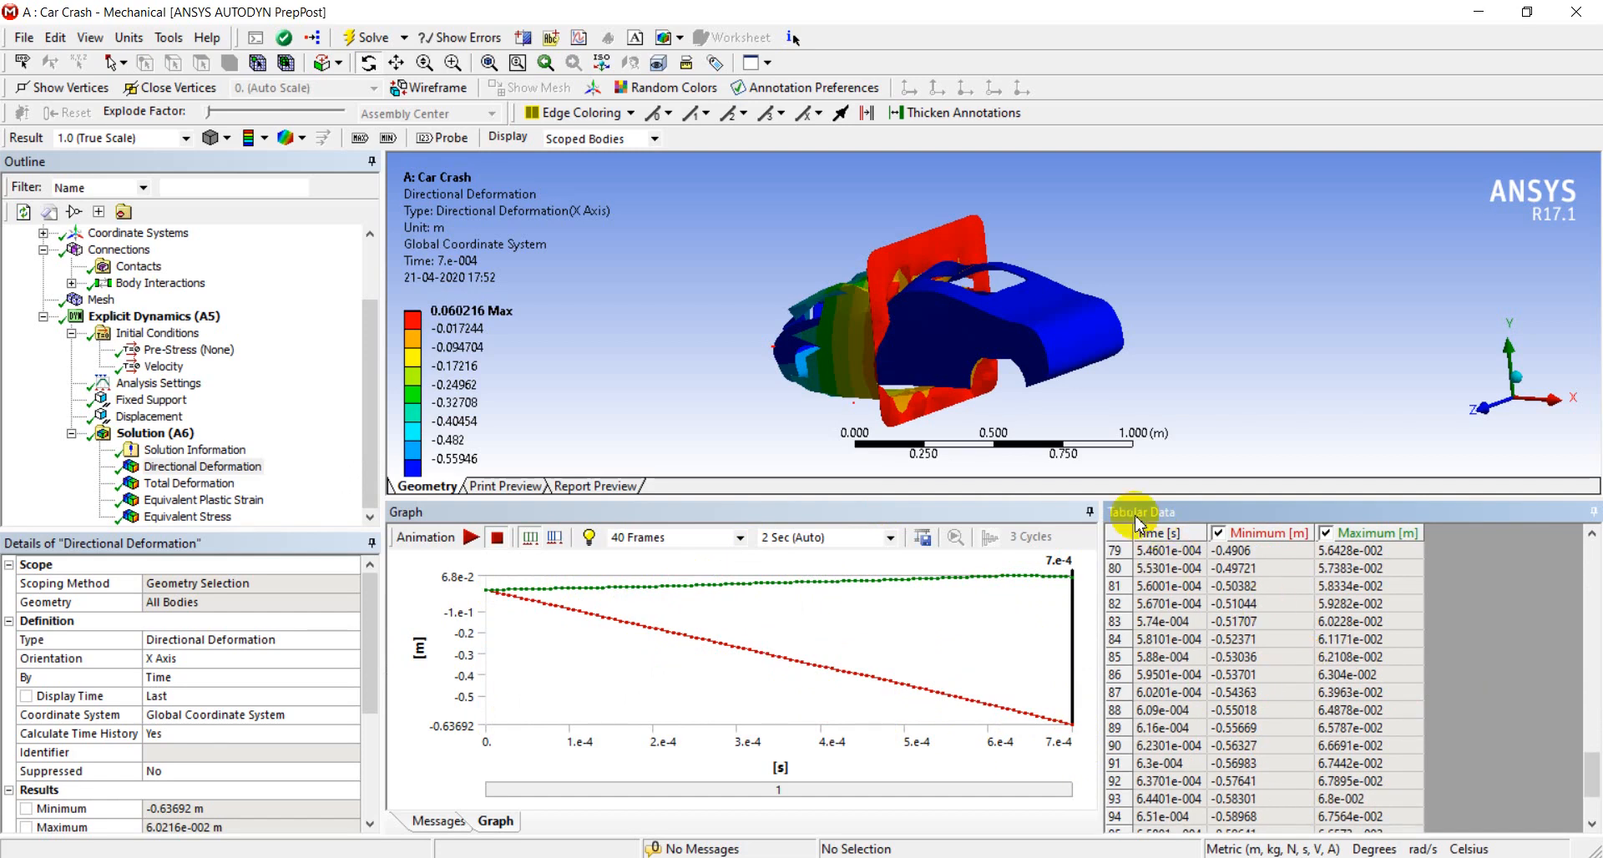
pyautogui.scroll(-3, 1202, 734)
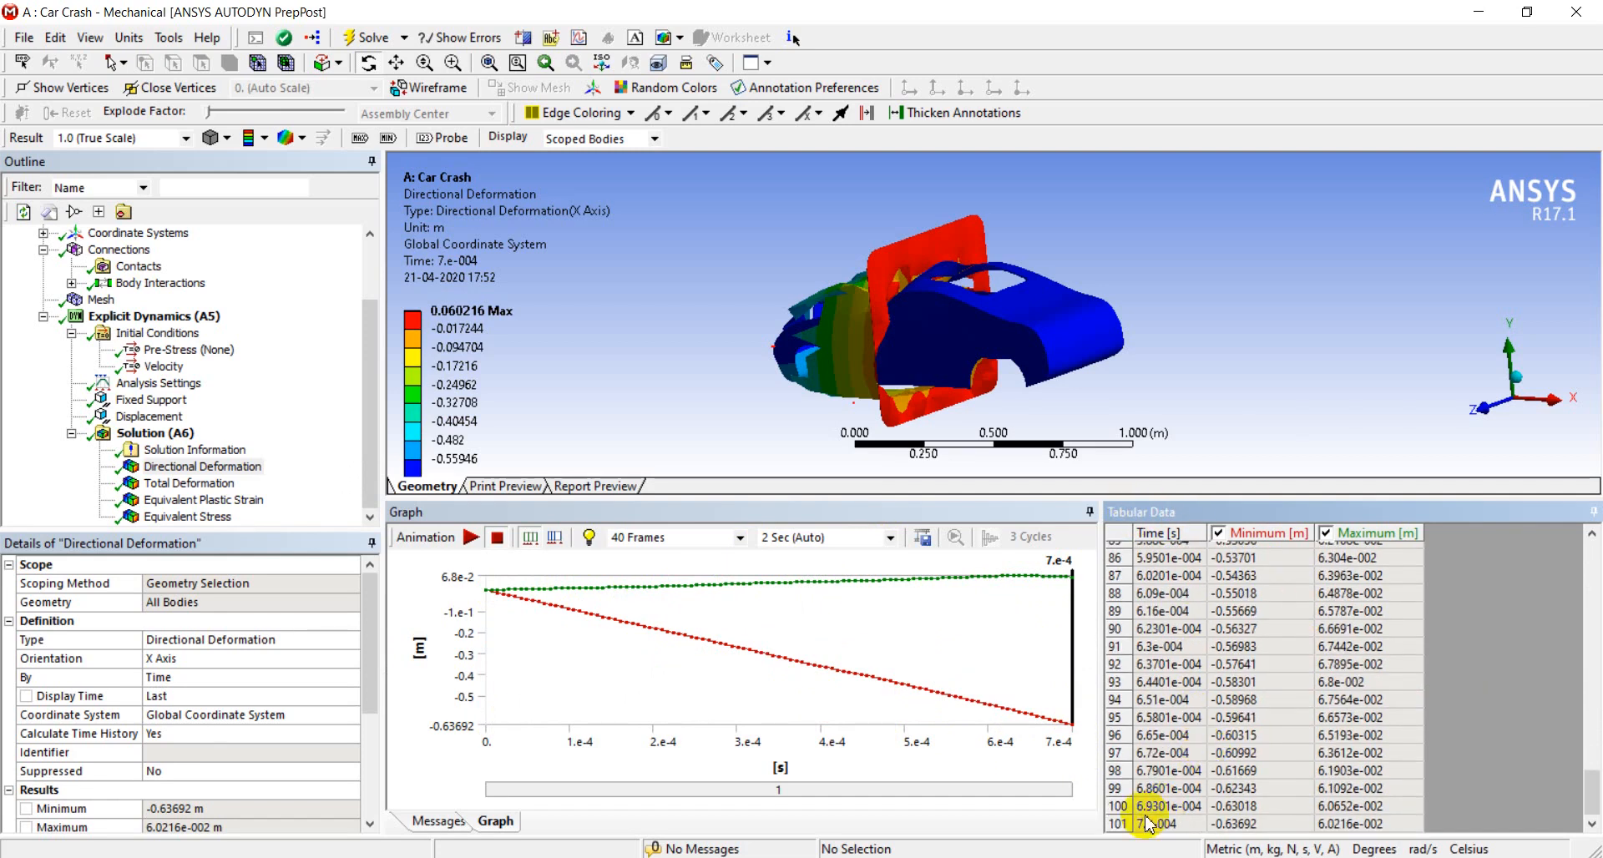
pyautogui.scroll(20, 1286, 764)
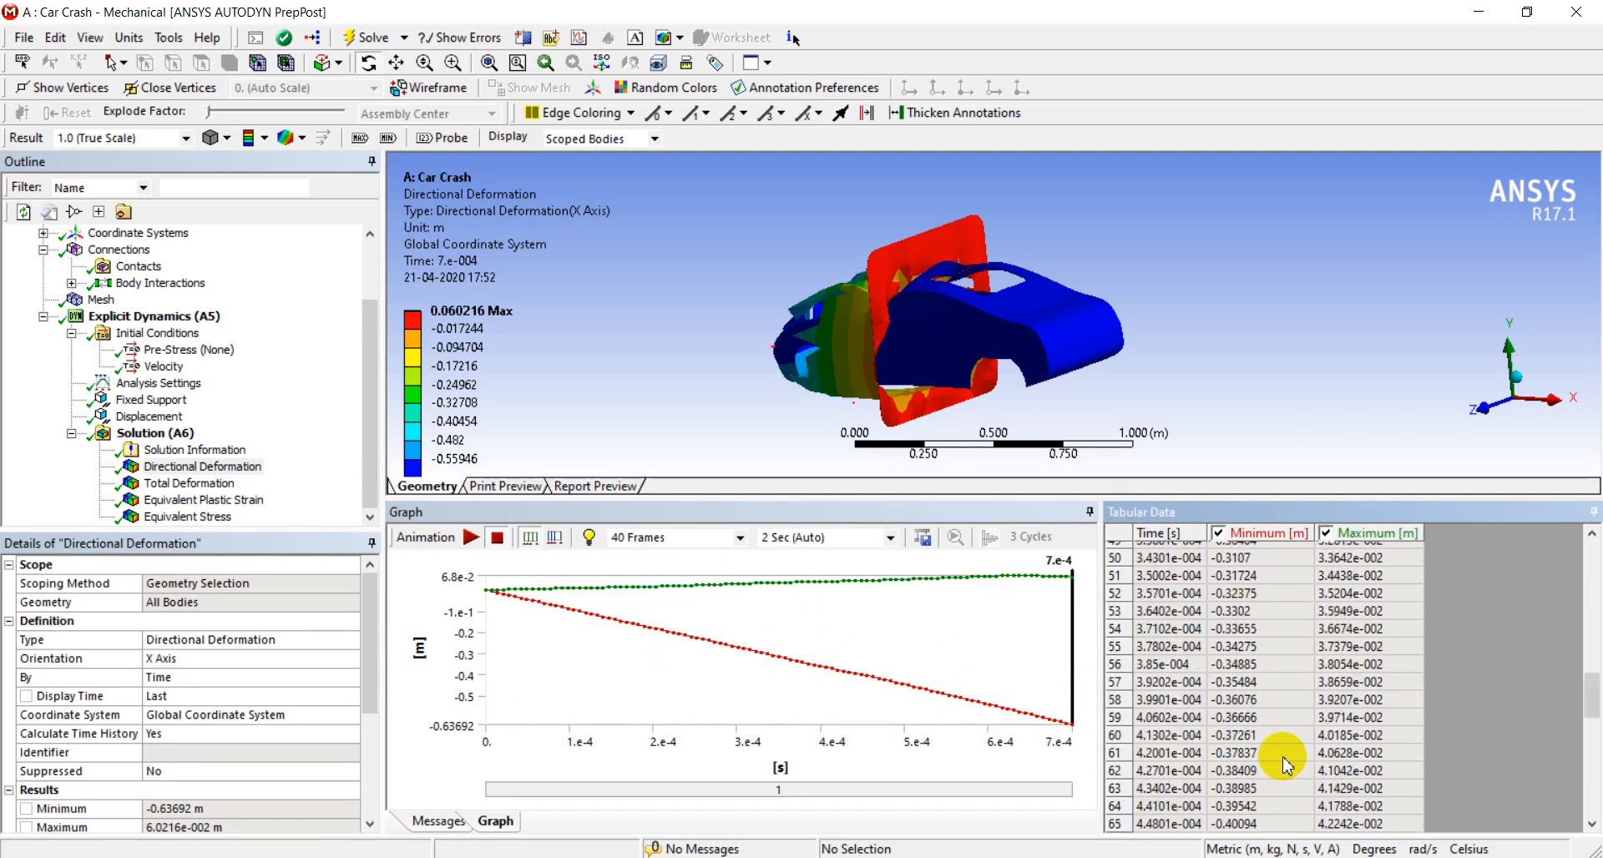
pyautogui.scroll(5, 1273, 766)
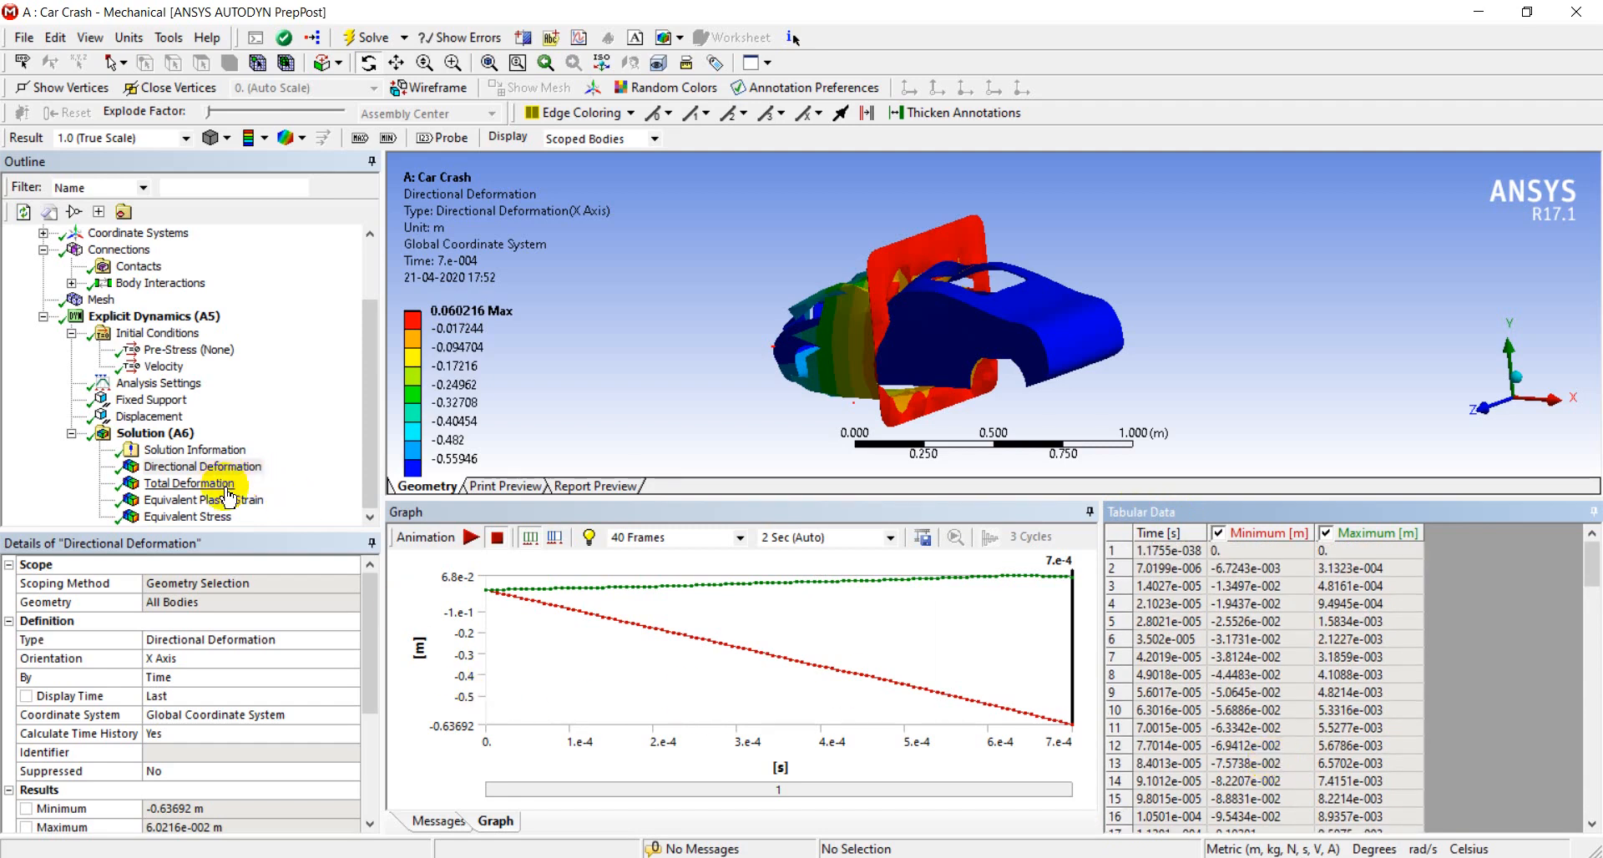
# Generate the report preview for the car crash analysis and close the Messages pane to enlarge it
pyautogui.click(581, 489)
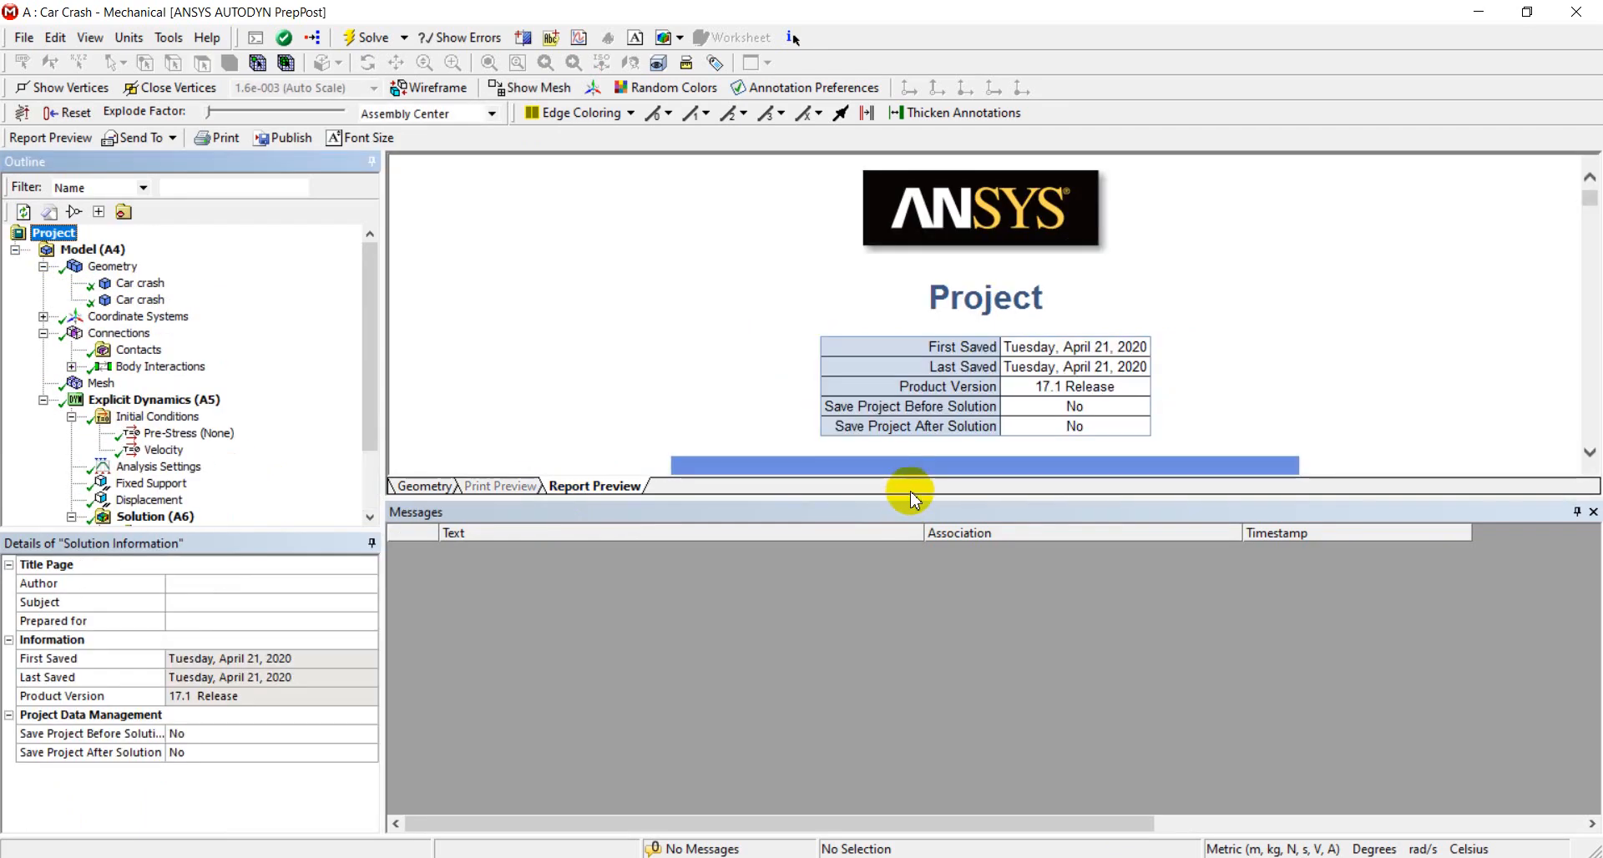
pyautogui.click(1592, 511)
# Examine the report's contents, geometry and material tables, and the equivalent stress and equivalent plastic strain graphs, returning to the title page
pyautogui.scroll(-10, 663, 496)
pyautogui.scroll(-20, 659, 509)
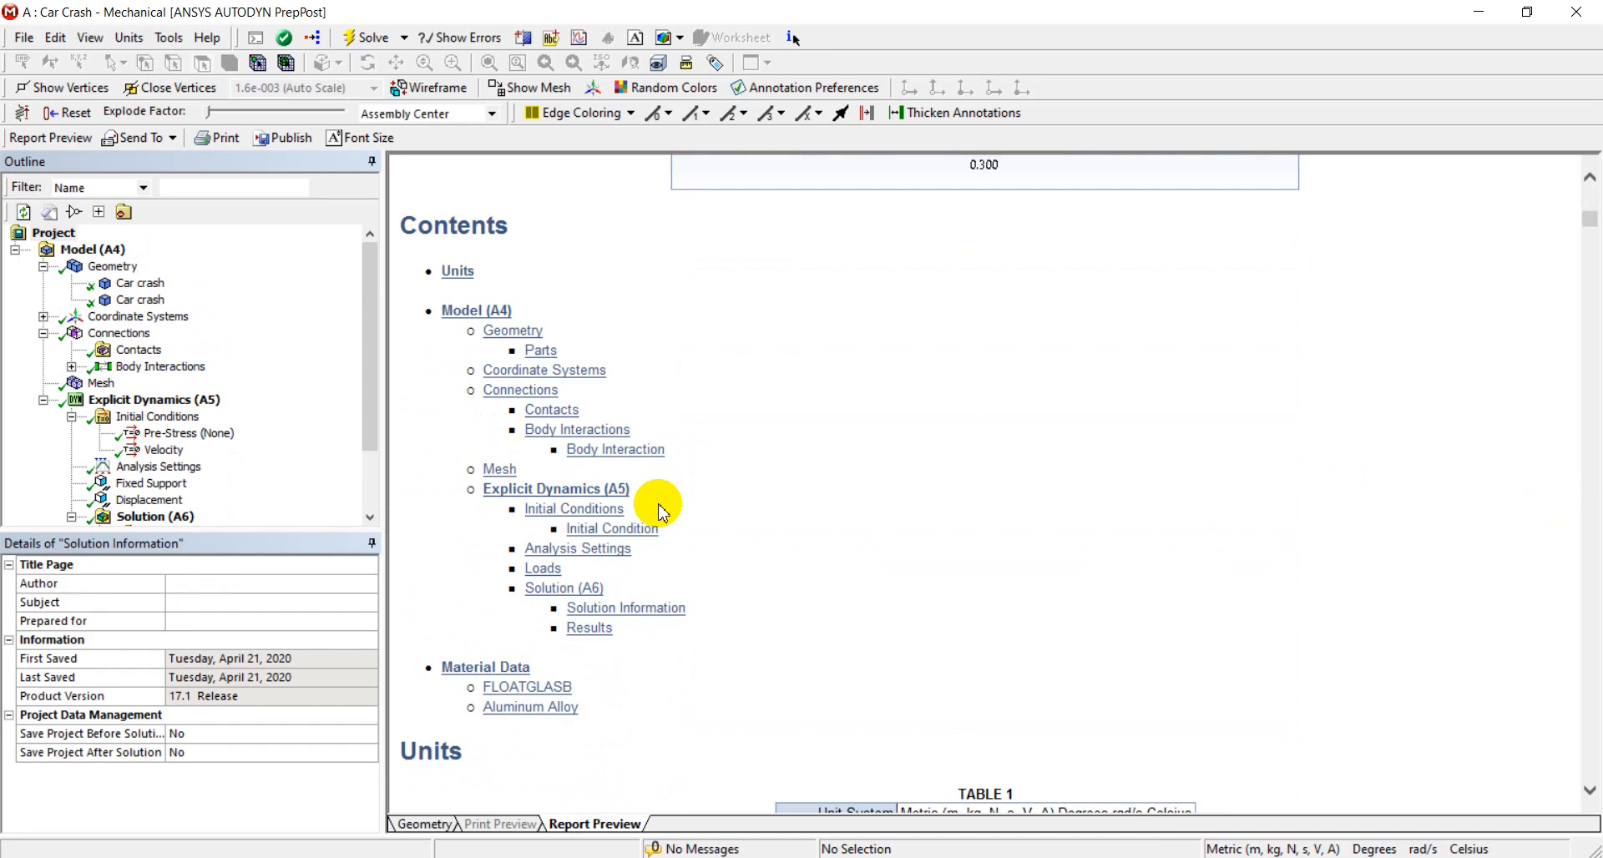
pyautogui.scroll(-8, 656, 509)
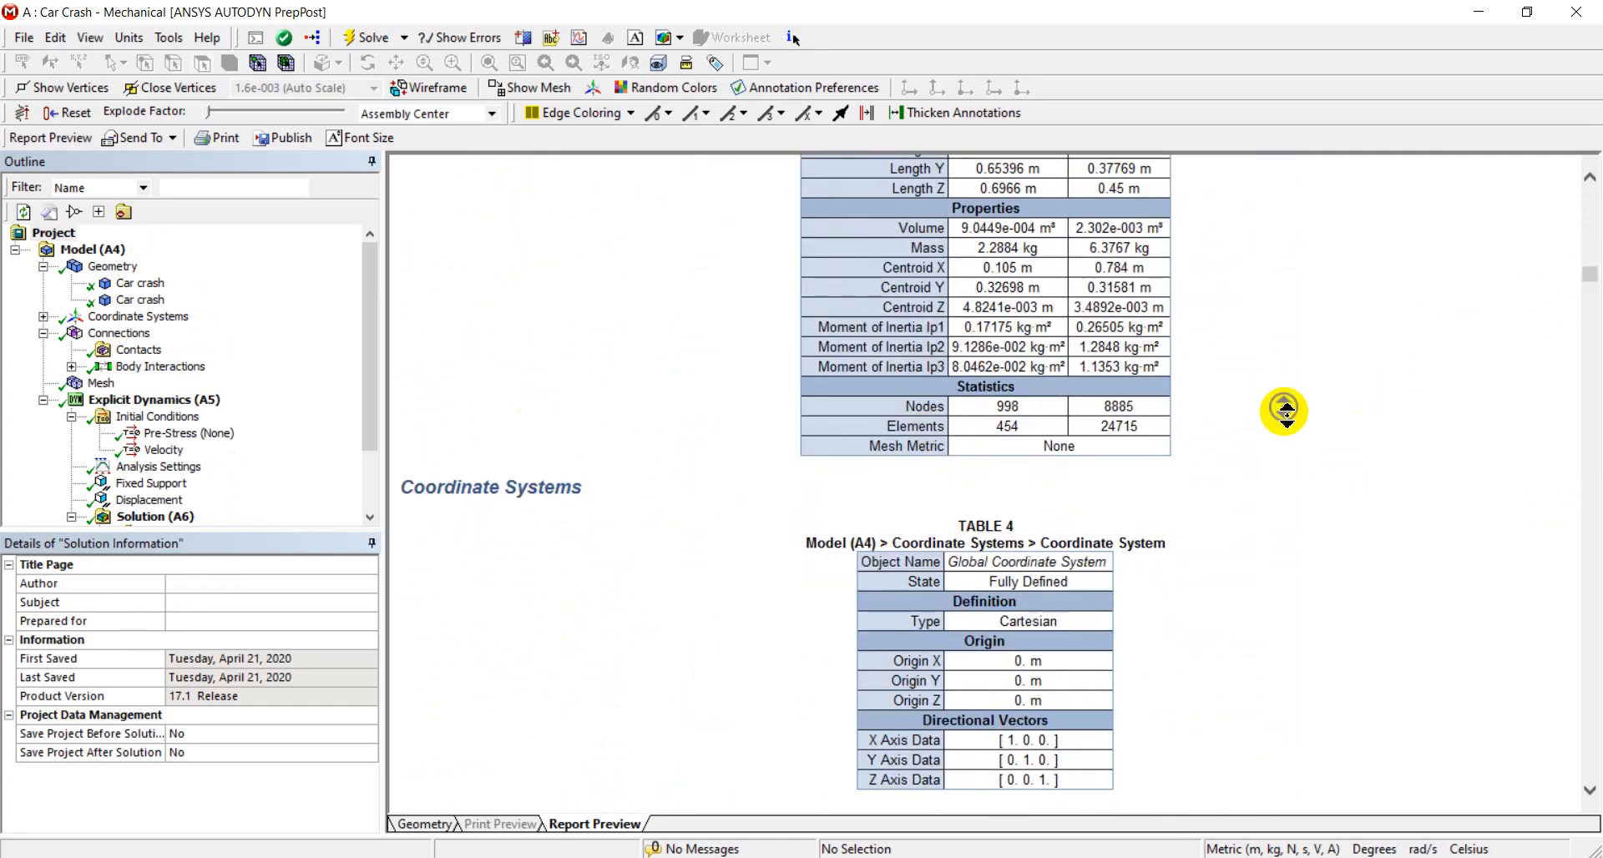
pyautogui.moveTo(1286, 414)
pyautogui.mouseDown(button='middle')
pyautogui.moveTo(1290, 622)
pyautogui.moveTo(1283, 522)
pyautogui.mouseUp(button='middle')
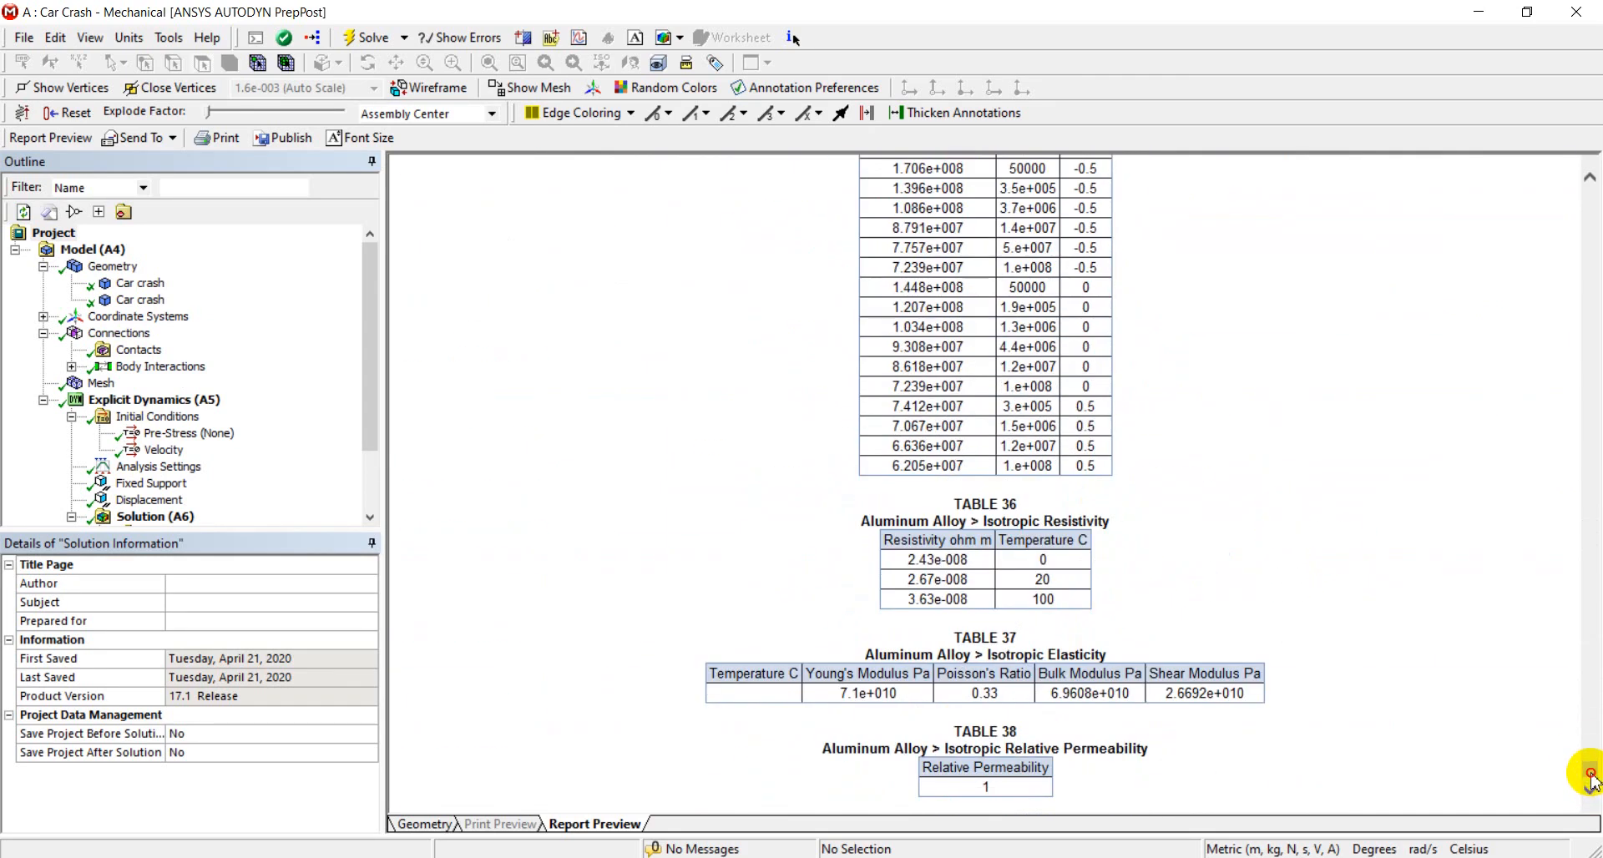
pyautogui.moveTo(1590, 781); pyautogui.dragTo(1562, 667)
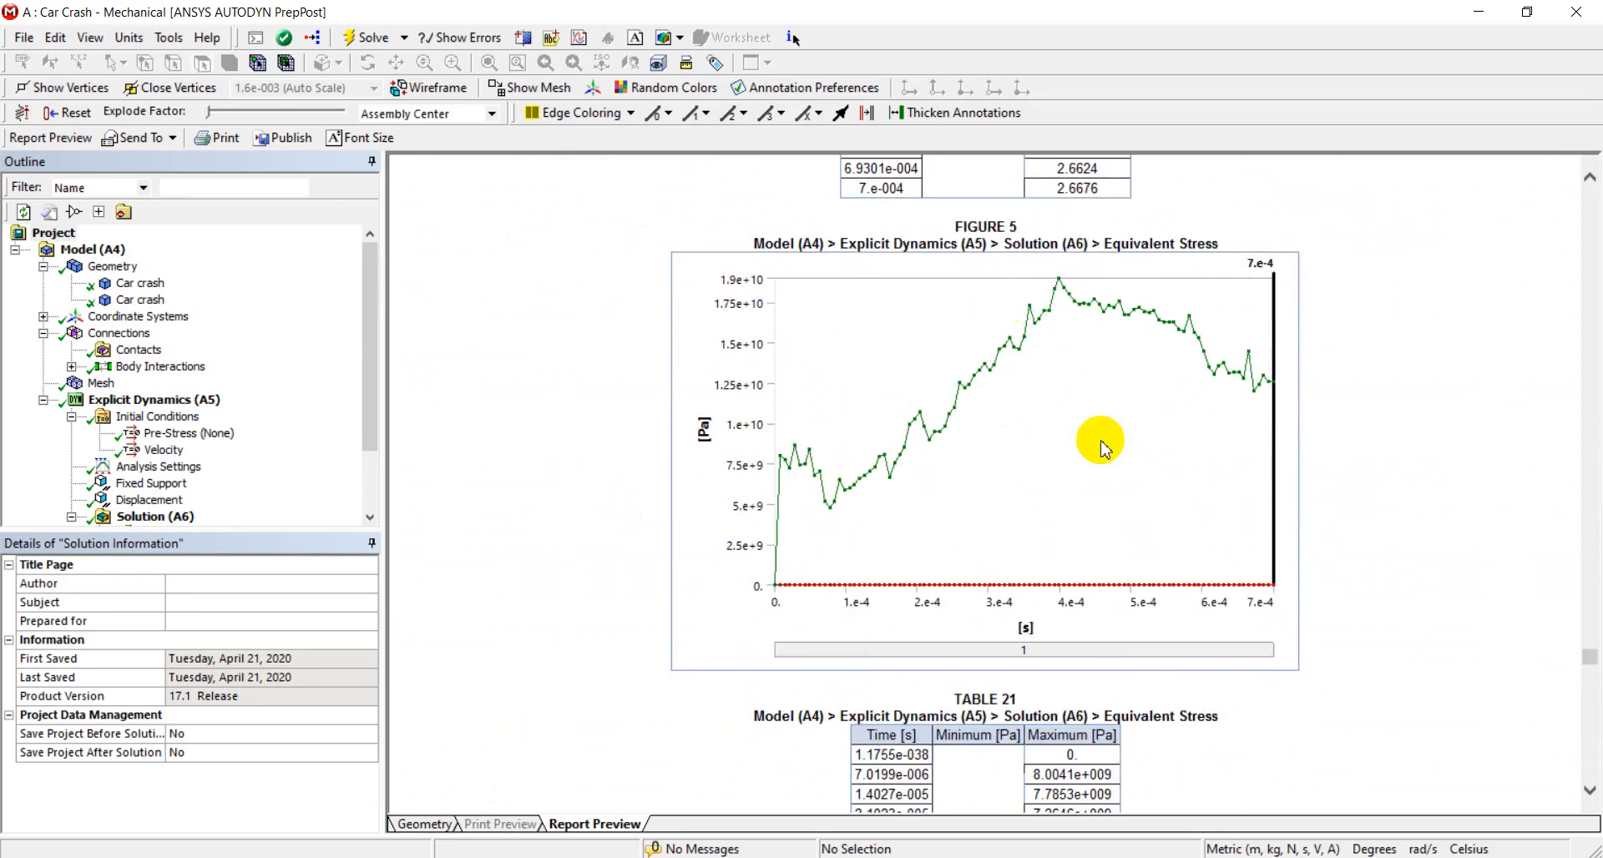
pyautogui.moveTo(1593, 663); pyautogui.dragTo(1578, 589)
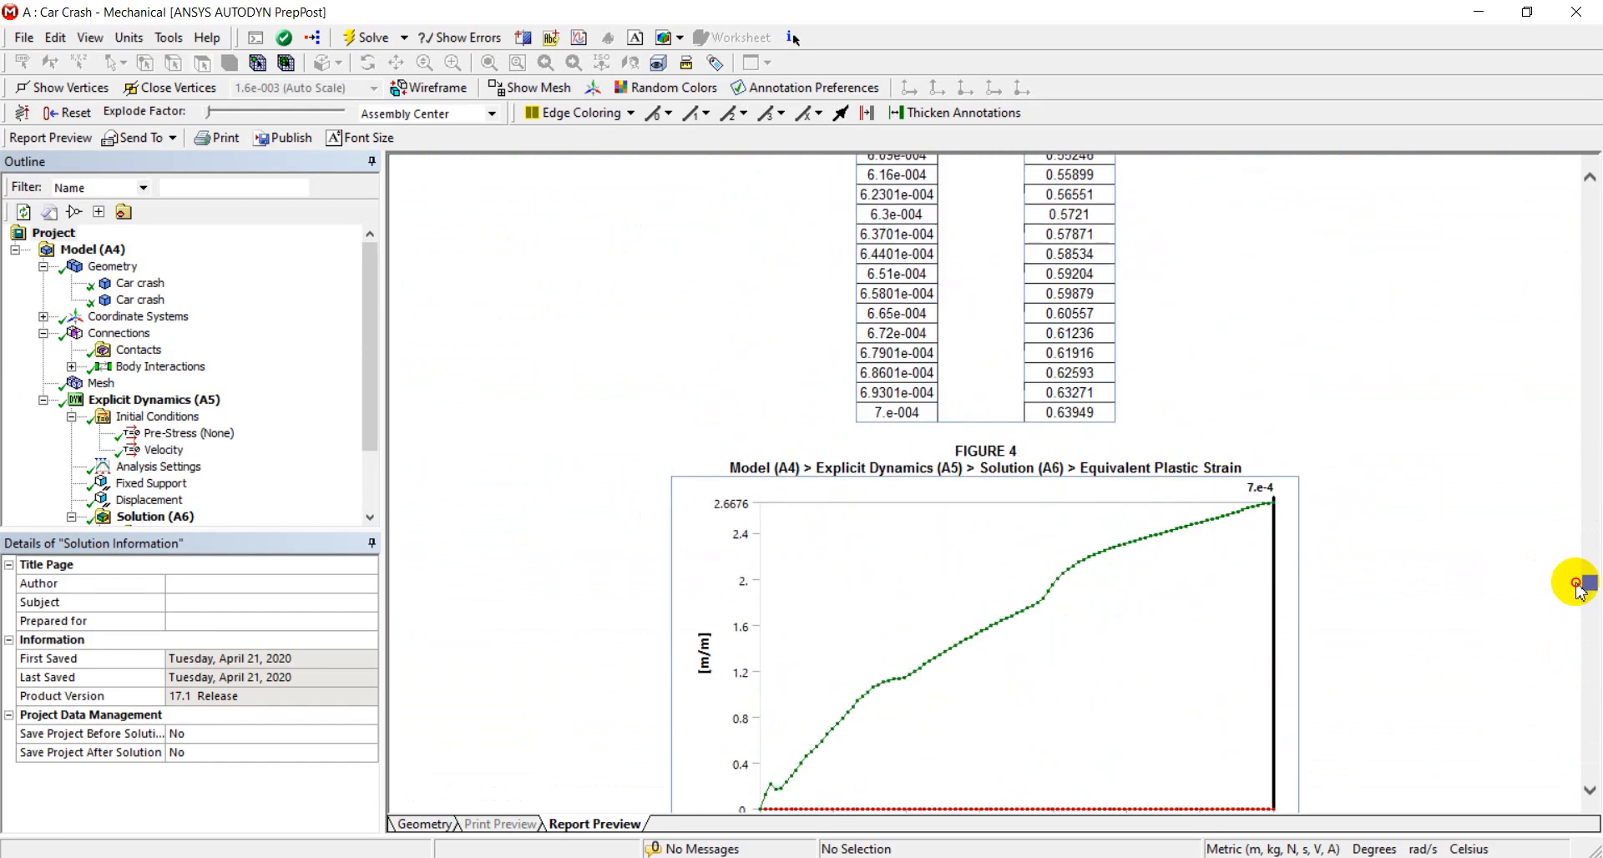
pyautogui.scroll(-5, 858, 418)
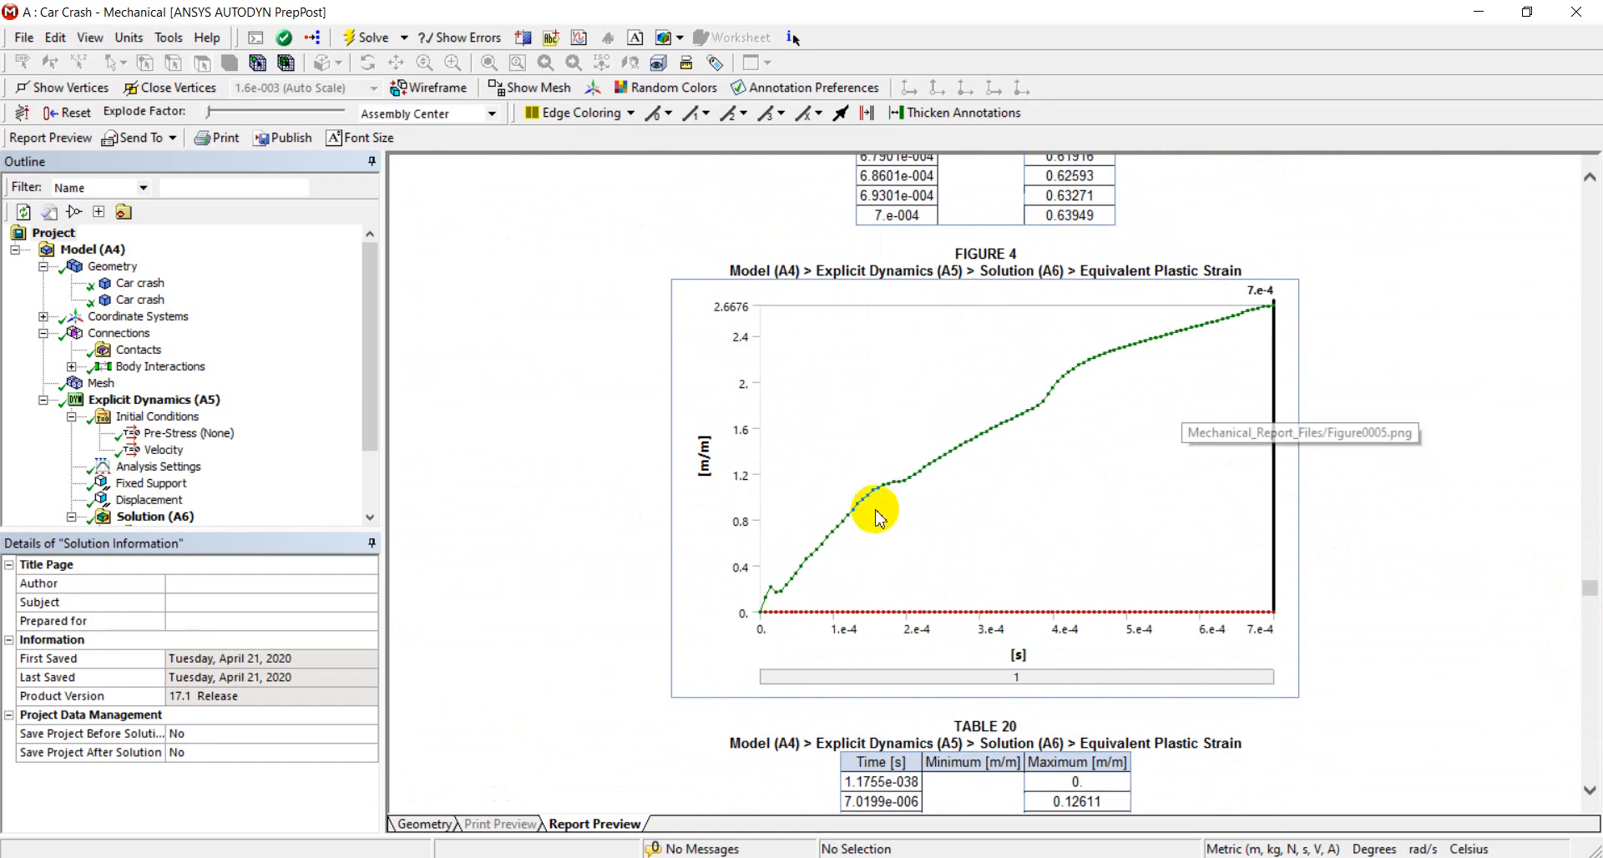
pyautogui.moveTo(1590, 597); pyautogui.dragTo(1589, 201)
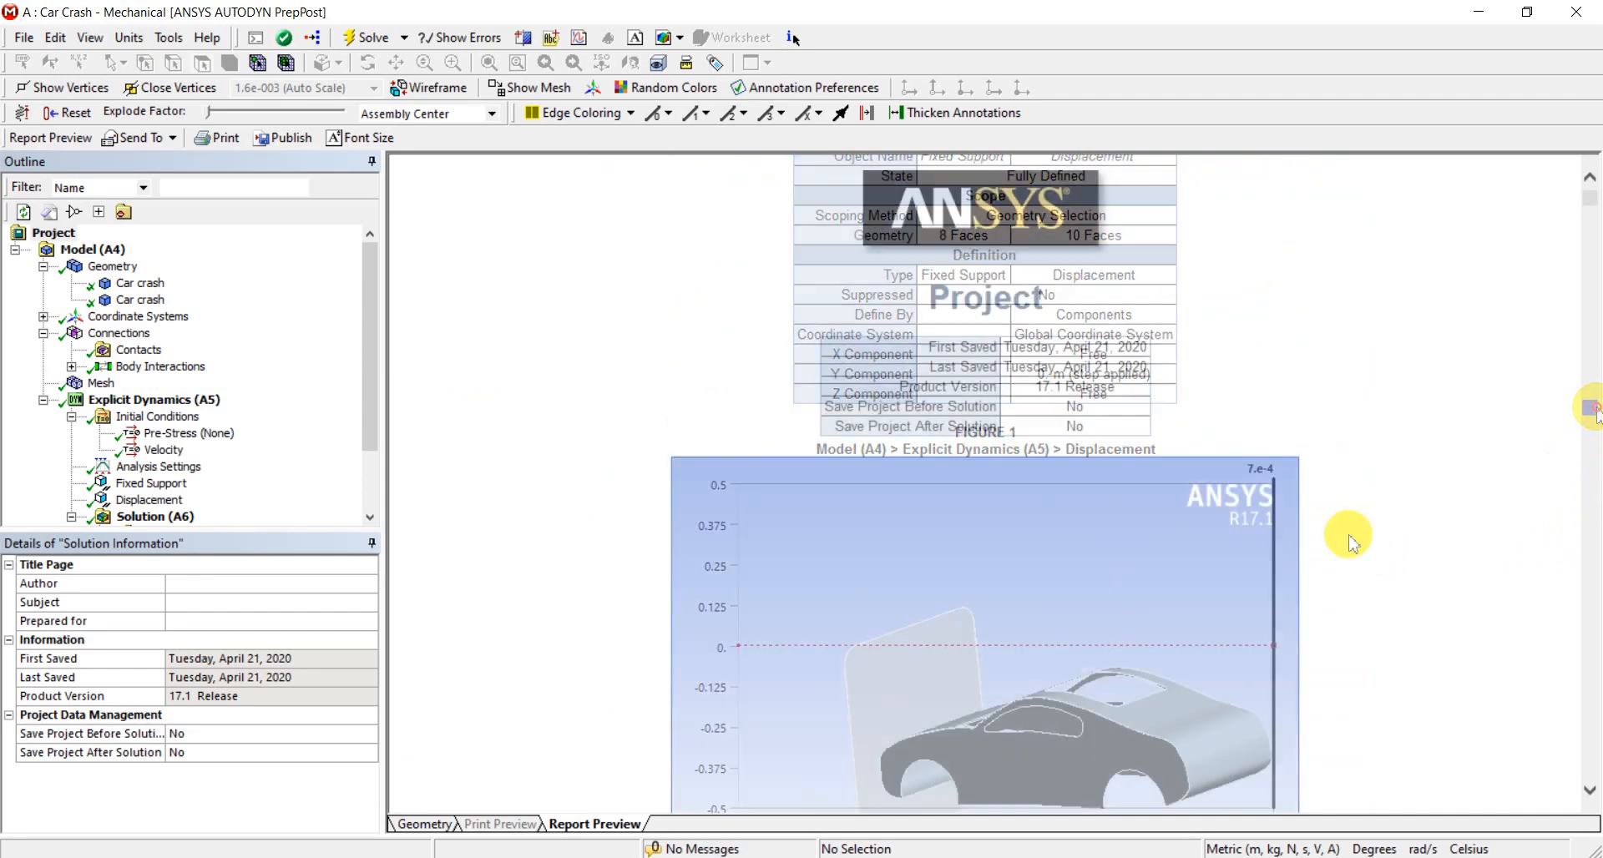